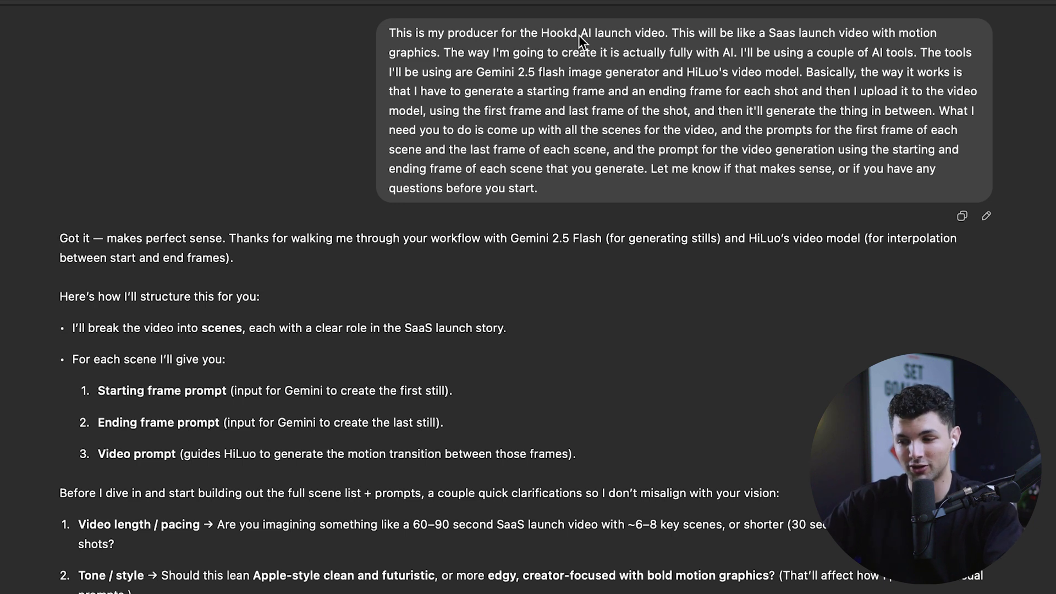
# - Highlight the opening description of the Hookd AI launch video in the ChatGPT brief
pyautogui.moveTo(672, 33); pyautogui.dragTo(885, 51)
pyautogui.click(668, 40)
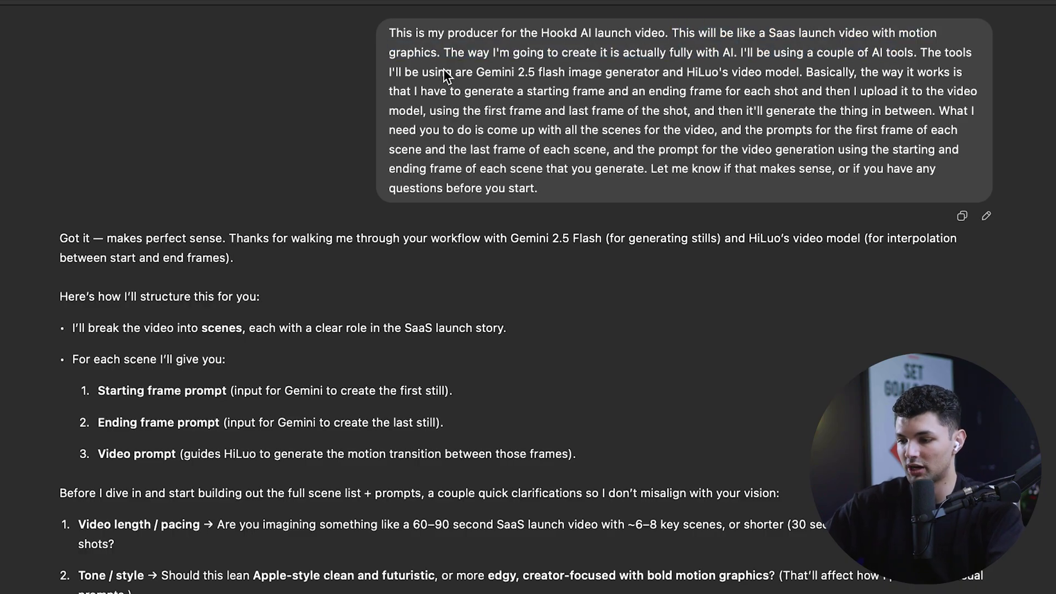
pyautogui.moveTo(454, 51); pyautogui.dragTo(705, 60)
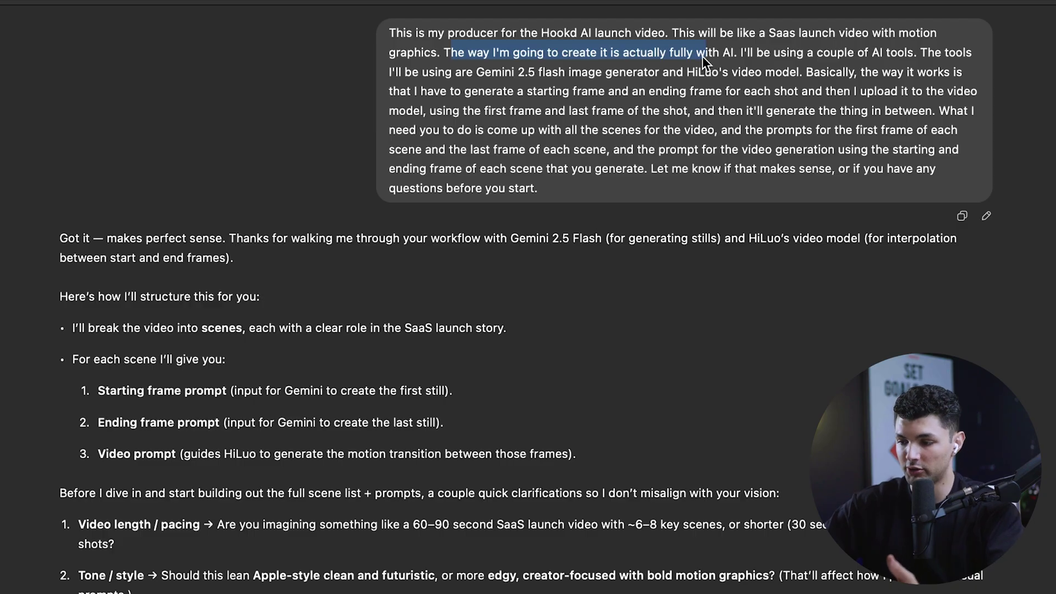
pyautogui.moveTo(739, 57); pyautogui.dragTo(843, 60)
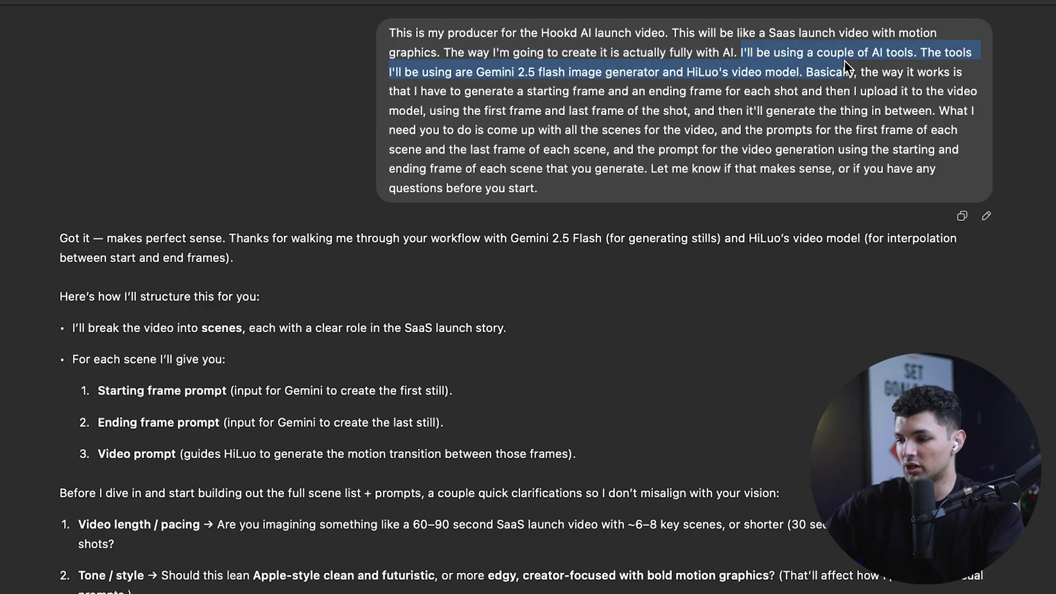
pyautogui.click(907, 66)
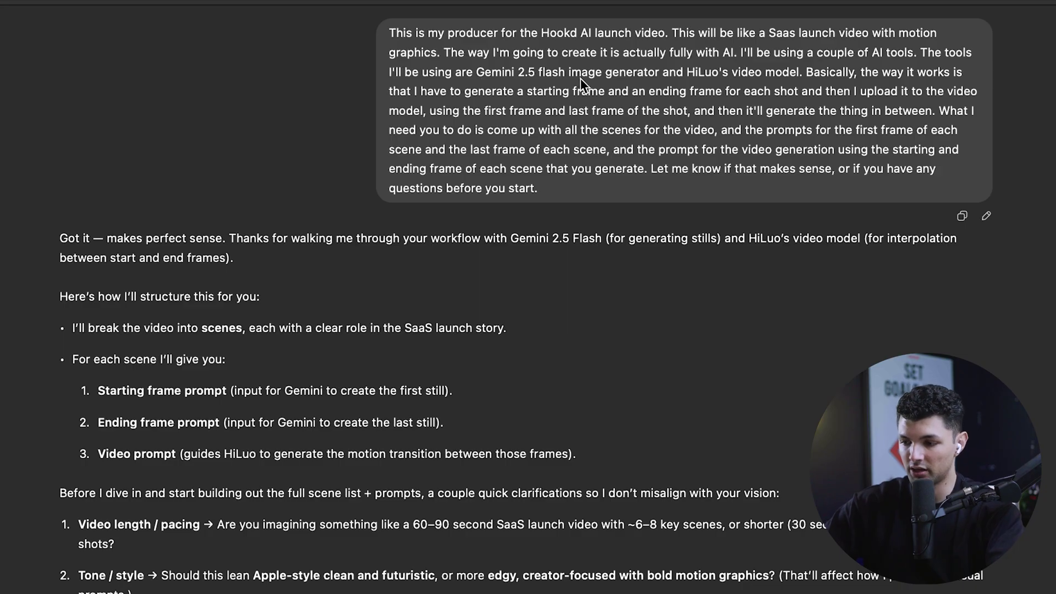
pyautogui.moveTo(656, 71); pyautogui.dragTo(756, 74)
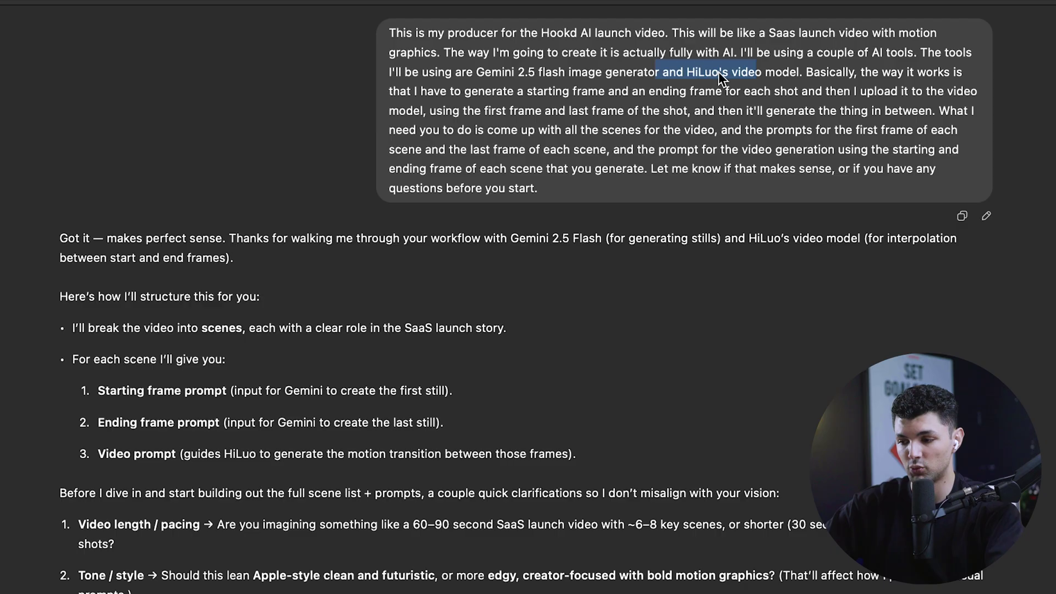
pyautogui.moveTo(806, 72); pyautogui.dragTo(927, 73)
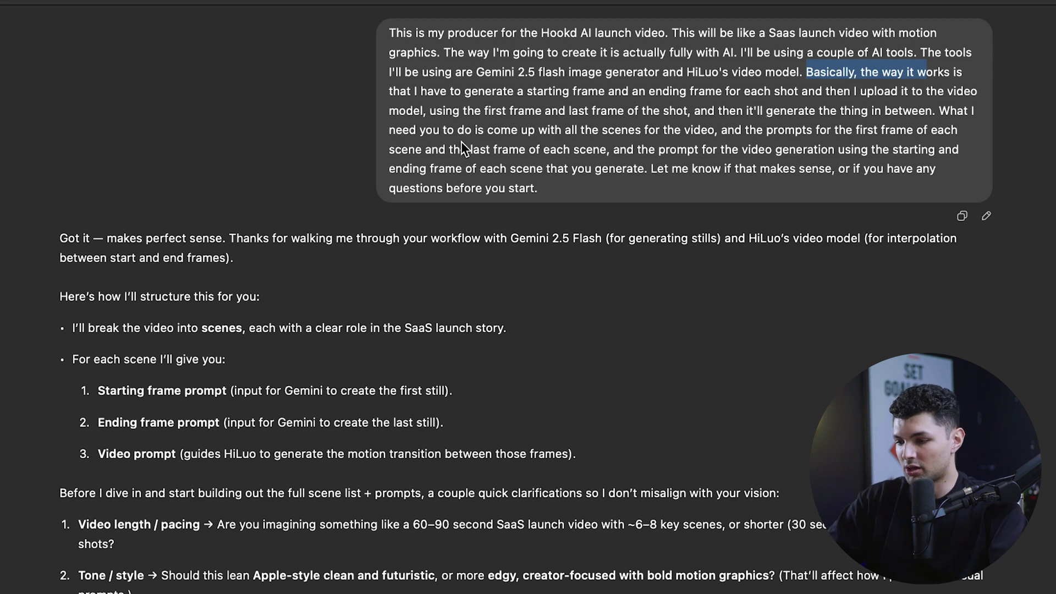
pyautogui.moveTo(714, 130); pyautogui.dragTo(520, 151)
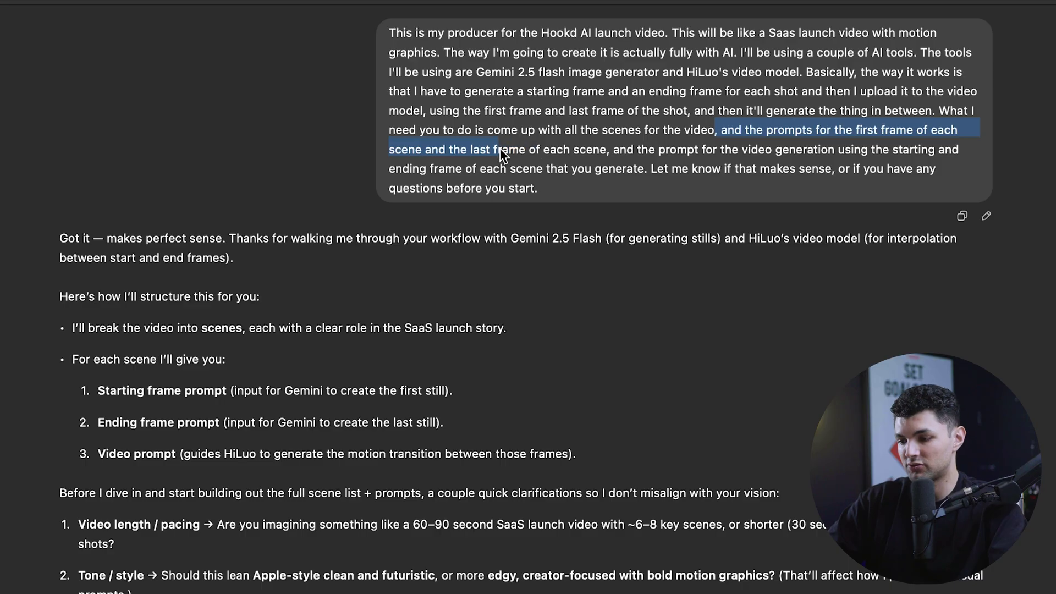
pyautogui.moveTo(613, 147); pyautogui.dragTo(647, 176)
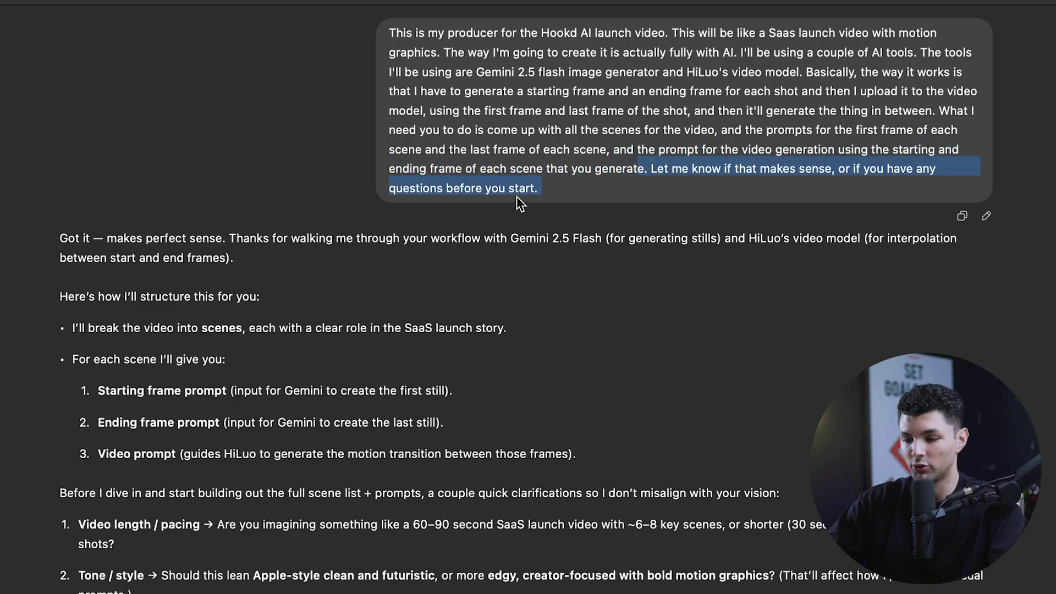
pyautogui.moveTo(658, 170); pyautogui.dragTo(850, 200)
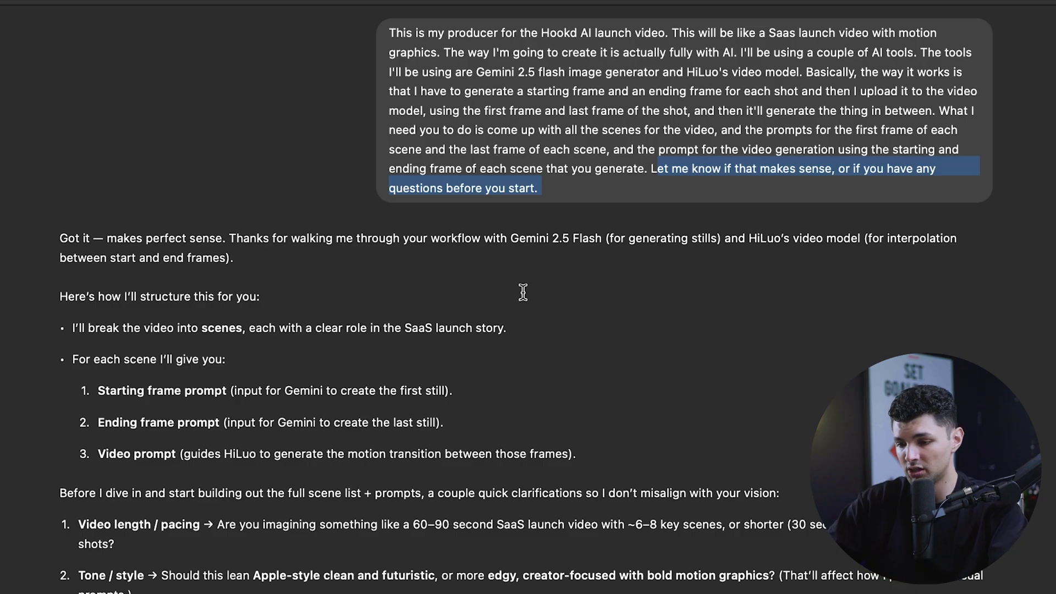
pyautogui.scroll(-5, 490, 292)
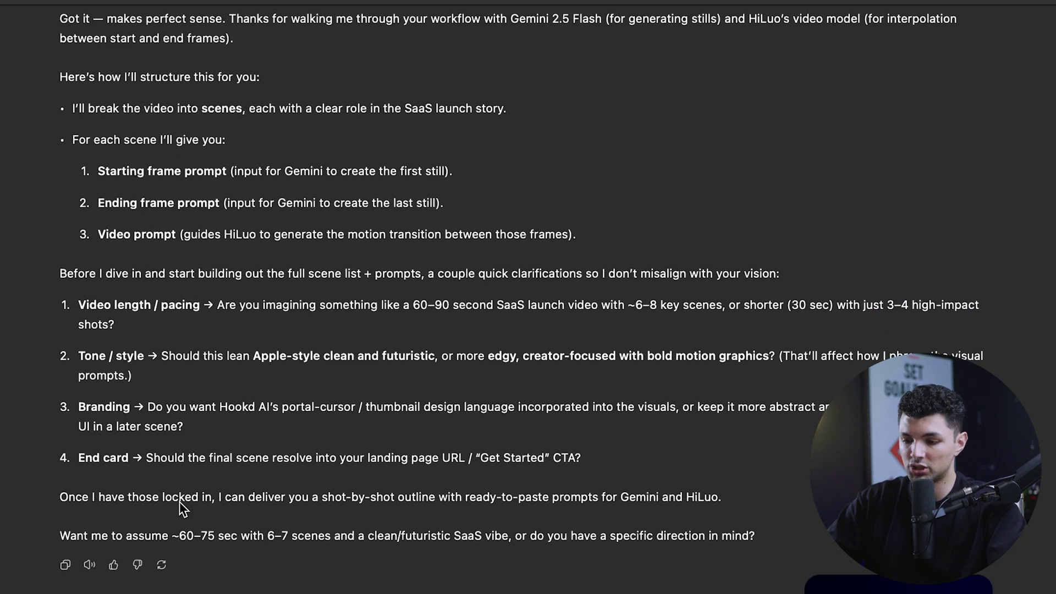
# - Review the reply's plan and the video length question, noting the 30-second option
pyautogui.scroll(4, 237, 281)
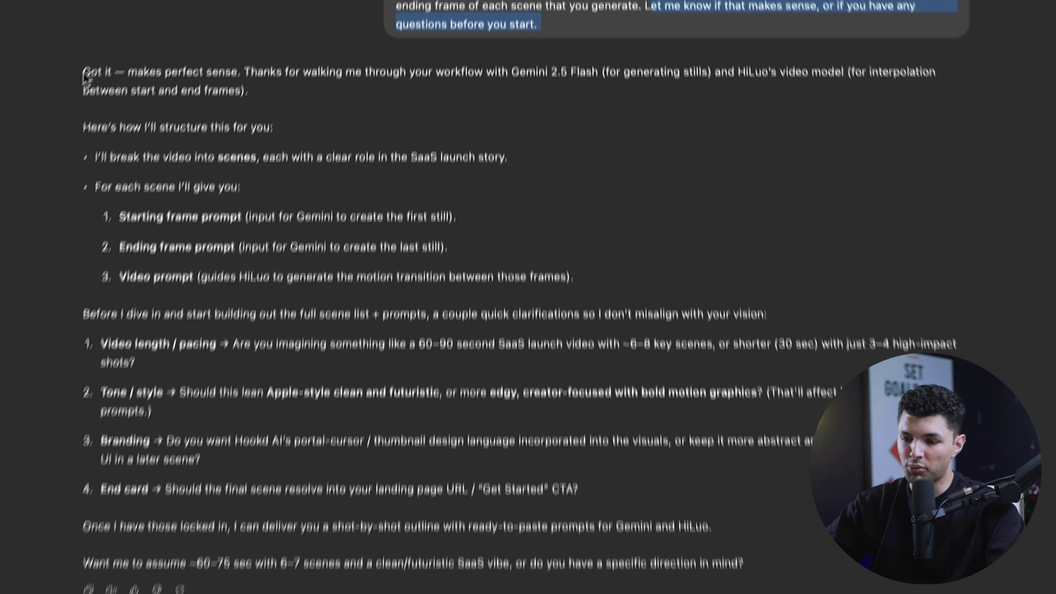
pyautogui.moveTo(57, 214); pyautogui.dragTo(629, 520)
pyautogui.moveTo(622, 336); pyautogui.dragTo(857, 279)
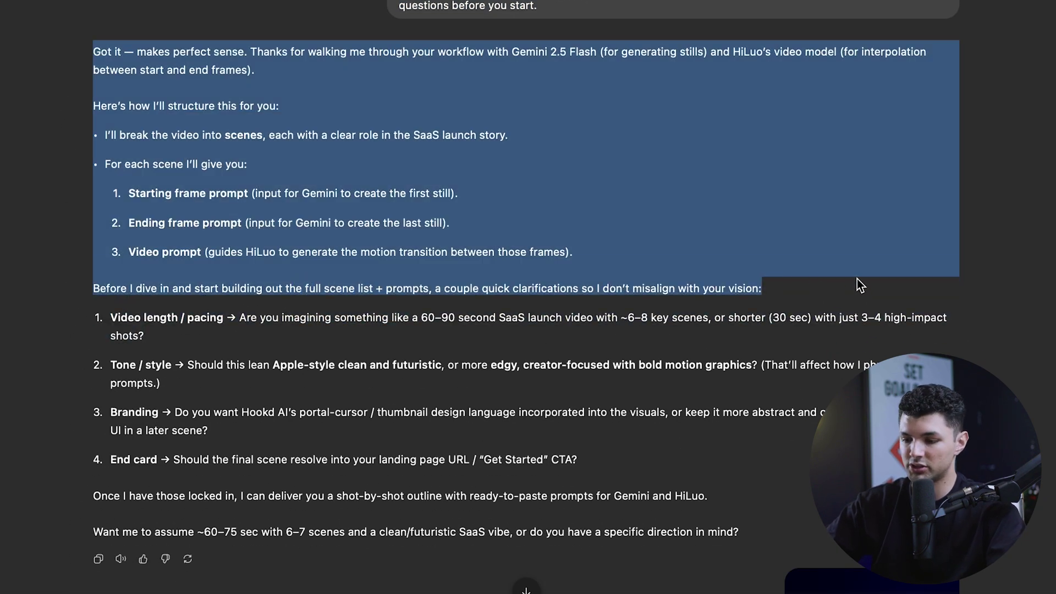
pyautogui.click(857, 297)
pyautogui.moveTo(103, 319); pyautogui.dragTo(257, 347)
pyautogui.click(257, 348)
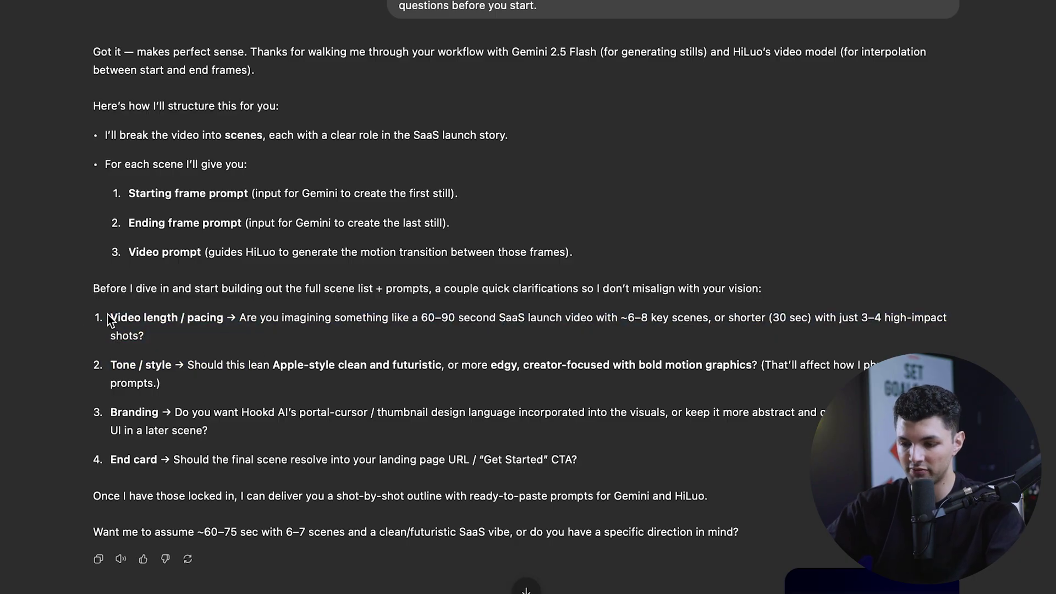
pyautogui.moveTo(108, 321); pyautogui.dragTo(650, 322)
pyautogui.click(385, 326)
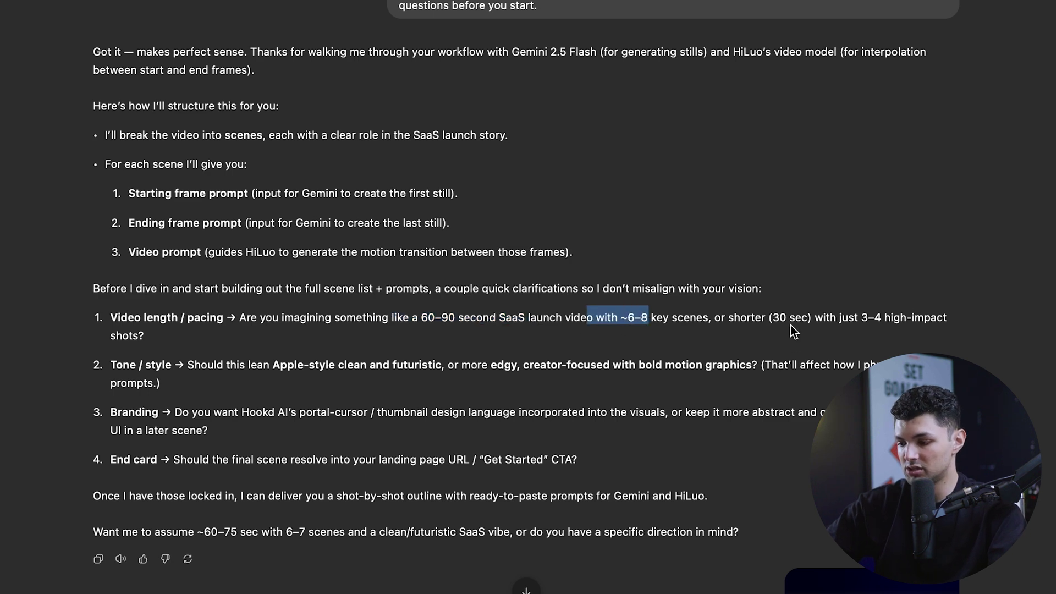
pyautogui.moveTo(765, 323); pyautogui.dragTo(930, 323)
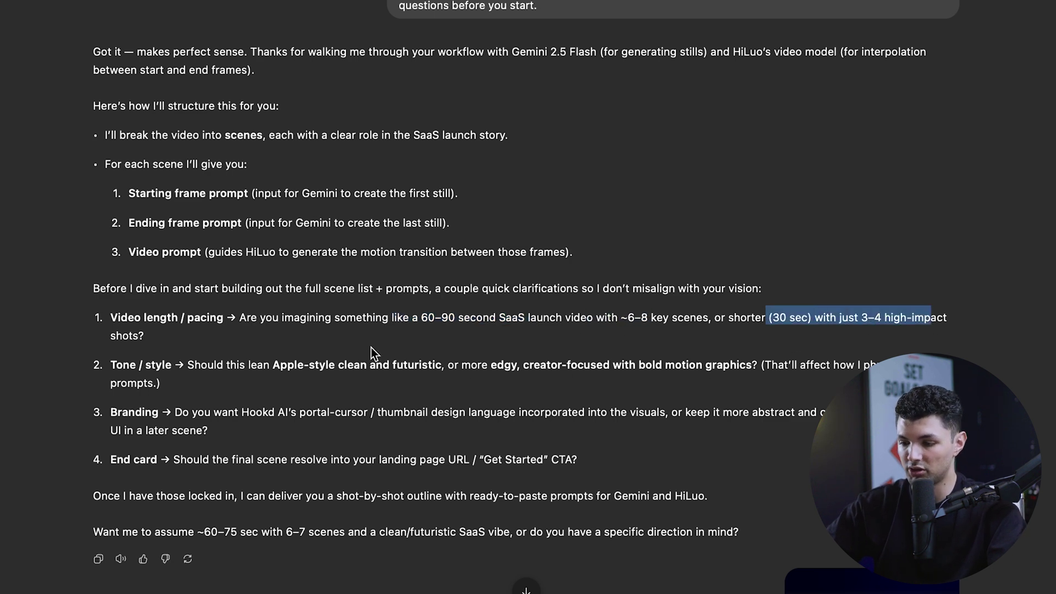
# - Read through the Branding and End card clarifying questions
pyautogui.scroll(-3, 367, 355)
pyautogui.moveTo(116, 215); pyautogui.dragTo(455, 215)
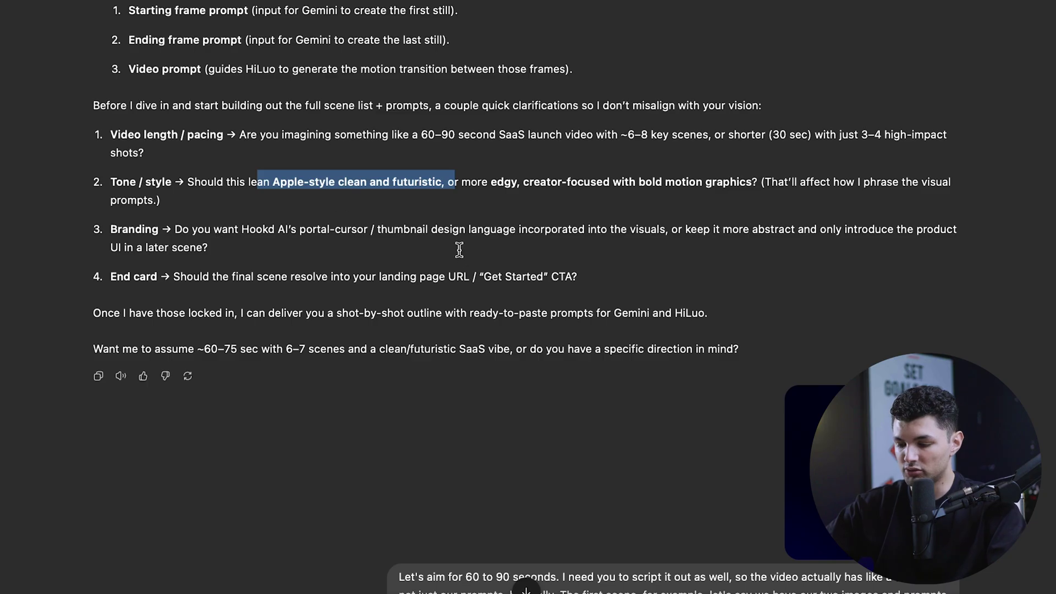
pyautogui.moveTo(219, 254); pyautogui.dragTo(108, 237)
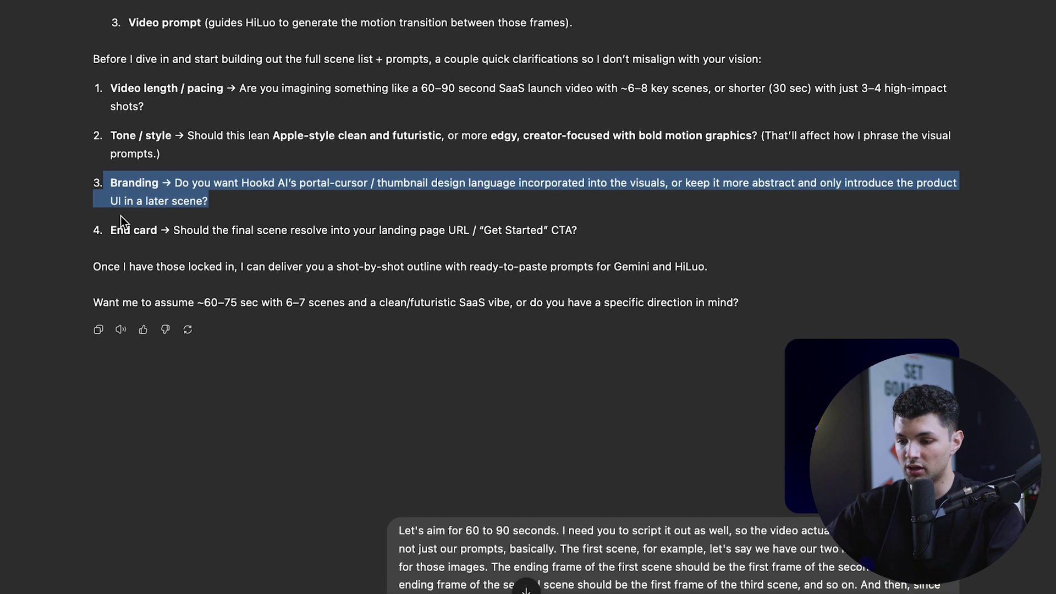
pyautogui.click(108, 276)
pyautogui.moveTo(108, 229); pyautogui.dragTo(604, 209)
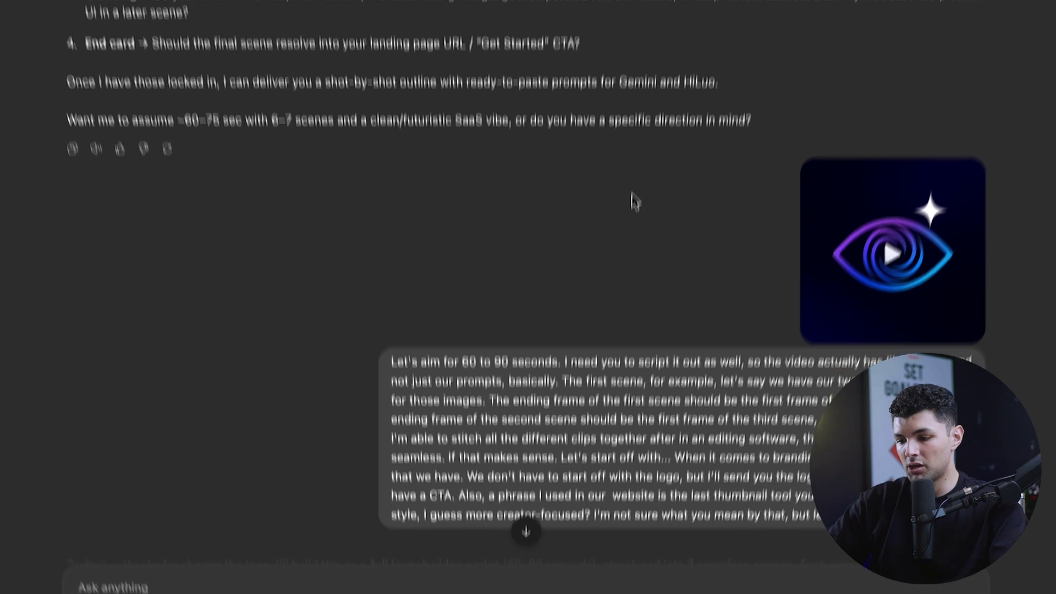
pyautogui.scroll(-5, 430, 319)
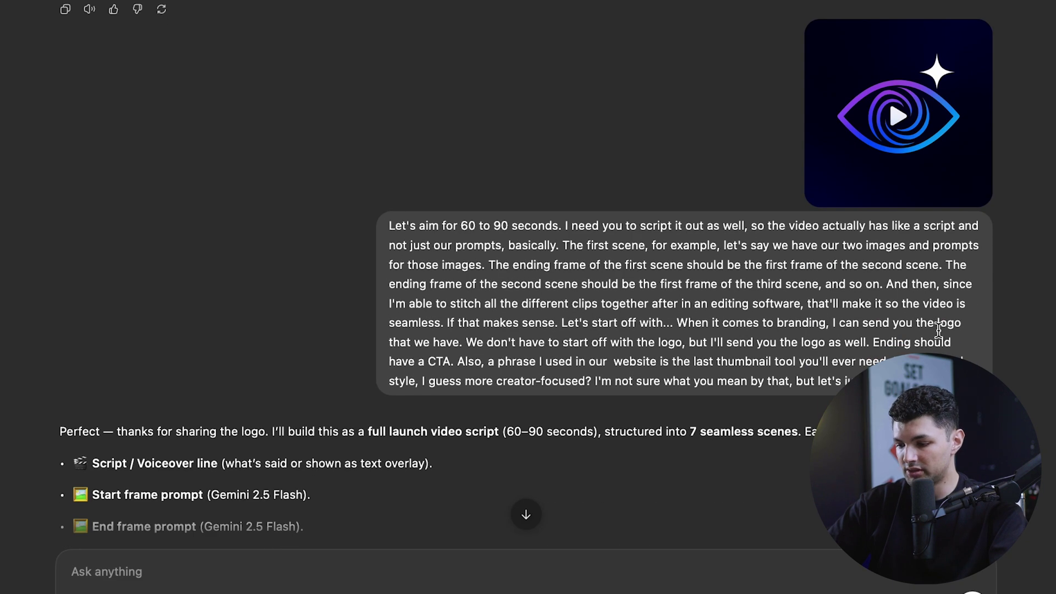
# - Read through the follow-up message sent to ChatGPT
pyautogui.moveTo(880, 381); pyautogui.dragTo(356, 223)
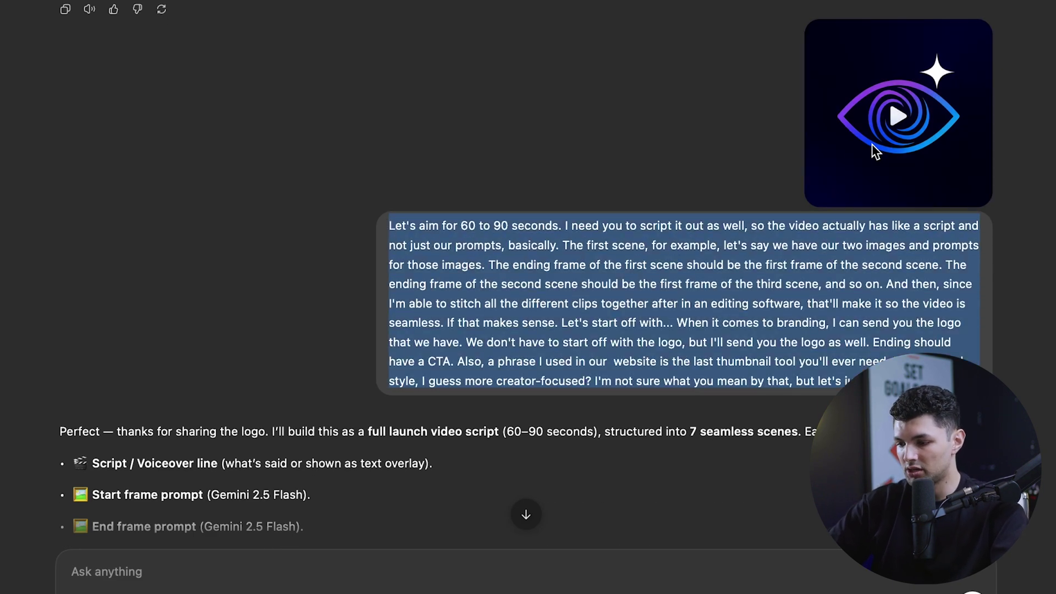
pyautogui.click(676, 145)
pyautogui.scroll(-1, 676, 146)
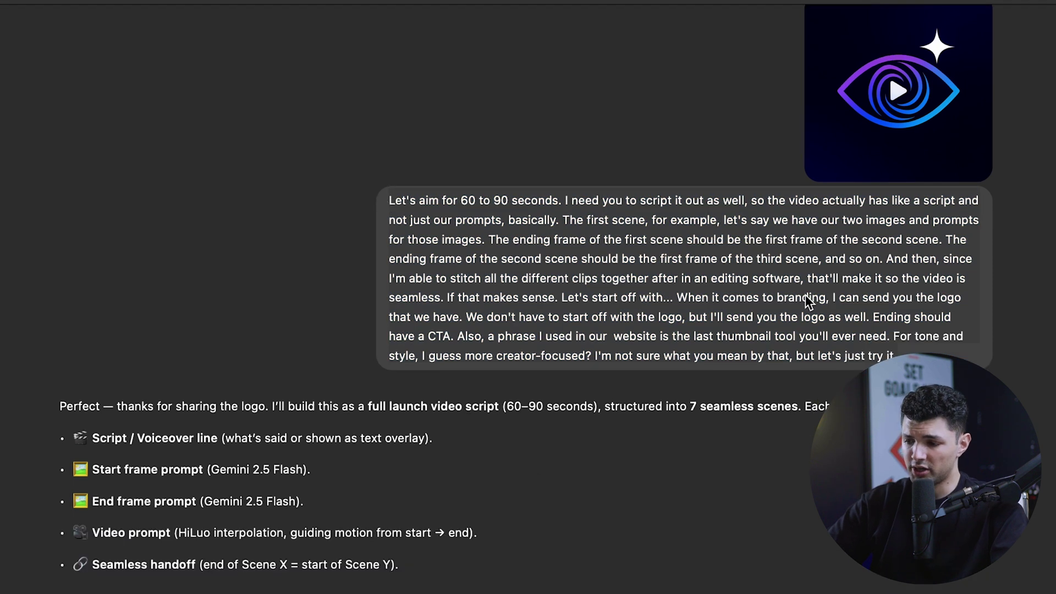
pyautogui.moveTo(896, 357); pyautogui.dragTo(429, 291)
pyautogui.click(430, 285)
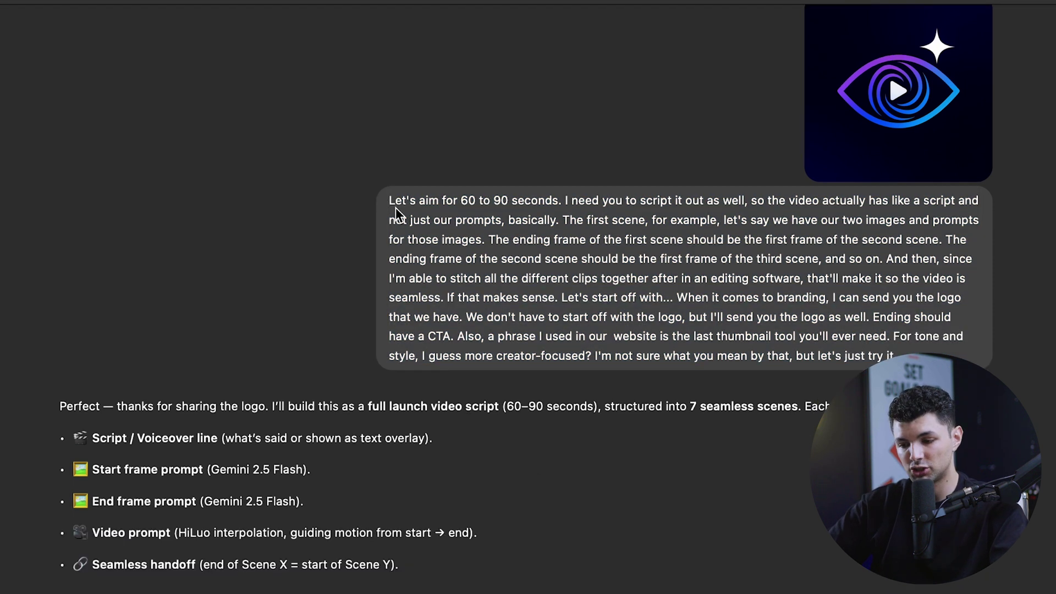
pyautogui.scroll(-5, 395, 207)
# - Review the reply's introduction, scene structure and the Scene 1 script line
pyautogui.moveTo(58, 149); pyautogui.dragTo(548, 326)
pyautogui.scroll(-10, 550, 332)
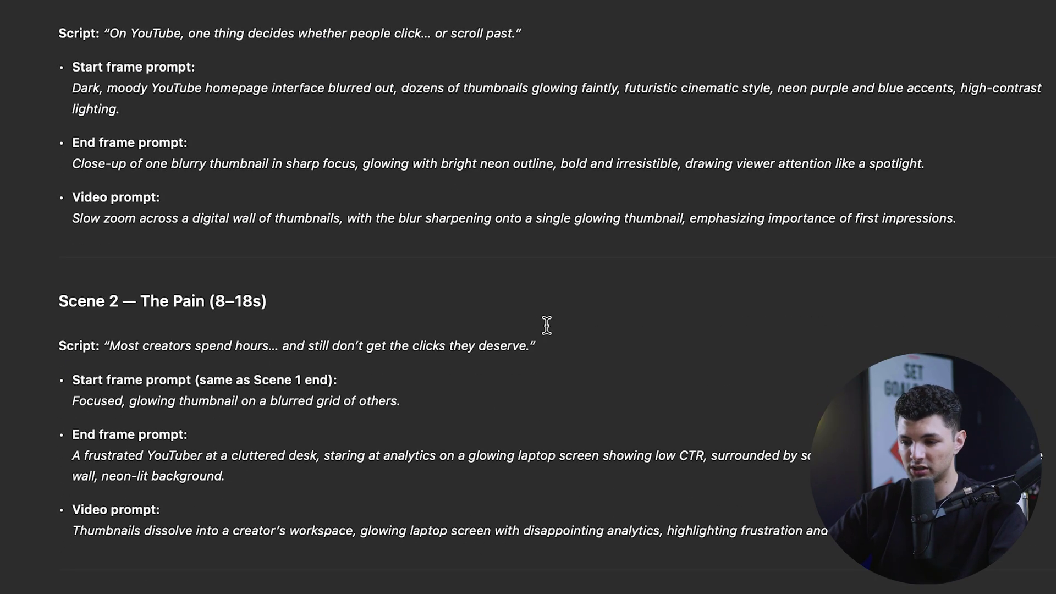
pyautogui.scroll(5, 479, 325)
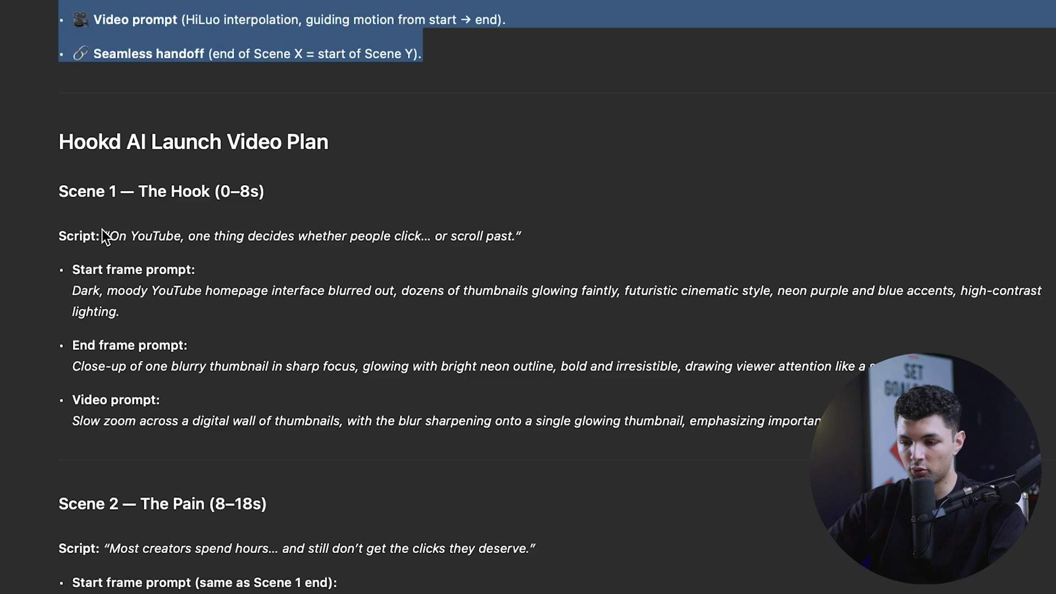
pyautogui.moveTo(103, 236); pyautogui.dragTo(259, 236)
pyautogui.moveTo(39, 256)
pyautogui.mouseDown()
pyautogui.moveTo(467, 253)
pyautogui.moveTo(528, 238)
pyautogui.moveTo(40, 238)
pyautogui.mouseUp()
pyautogui.scroll(-5, 185, 434)
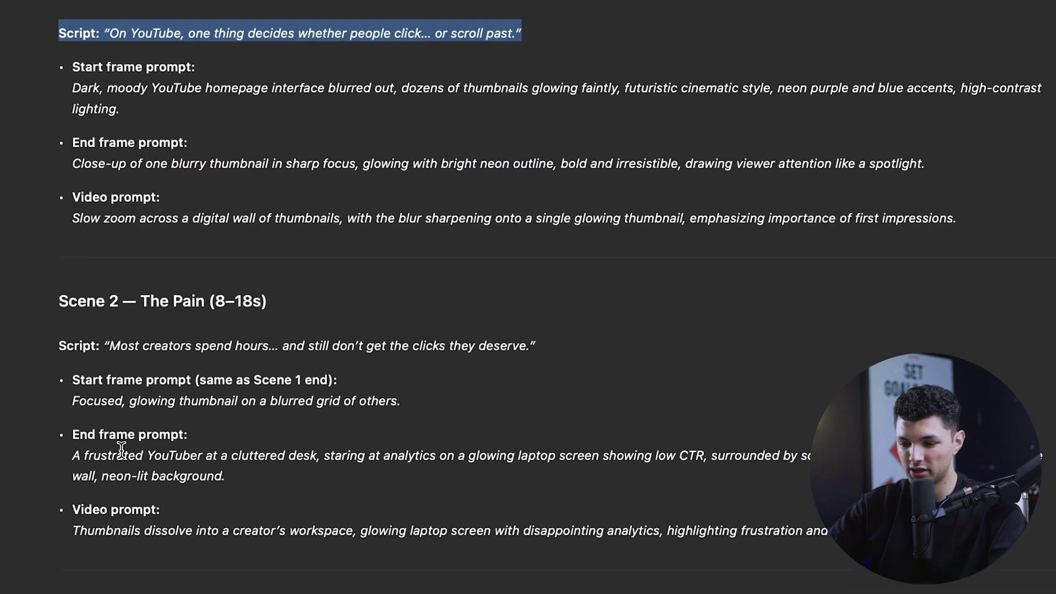
pyautogui.moveTo(57, 329); pyautogui.dragTo(498, 329)
pyautogui.scroll(-6, 358, 545)
pyautogui.scroll(4, 281, 393)
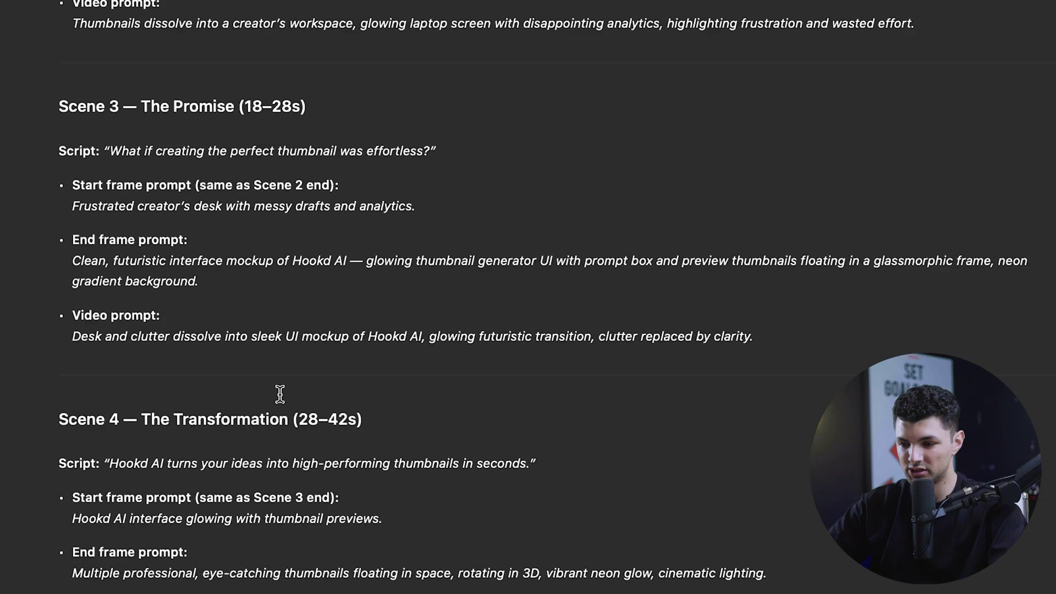
pyautogui.scroll(6, 280, 394)
# - Inspect Scene 1's start frame, end frame and video prompts, then continue down to Scene 7
pyautogui.tripleClick(82, 206)
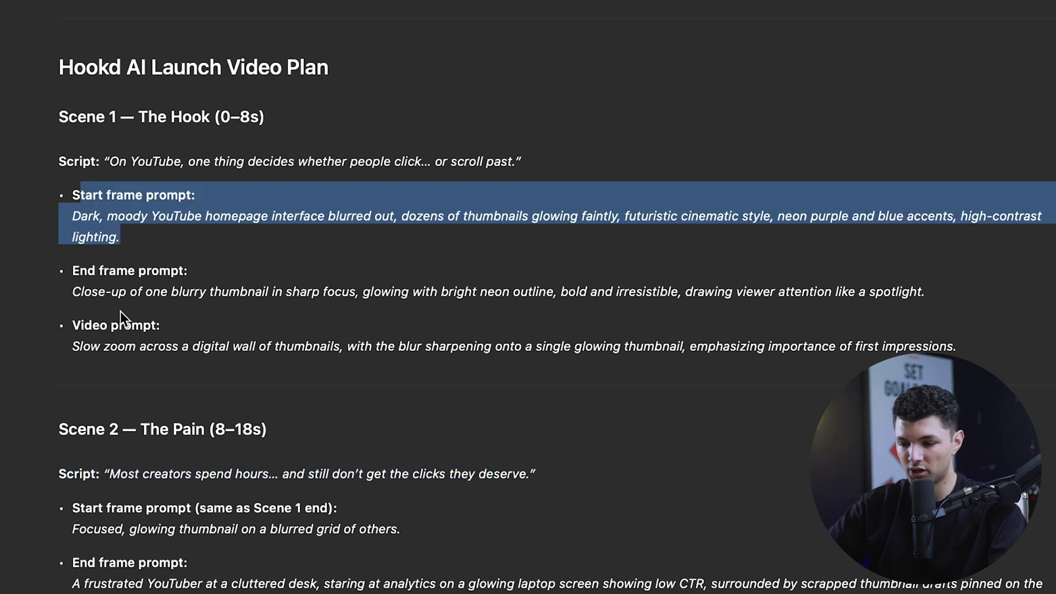
pyautogui.tripleClick(286, 270)
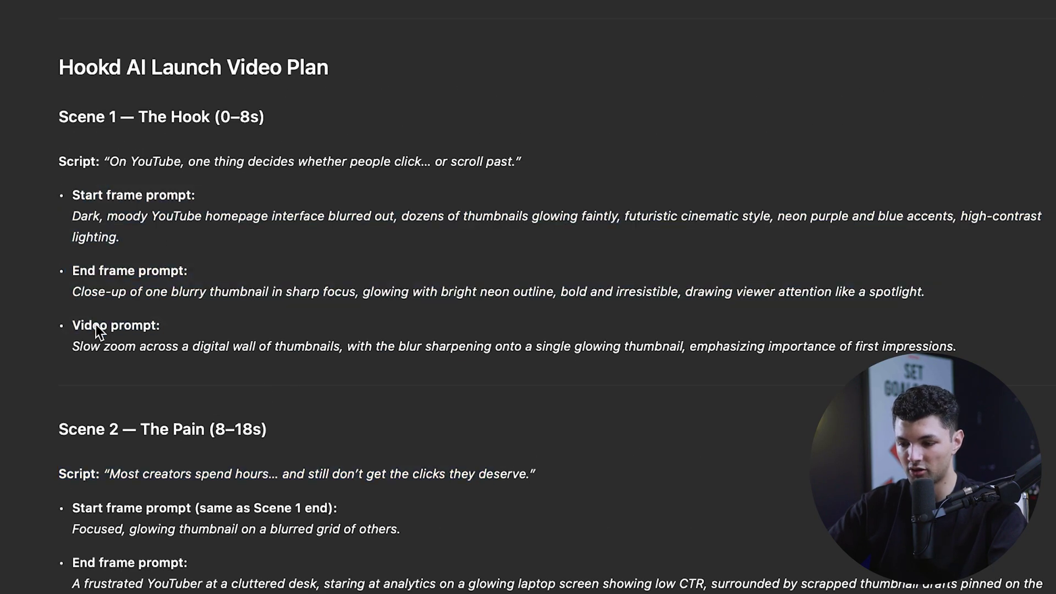
pyautogui.moveTo(81, 325); pyautogui.dragTo(957, 348)
pyautogui.click(636, 236)
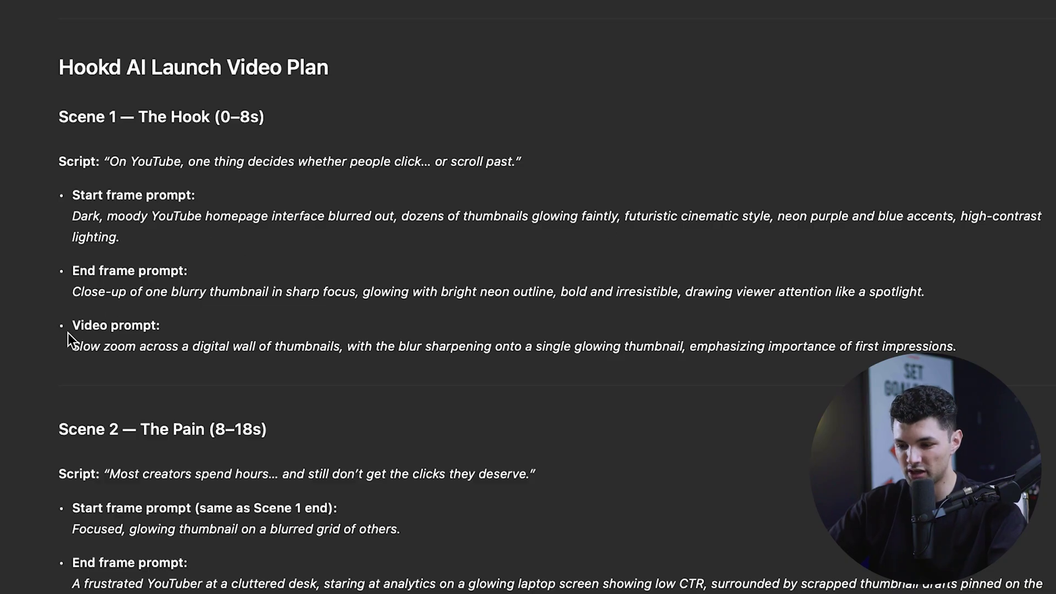
pyautogui.moveTo(67, 333); pyautogui.dragTo(982, 358)
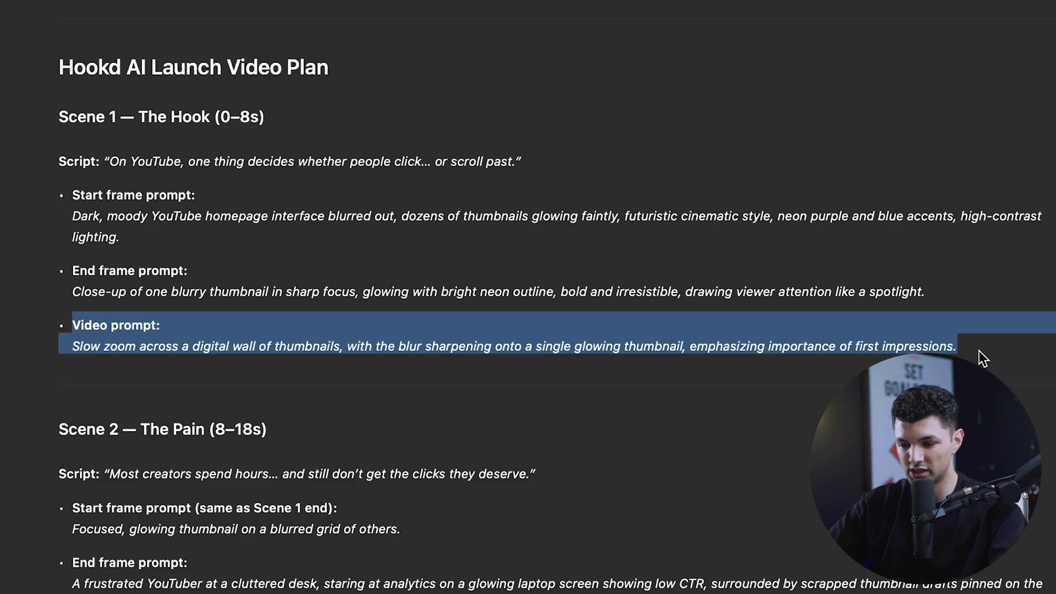
pyautogui.click(496, 392)
pyautogui.scroll(-20, 490, 394)
pyautogui.scroll(7, 485, 396)
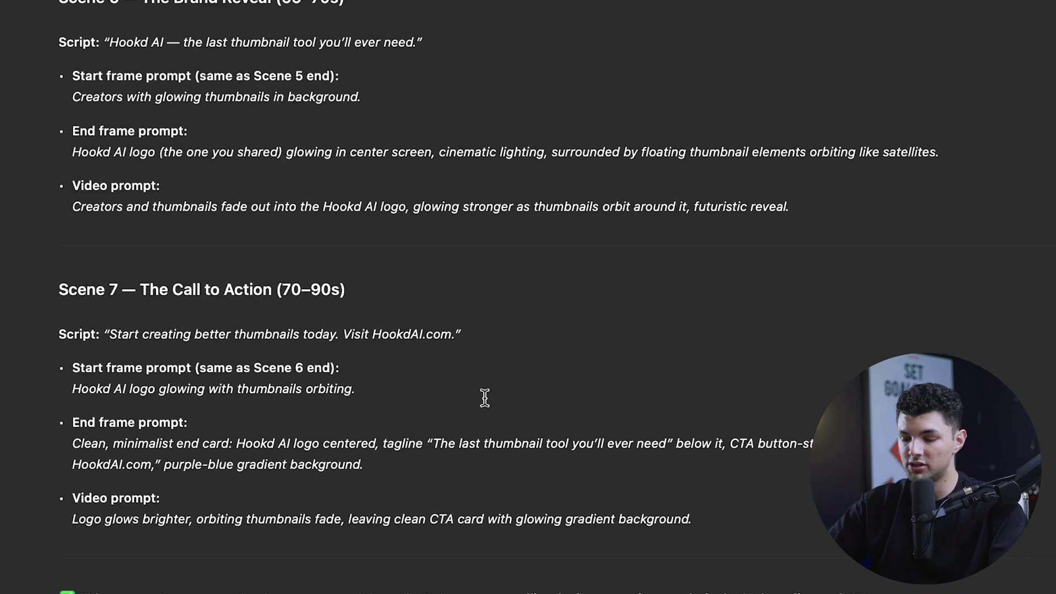
pyautogui.scroll(5, 484, 397)
pyautogui.scroll(-7, 484, 397)
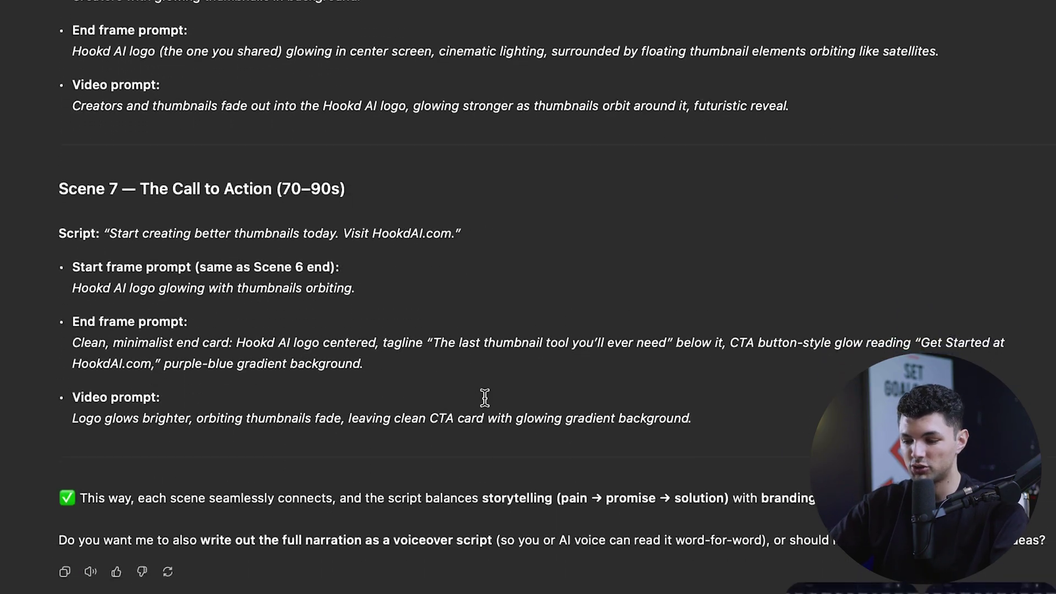
pyautogui.scroll(-4, 484, 398)
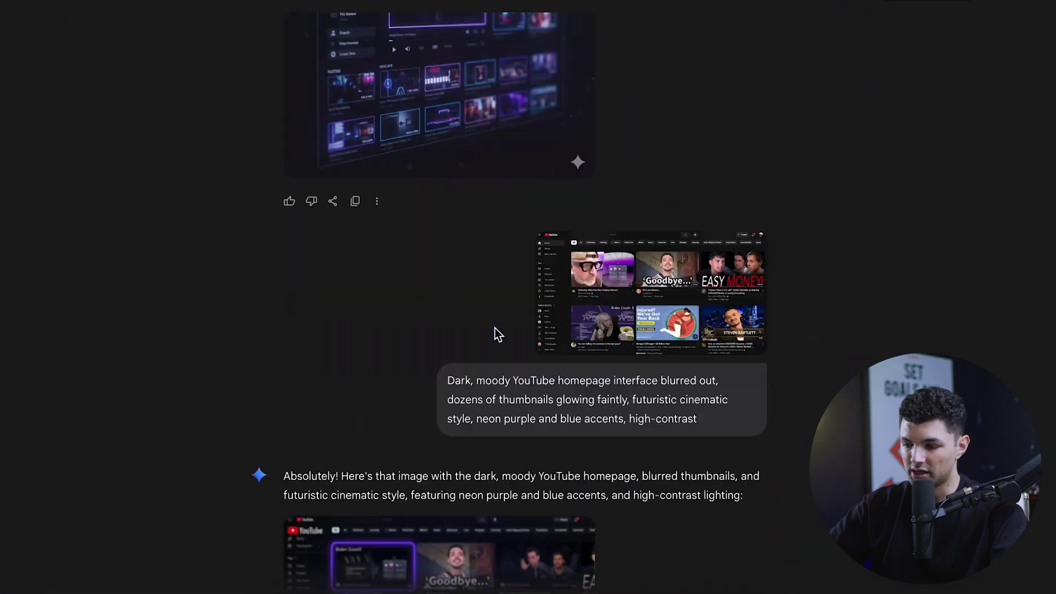
# - Scroll through Gemini's neon YouTube-homepage test images
pyautogui.scroll(-10, 498, 334)
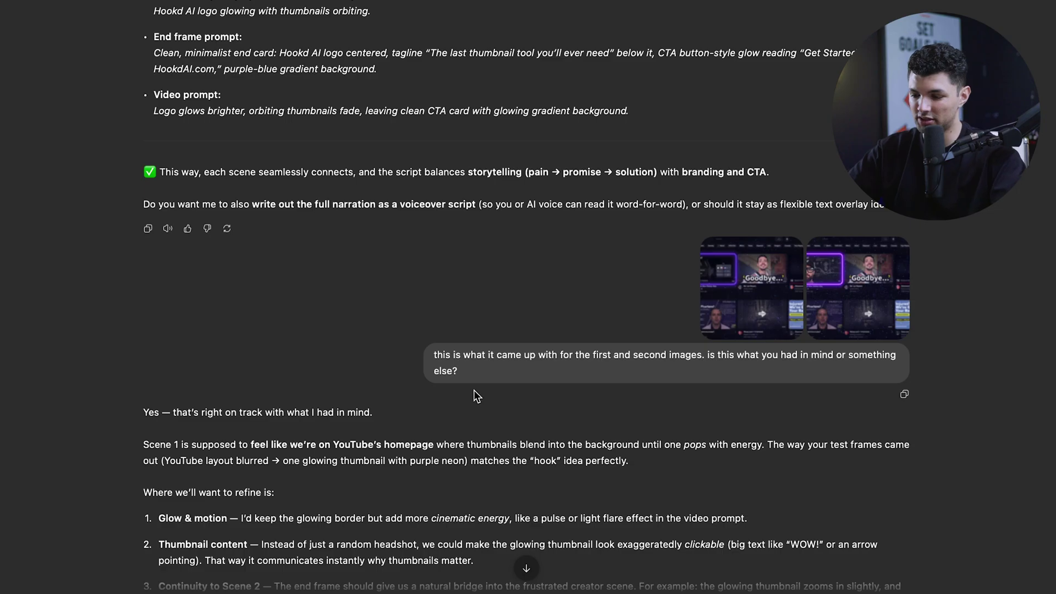
pyautogui.scroll(-3, 476, 396)
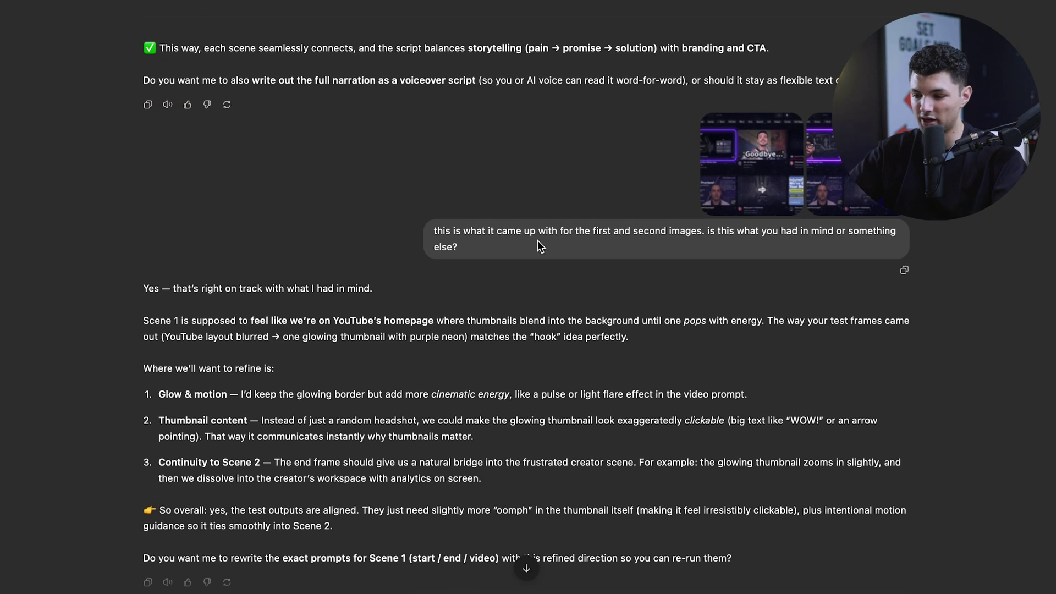
# - Scroll the Prompt Master Script and select the start of Scene 1's start frame prompt
pyautogui.scroll(-7, 541, 245)
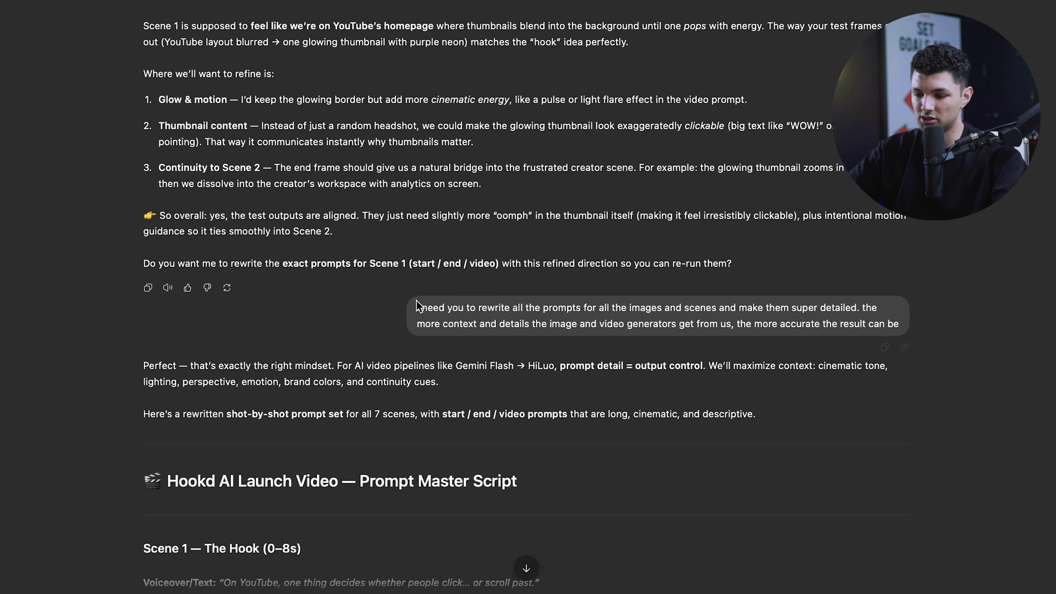
pyautogui.scroll(-5, 337, 321)
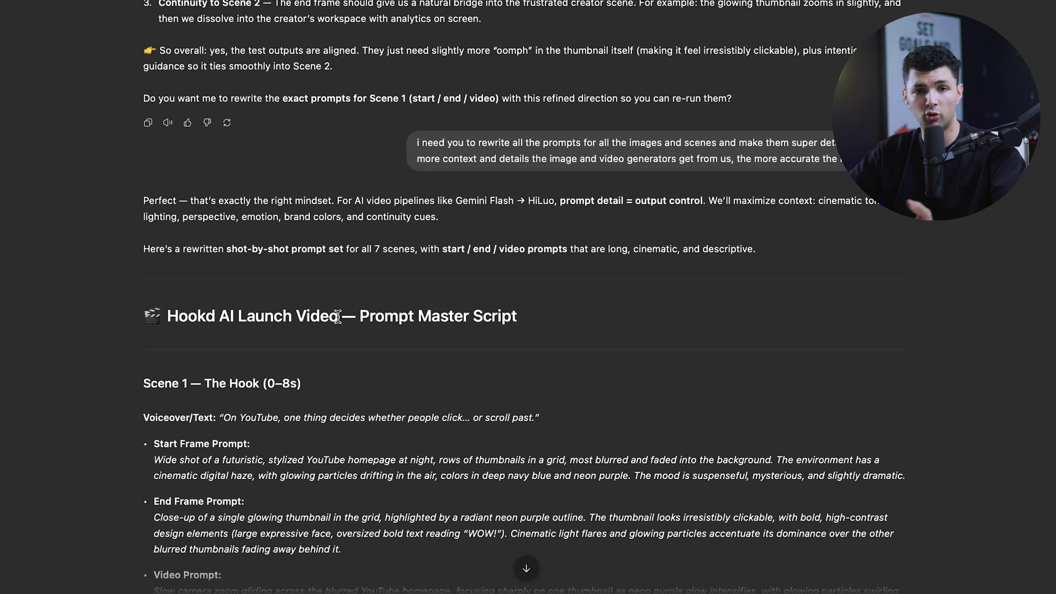
pyautogui.scroll(-2, 338, 317)
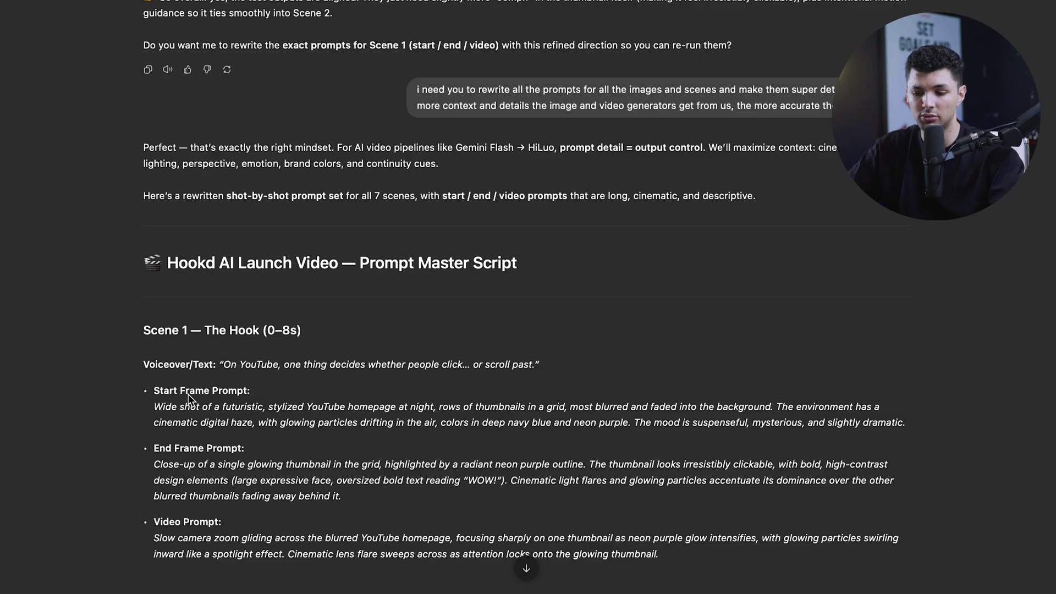
pyautogui.moveTo(152, 407); pyautogui.dragTo(373, 408)
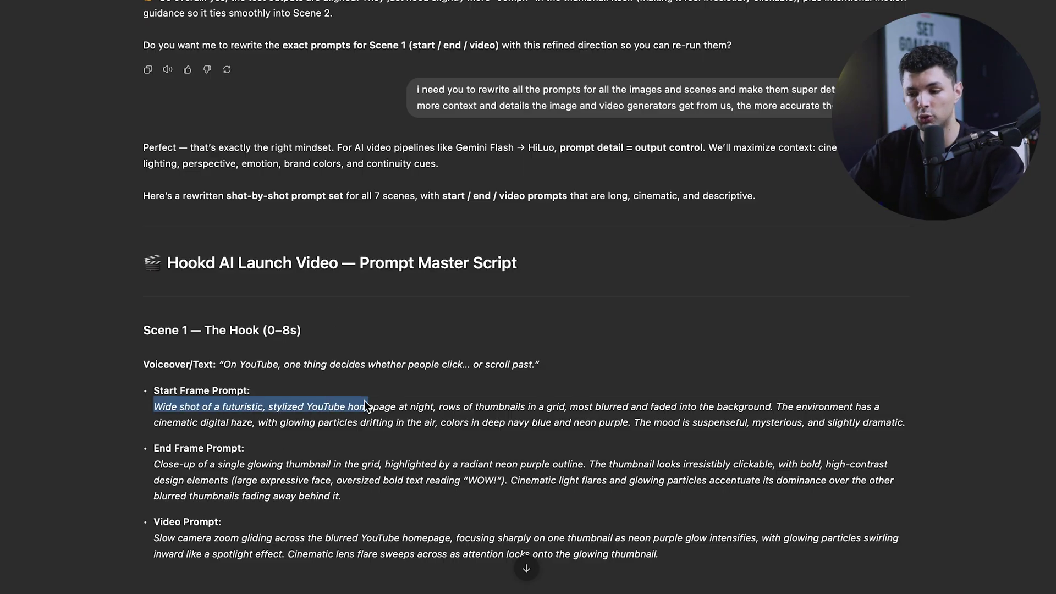
pyautogui.click(479, 422)
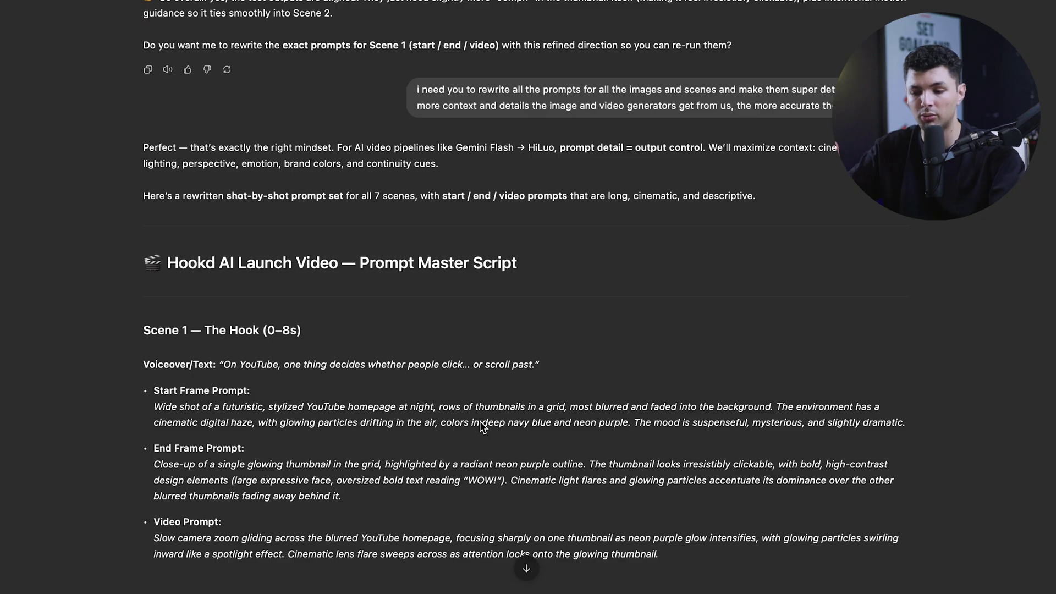
pyautogui.scroll(-5, 480, 425)
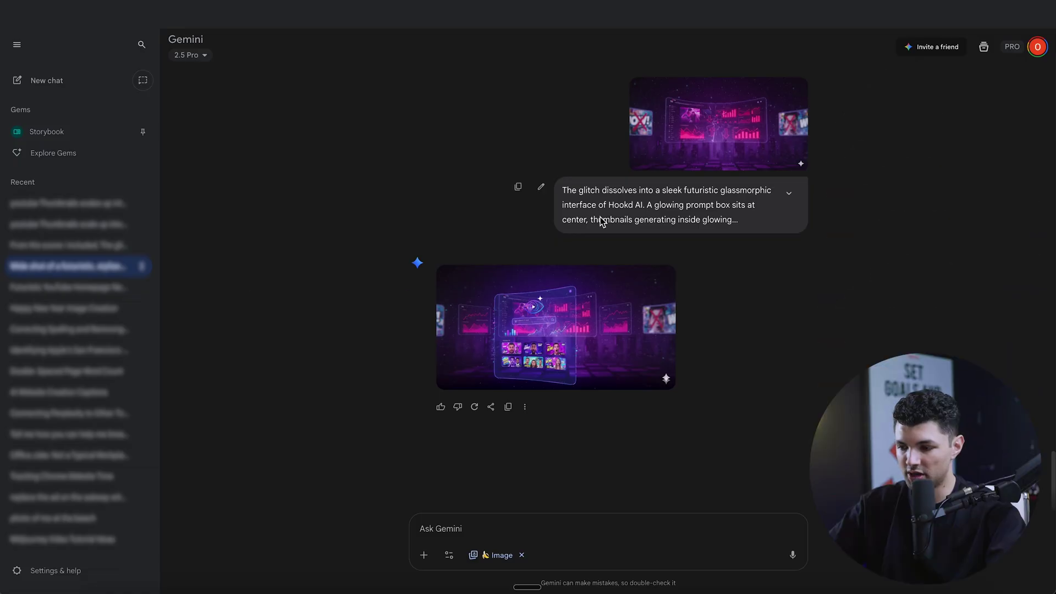
pyautogui.scroll(15, 603, 220)
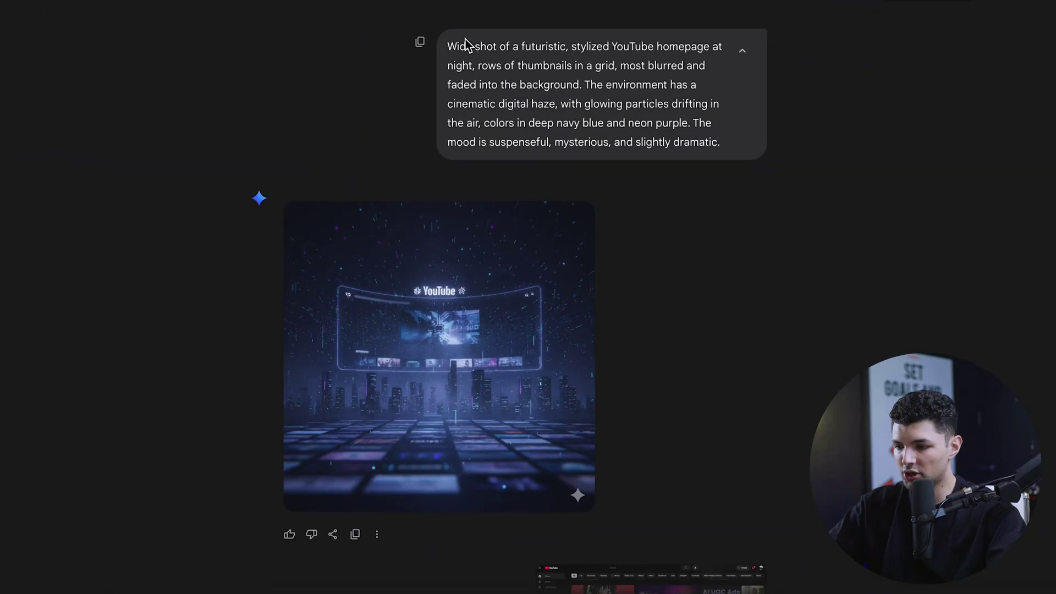
# - Select the Wide shot prompt and scroll down to the square futuristic homepage image
pyautogui.moveTo(454, 46); pyautogui.dragTo(487, 66)
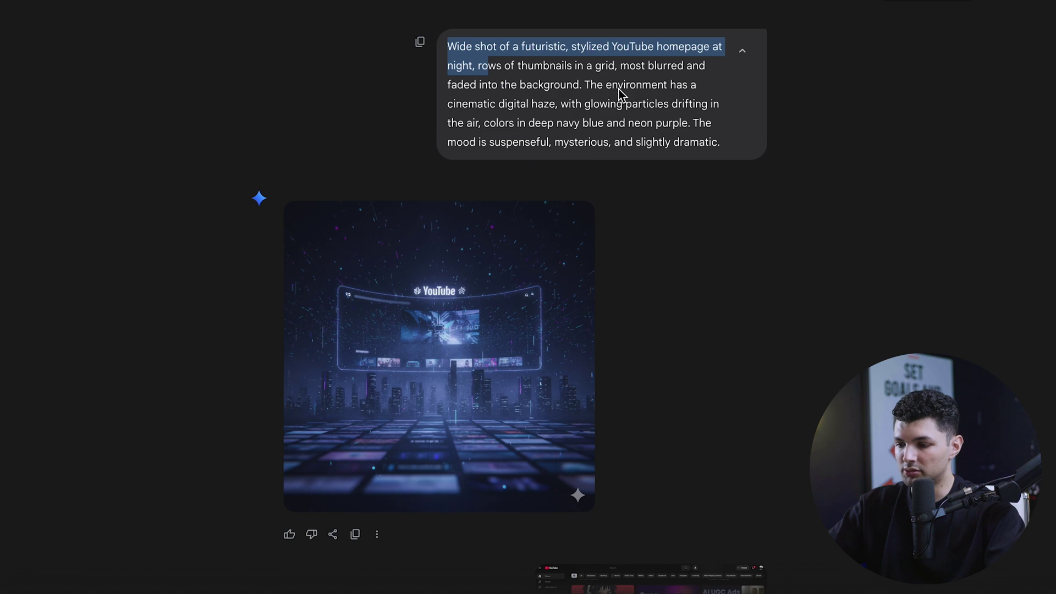
pyautogui.moveTo(732, 148); pyautogui.dragTo(454, 49)
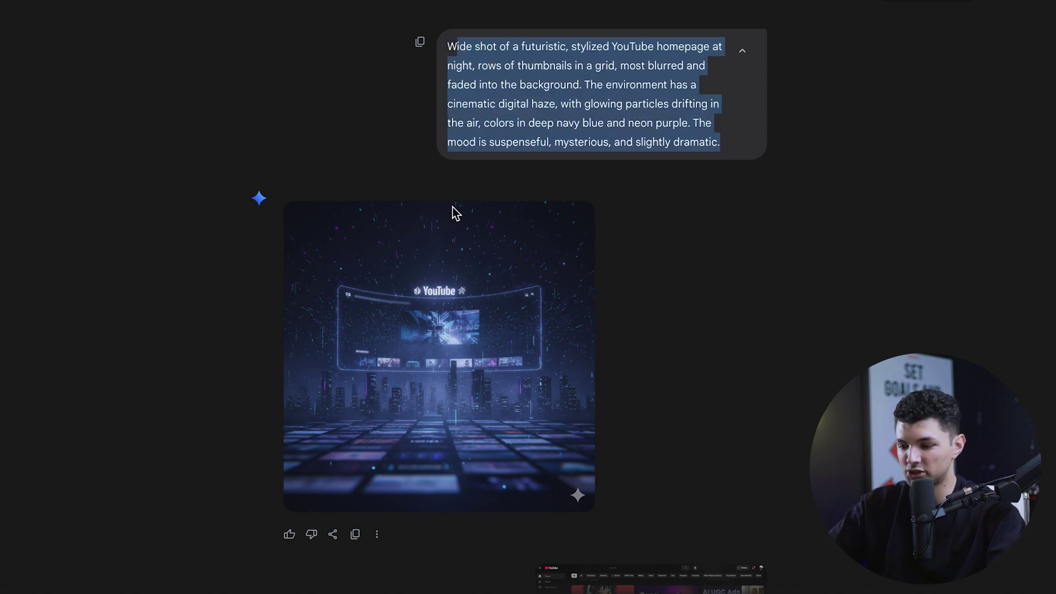
pyautogui.scroll(-5, 455, 214)
pyautogui.scroll(-1, 426, 552)
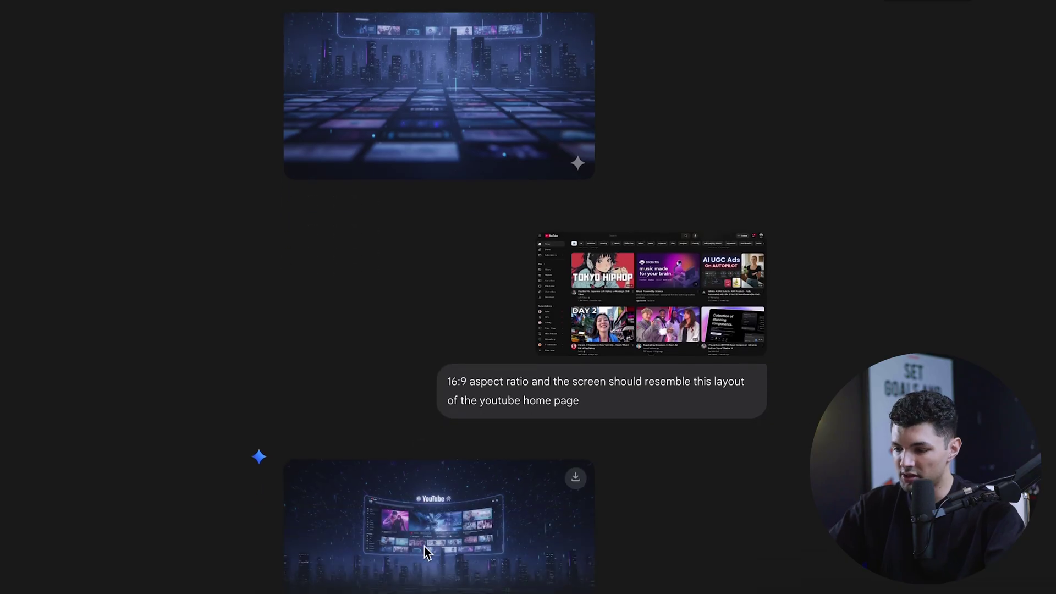
pyautogui.scroll(-1, 459, 436)
pyautogui.moveTo(411, 492)
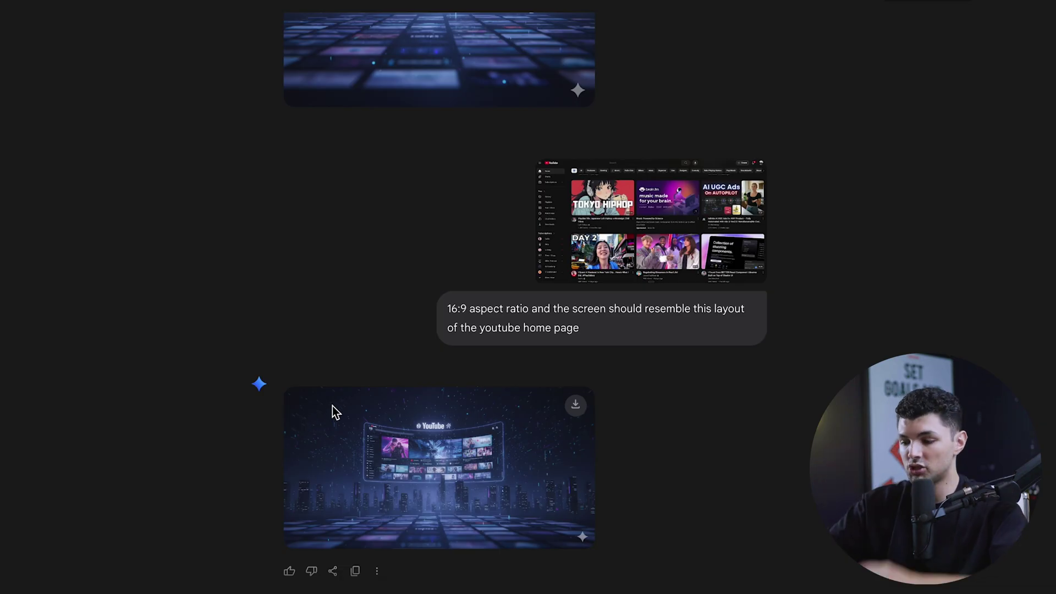
# - Scroll between the square image and its 16:9 homepage-layout remake to compare them
pyautogui.scroll(3, 545, 283)
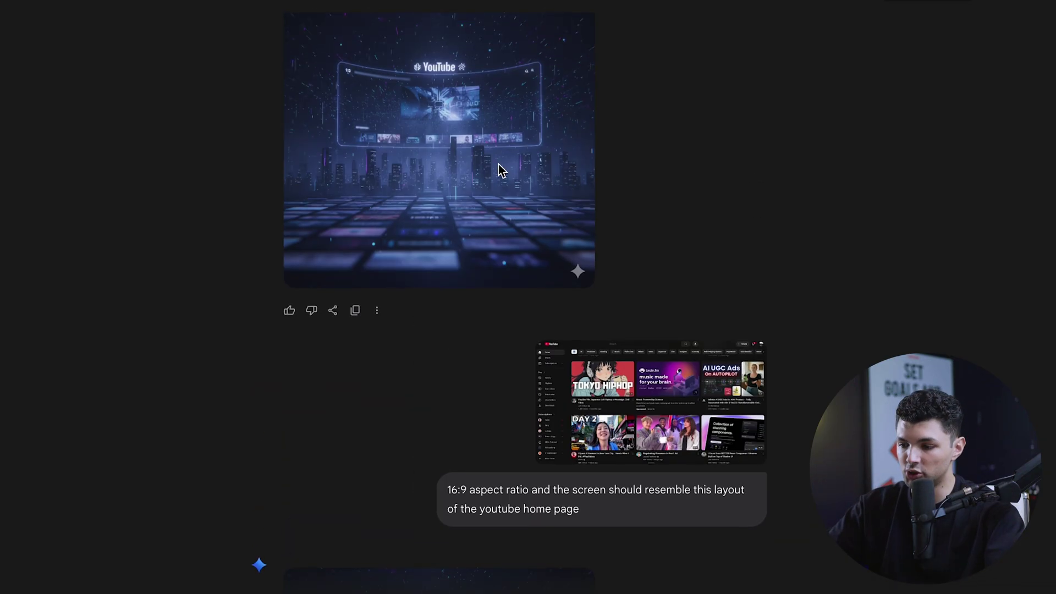
pyautogui.scroll(-3, 491, 387)
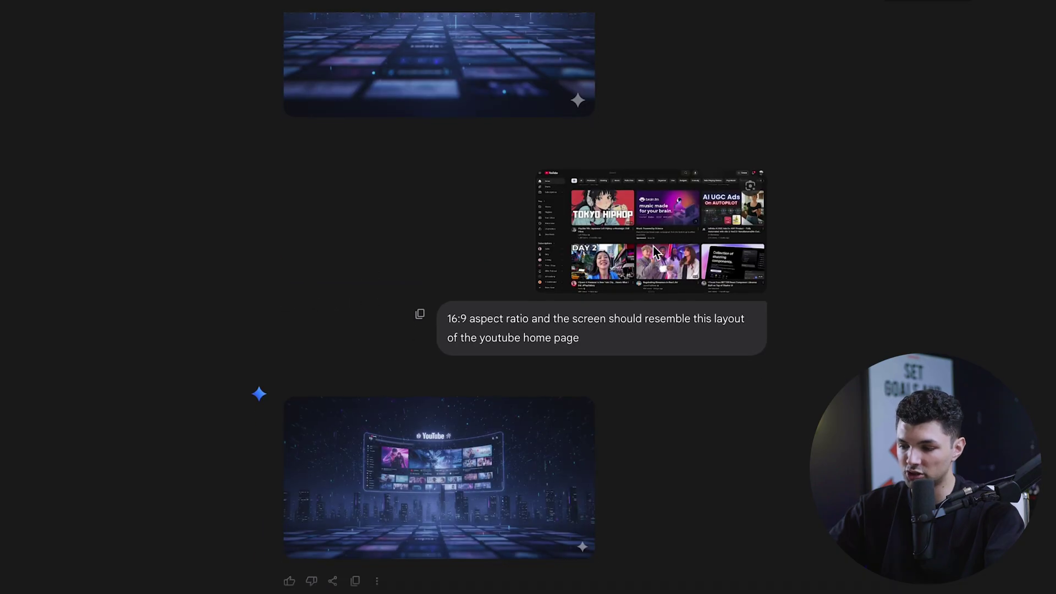
pyautogui.scroll(-1, 296, 403)
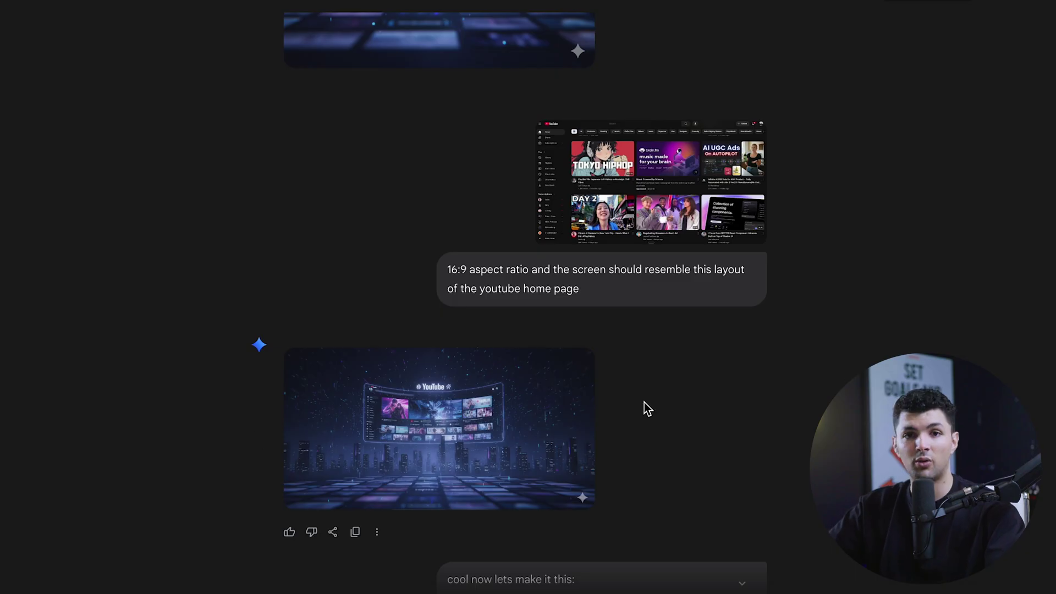
pyautogui.scroll(5, 645, 408)
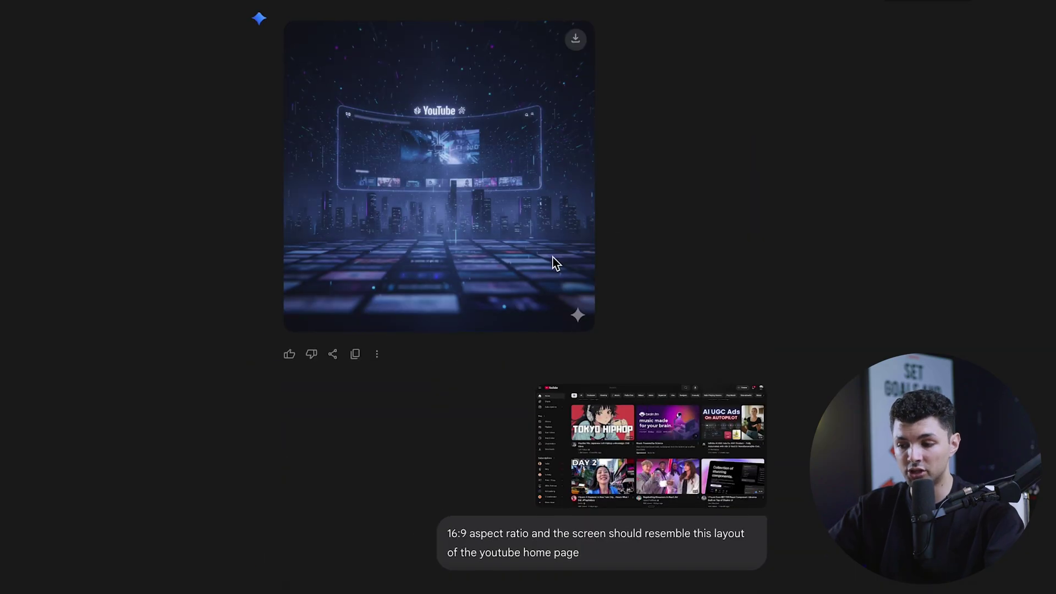
pyautogui.scroll(1, 554, 263)
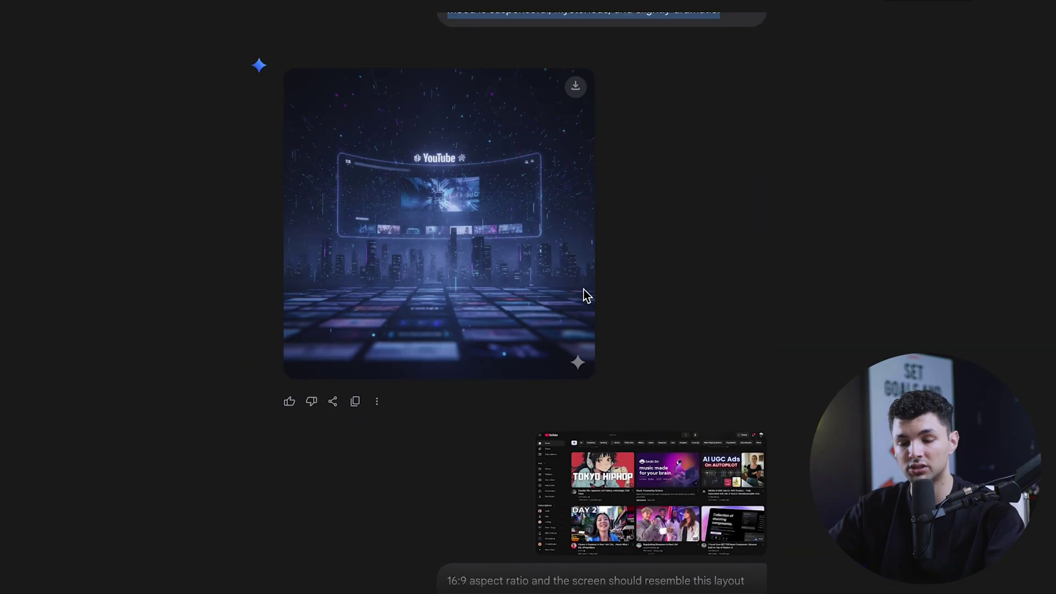
pyautogui.scroll(-4, 585, 295)
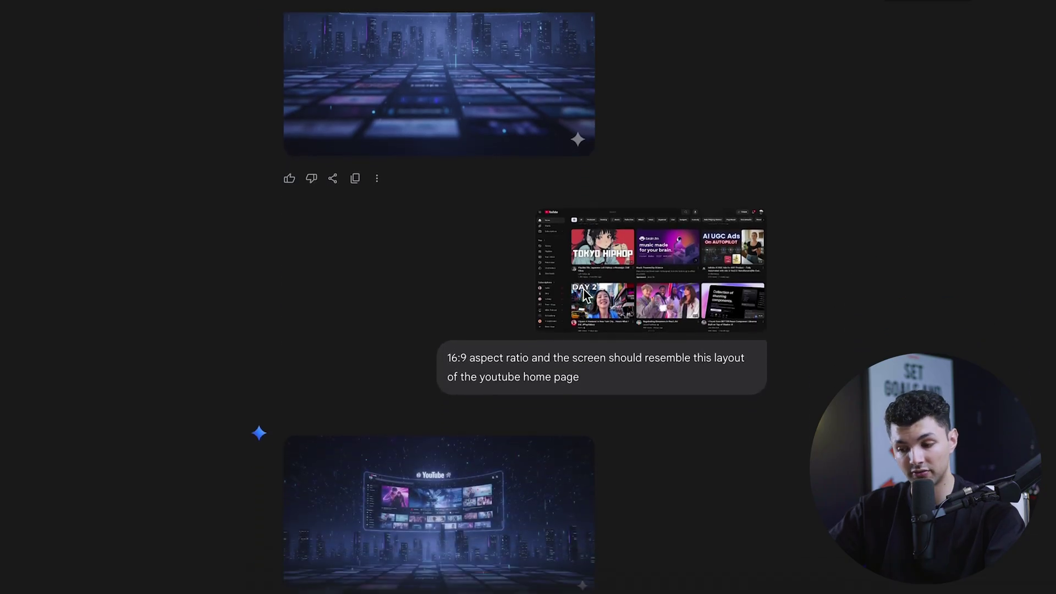
pyautogui.scroll(-1, 586, 296)
pyautogui.scroll(6, 308, 296)
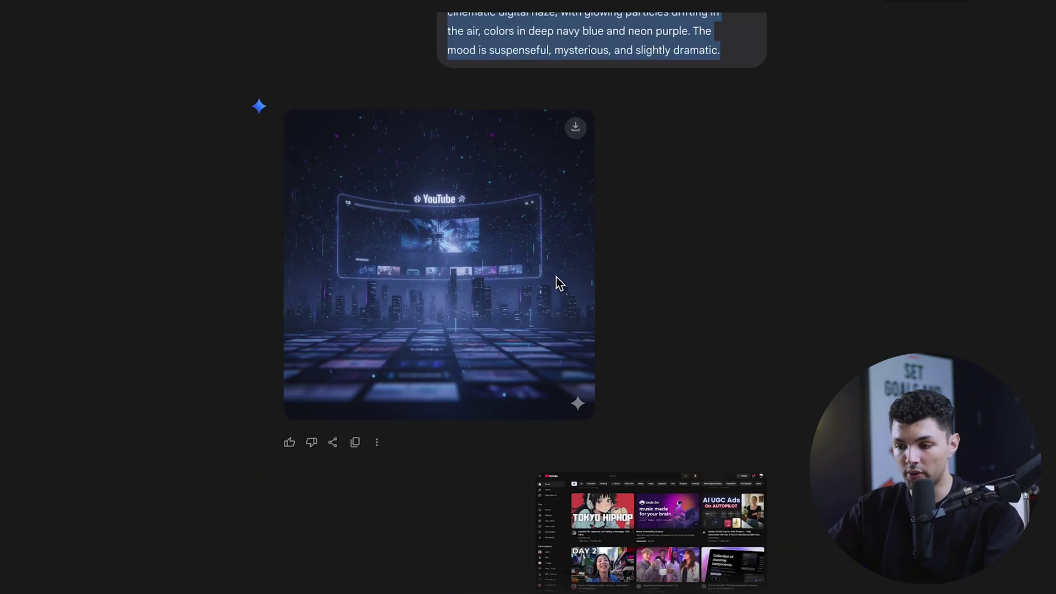
pyautogui.scroll(-5, 479, 147)
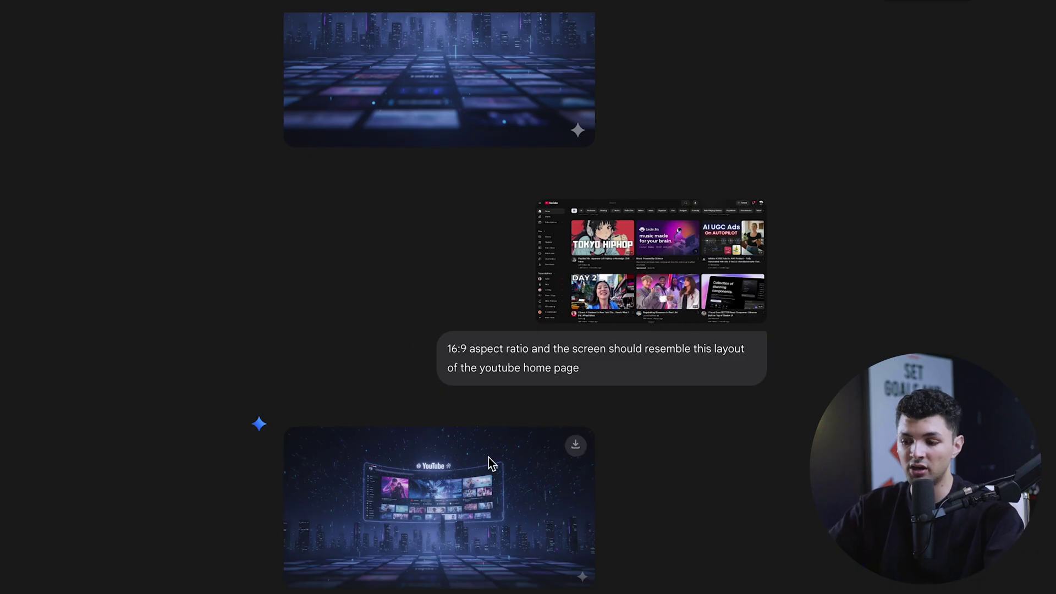
pyautogui.scroll(-2, 489, 462)
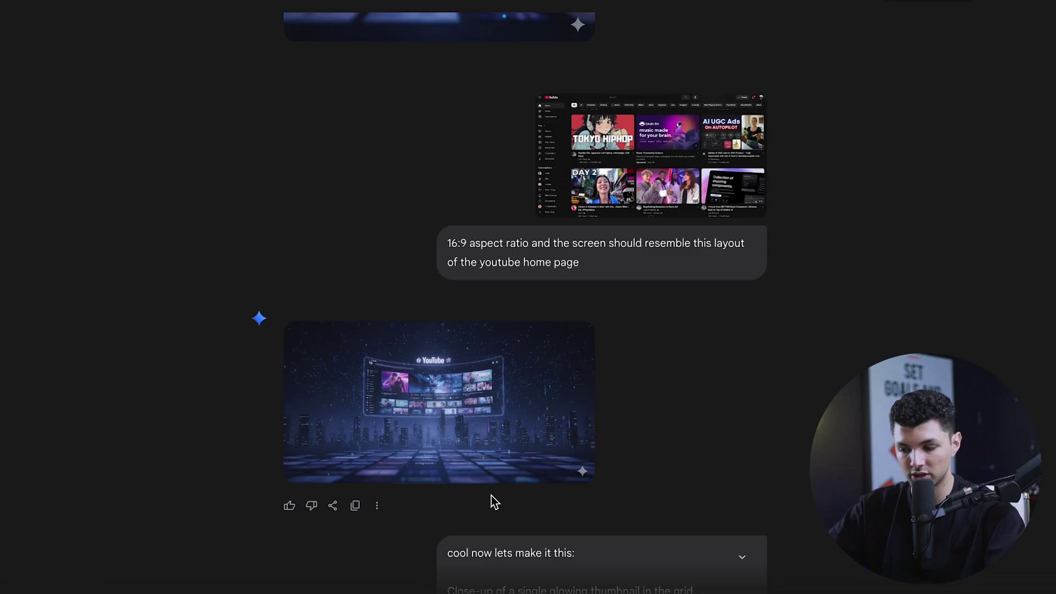
pyautogui.scroll(-3, 492, 500)
pyautogui.scroll(-3, 476, 289)
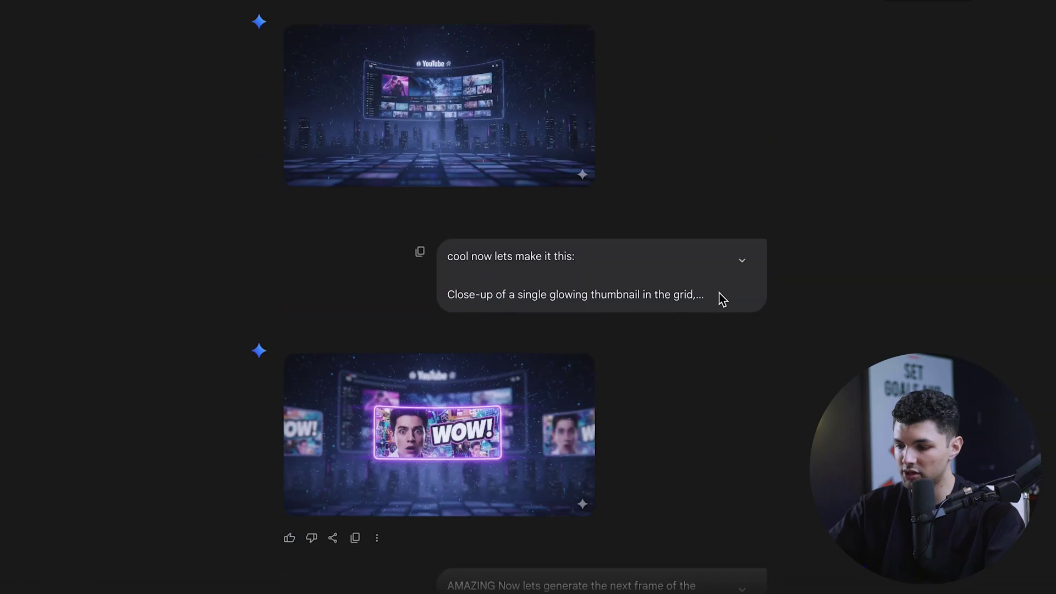
pyautogui.click(742, 260)
pyautogui.scroll(-1, 579, 346)
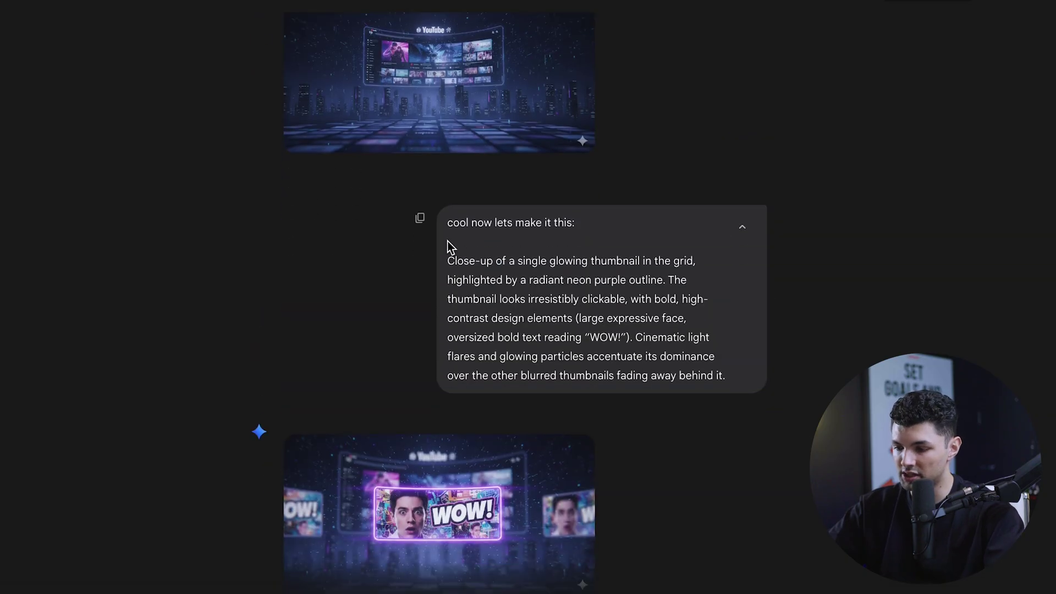
pyautogui.moveTo(448, 225); pyautogui.dragTo(584, 242)
pyautogui.click(493, 254)
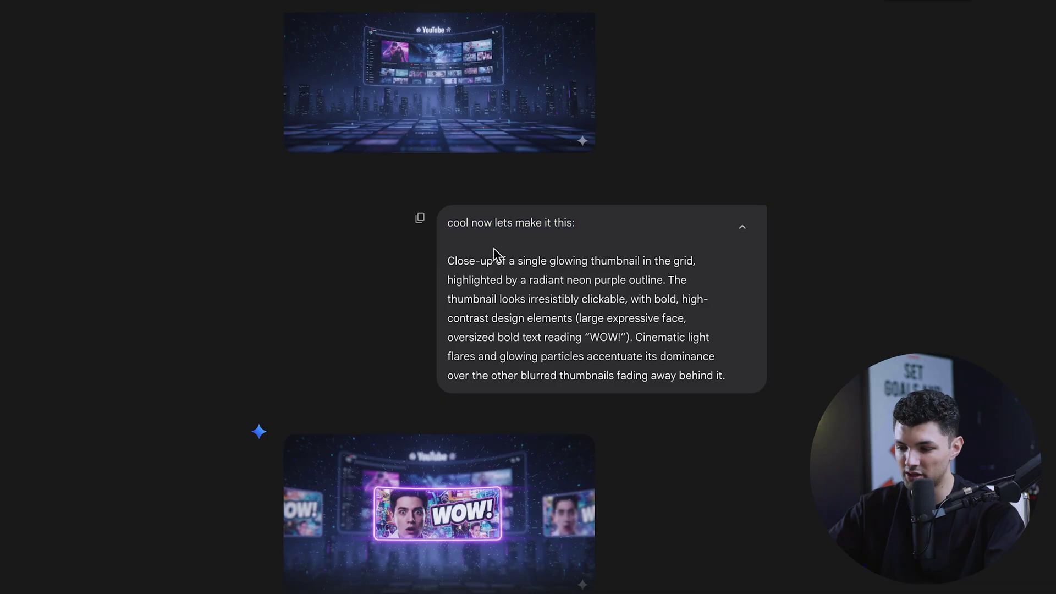
pyautogui.moveTo(455, 263); pyautogui.dragTo(729, 379)
pyautogui.scroll(-2, 679, 434)
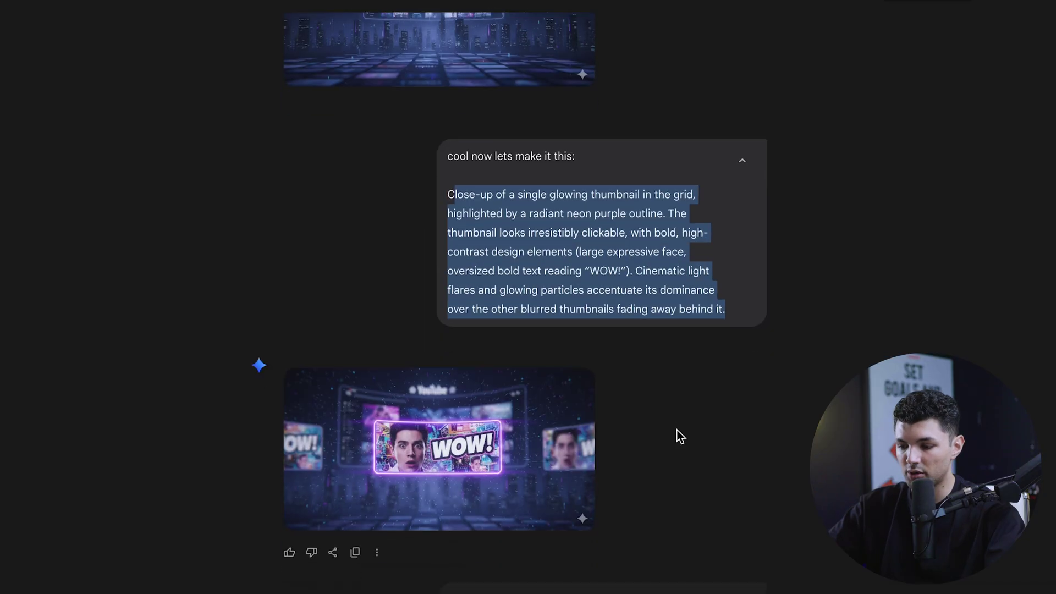
pyautogui.scroll(3, 629, 257)
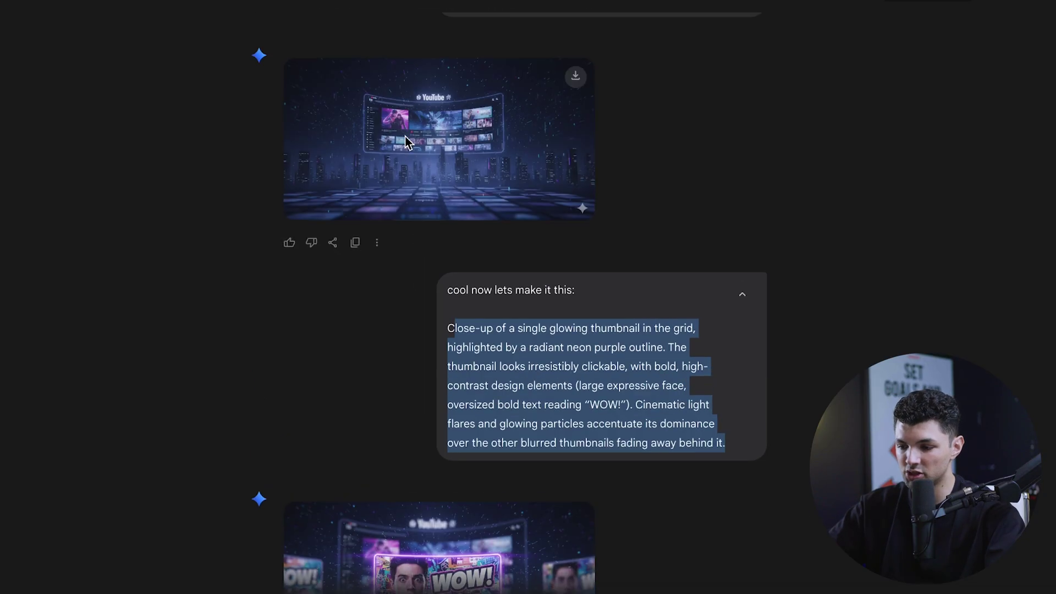
pyautogui.scroll(-3, 408, 336)
pyautogui.scroll(2, 406, 416)
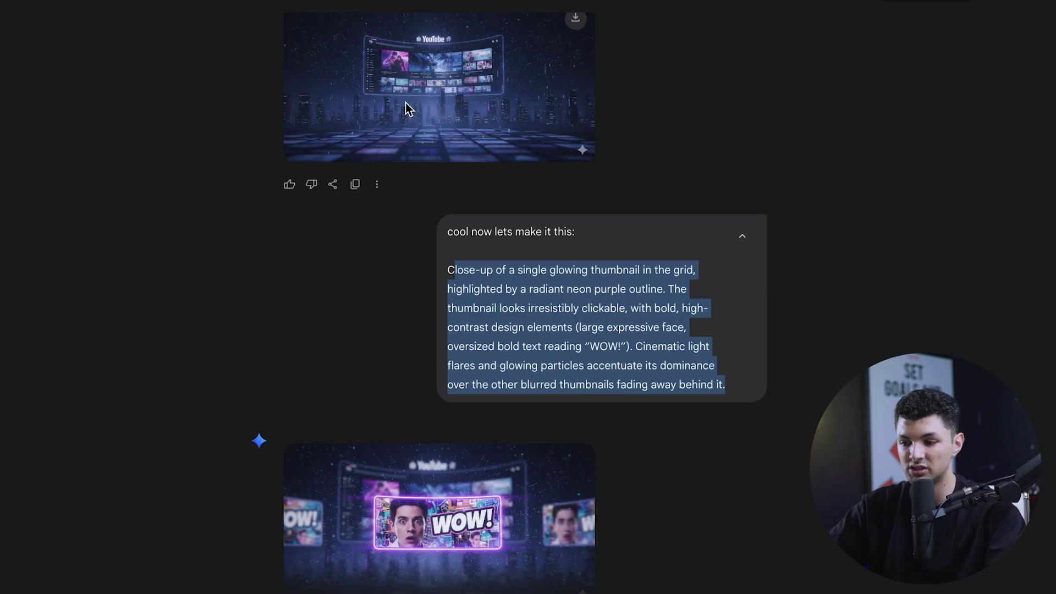
pyautogui.scroll(-4, 471, 299)
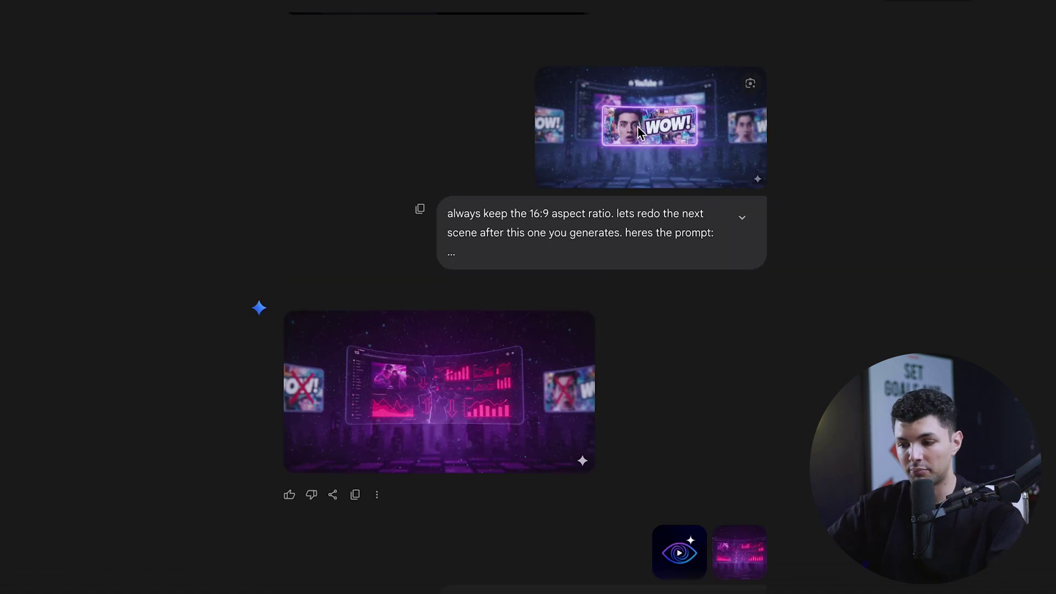
# - Expand the collapsed prompt and highlight its aspect-ratio instruction and WOW-fragments description
pyautogui.click(752, 216)
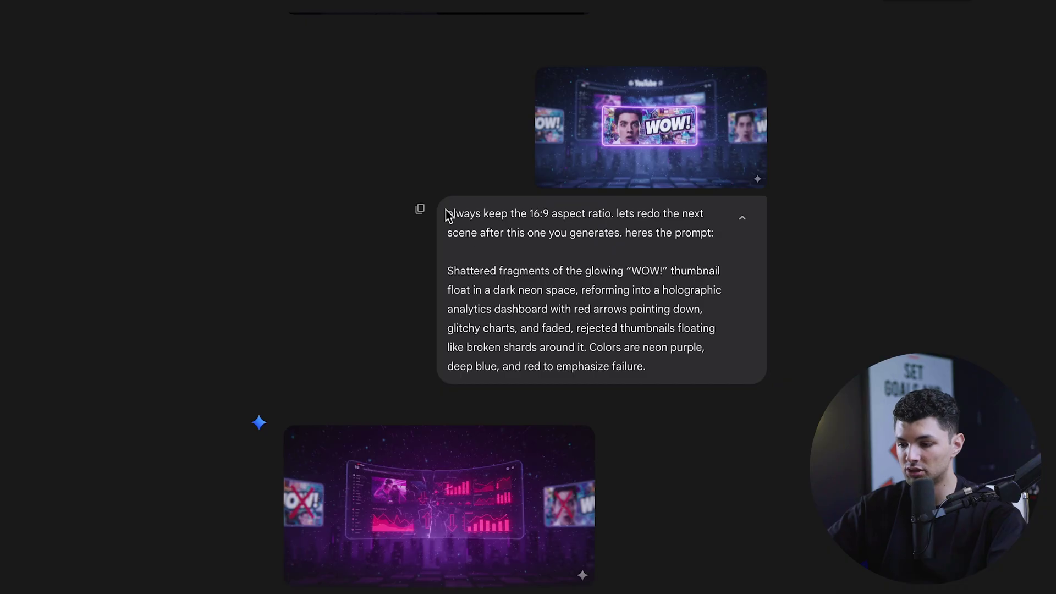
pyautogui.moveTo(446, 215); pyautogui.dragTo(655, 226)
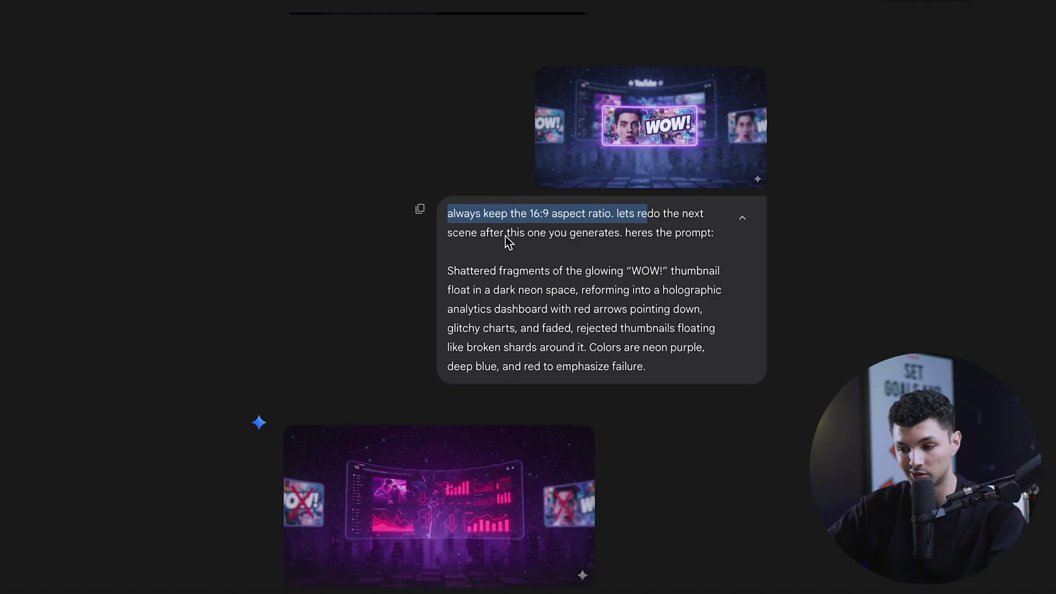
pyautogui.moveTo(452, 270); pyautogui.dragTo(660, 352)
pyautogui.scroll(-3, 660, 377)
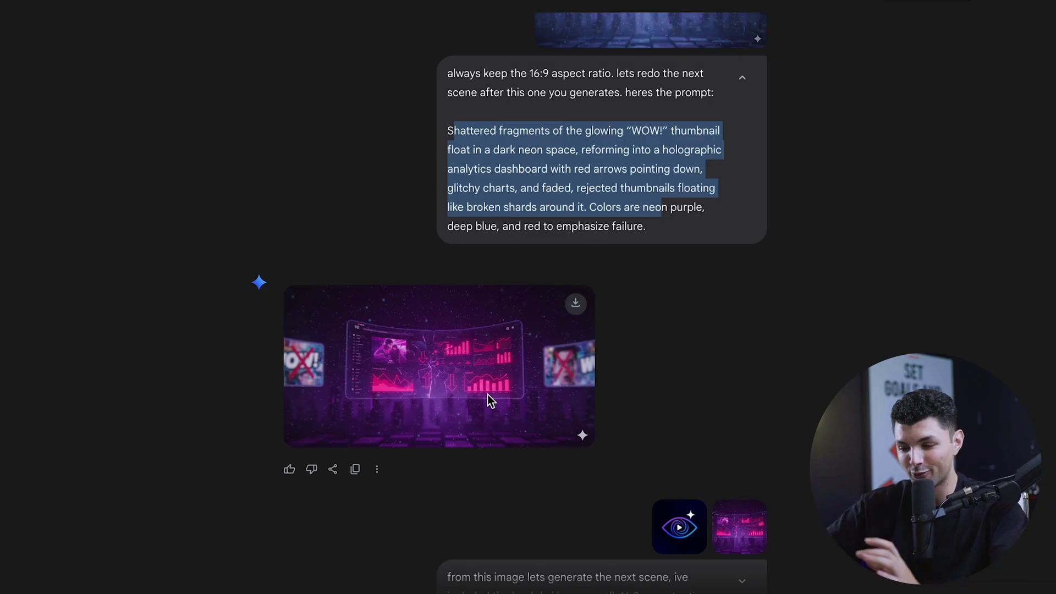
# - Switch to the billboard-city conversation and scroll through its floating thumbnails and Hookd AI interface images
pyautogui.scroll(-4, 444, 263)
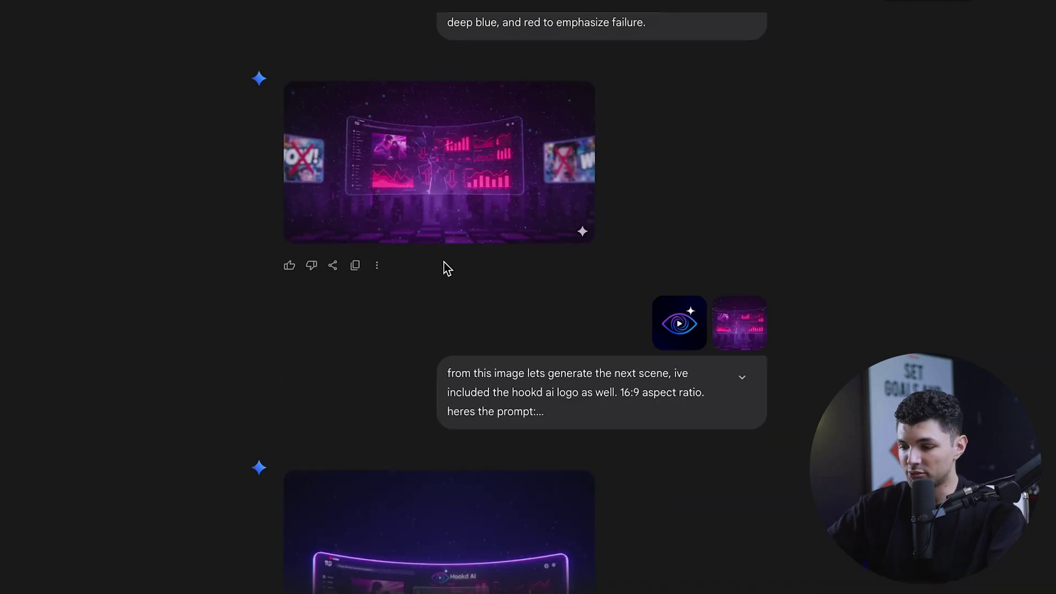
pyautogui.scroll(2, 444, 261)
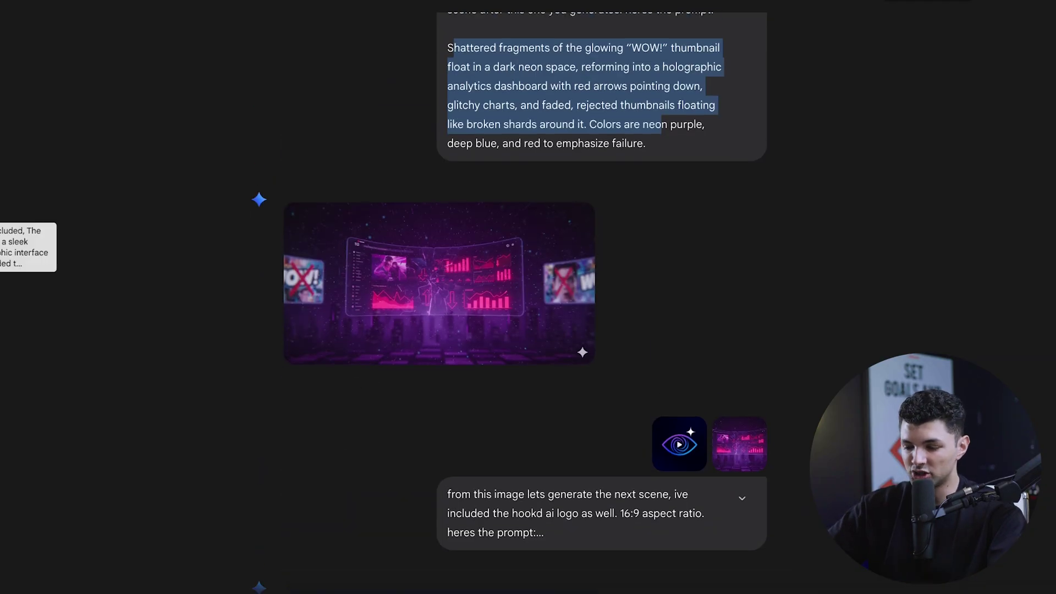
pyautogui.click(1, 247)
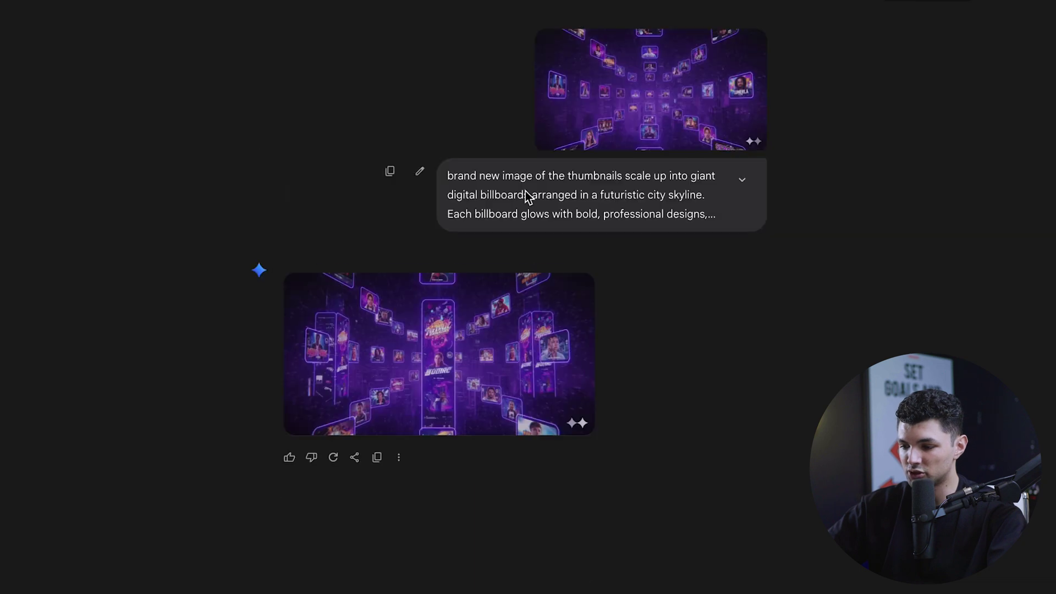
pyautogui.scroll(10, 526, 190)
pyautogui.scroll(-3, 493, 372)
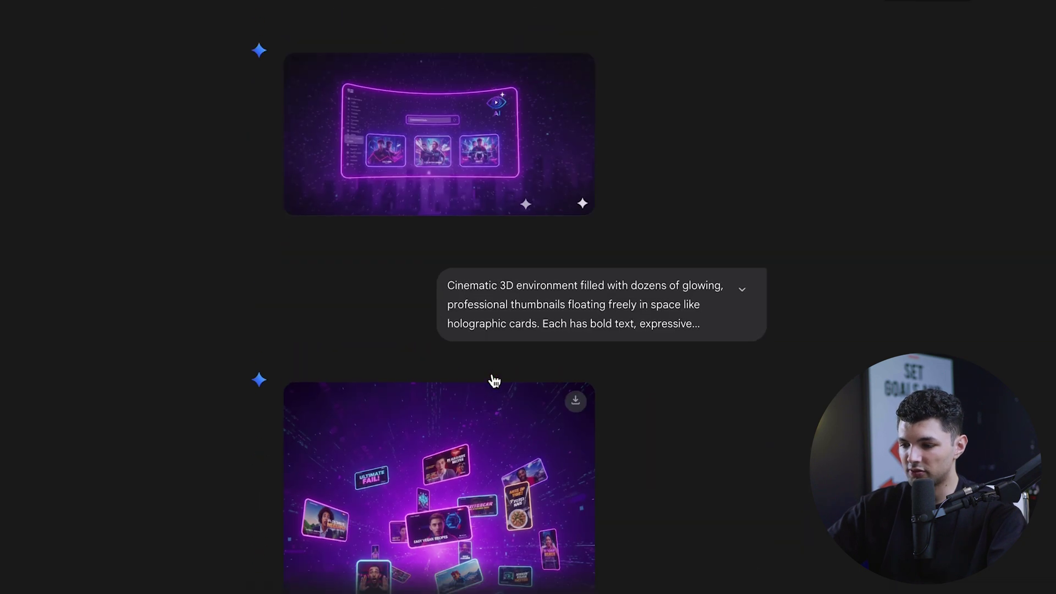
pyautogui.scroll(-10, 494, 381)
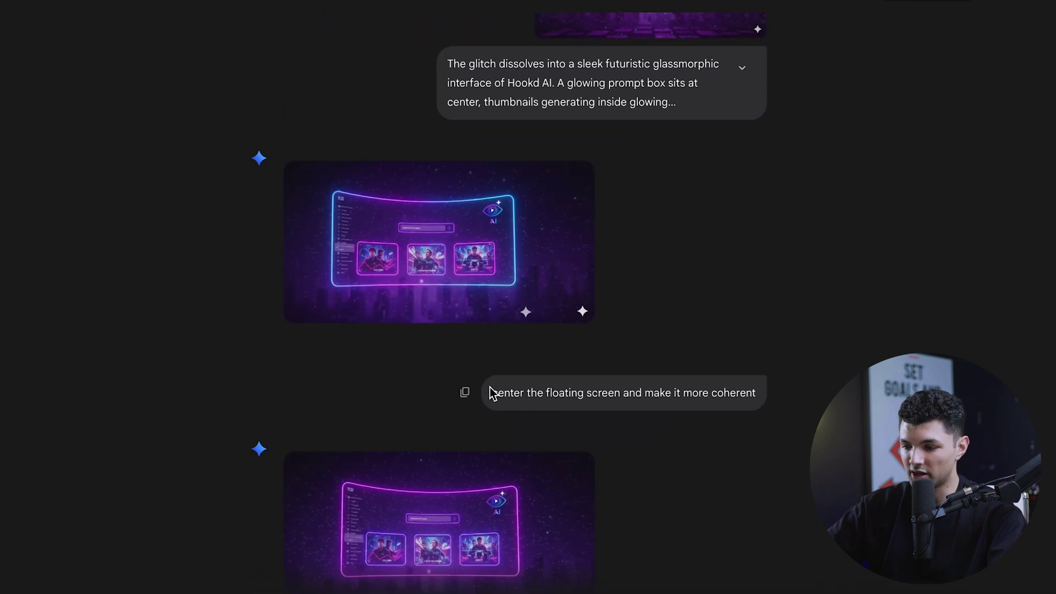
pyautogui.scroll(-2, 490, 394)
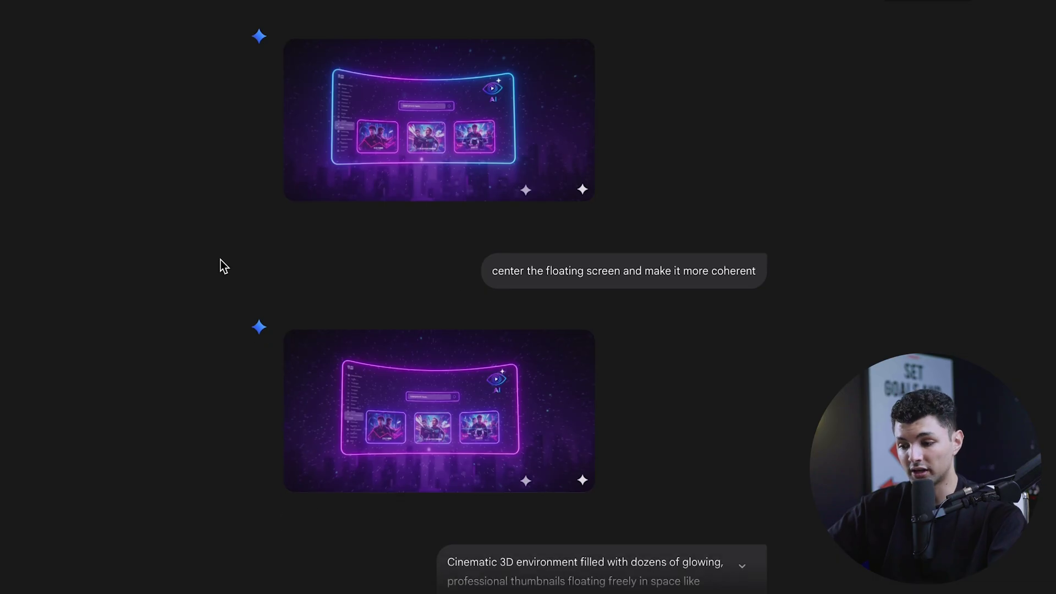
pyautogui.scroll(-2, 210, 382)
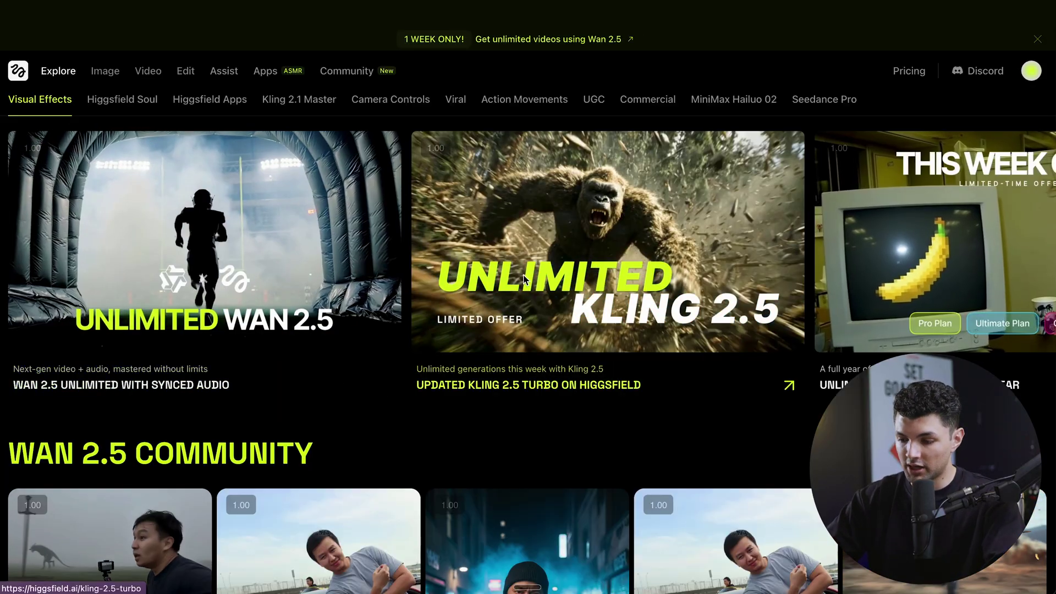
# - Browse the Explore banner carousel and scroll down to the Visual Effects presets
pyautogui.hscroll(3, 778, 278)
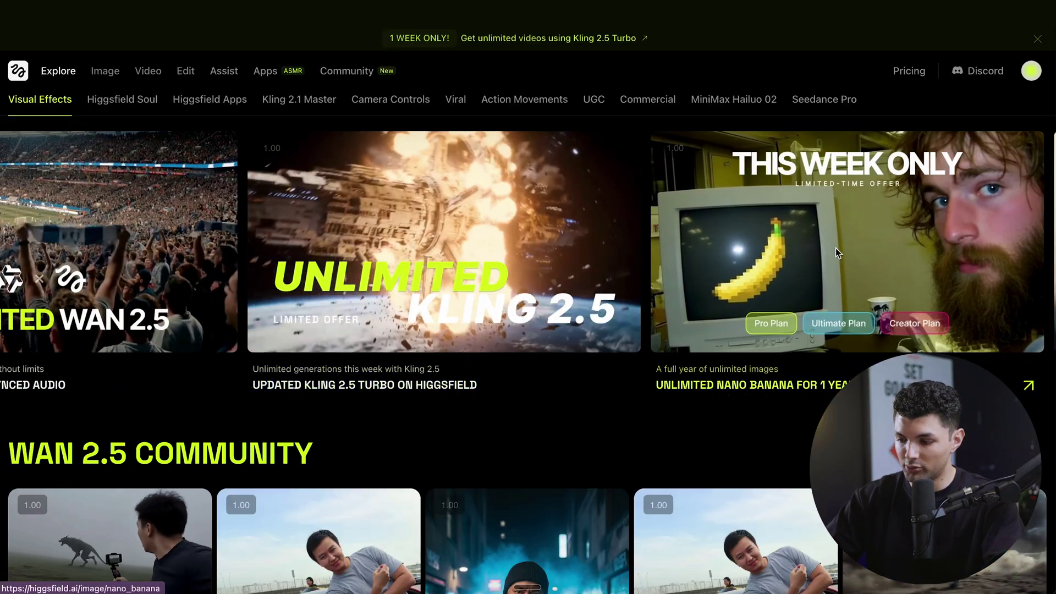
pyautogui.hscroll(-2, 714, 340)
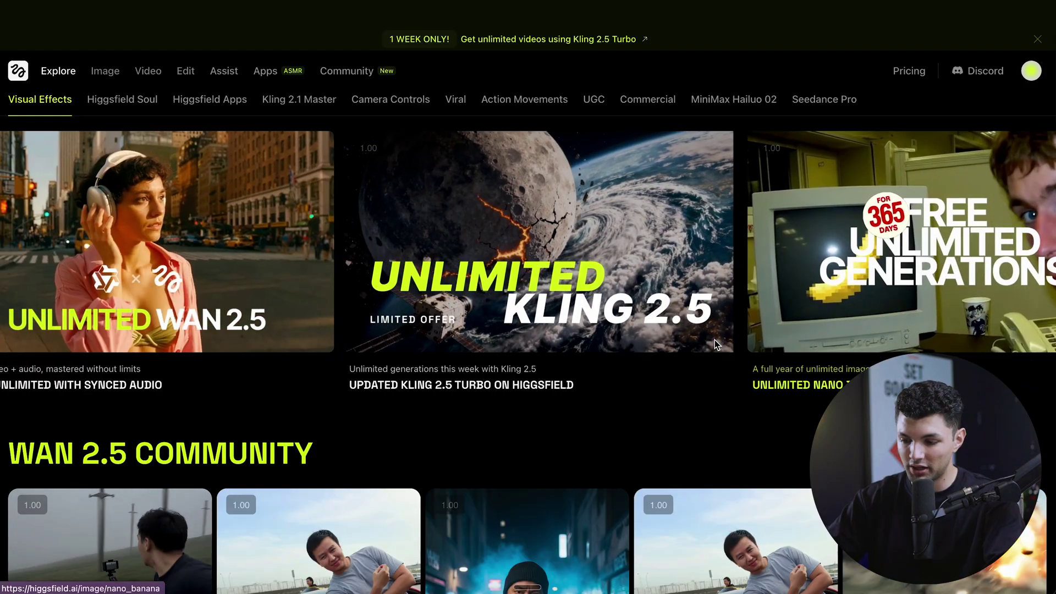
pyautogui.hscroll(7, 633, 339)
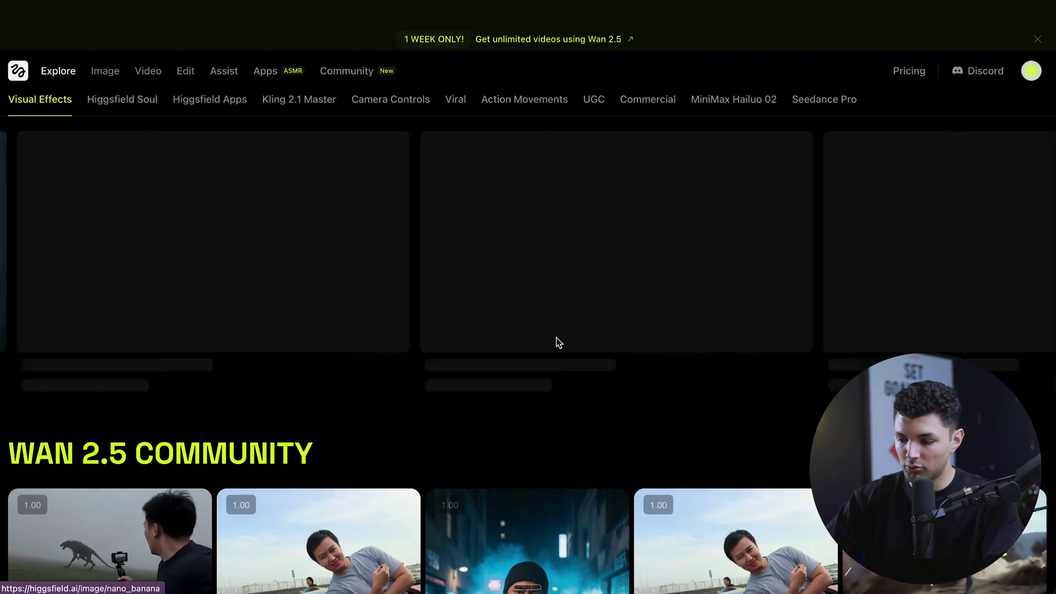
pyautogui.scroll(-6, 557, 341)
pyautogui.scroll(3, 396, 240)
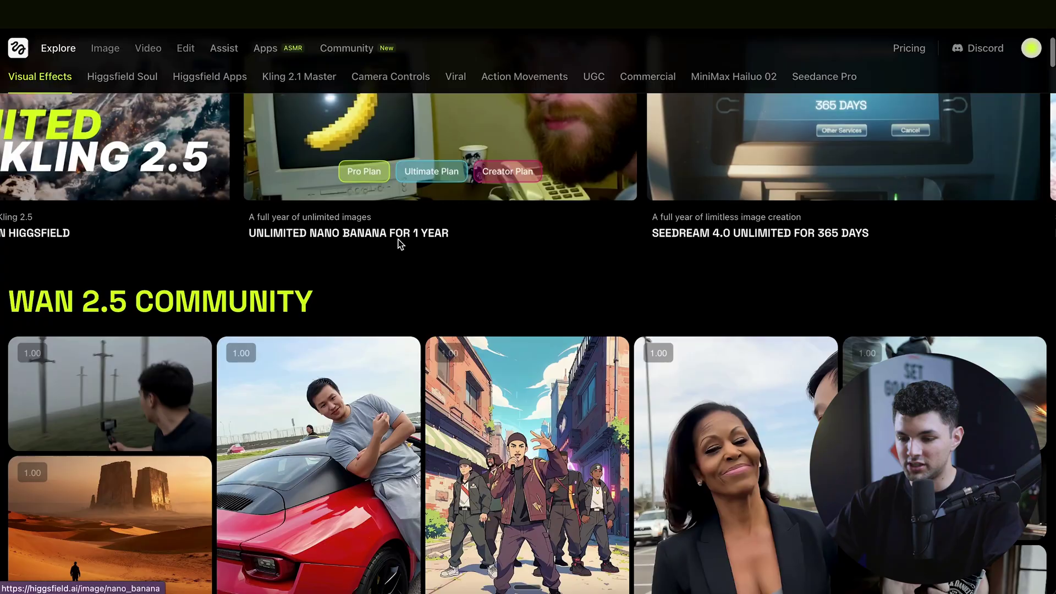
pyautogui.scroll(-10, 400, 244)
pyautogui.scroll(-4, 400, 243)
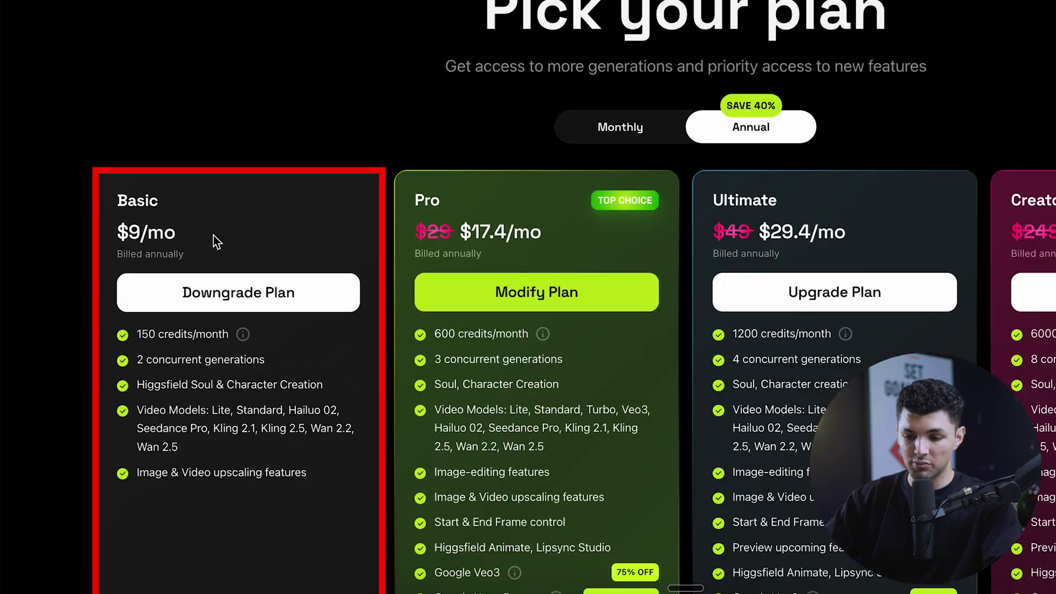
# - Compare the Basic $9/mo price with the Pro plan's 600 credits, upscaling and Start & End Frame features
pyautogui.moveTo(210, 243); pyautogui.dragTo(2, 244)
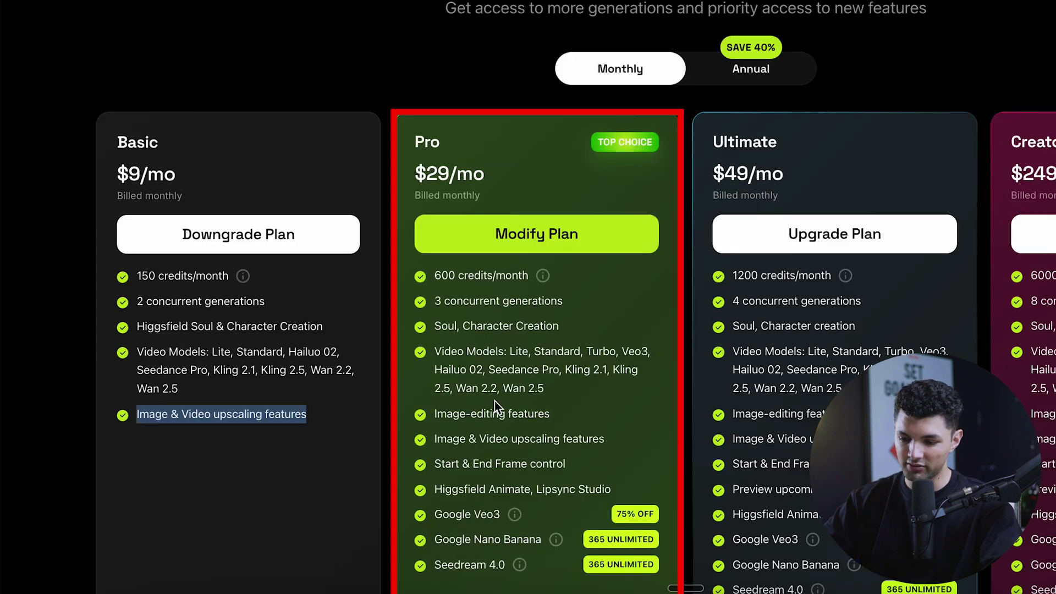
pyautogui.moveTo(436, 281); pyautogui.dragTo(509, 288)
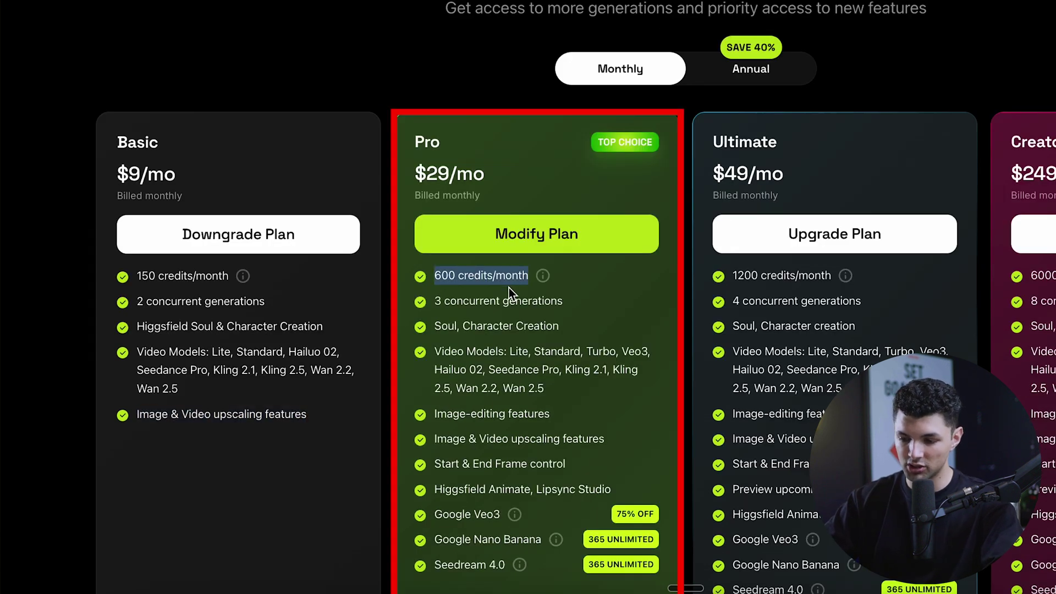
pyautogui.click(520, 303)
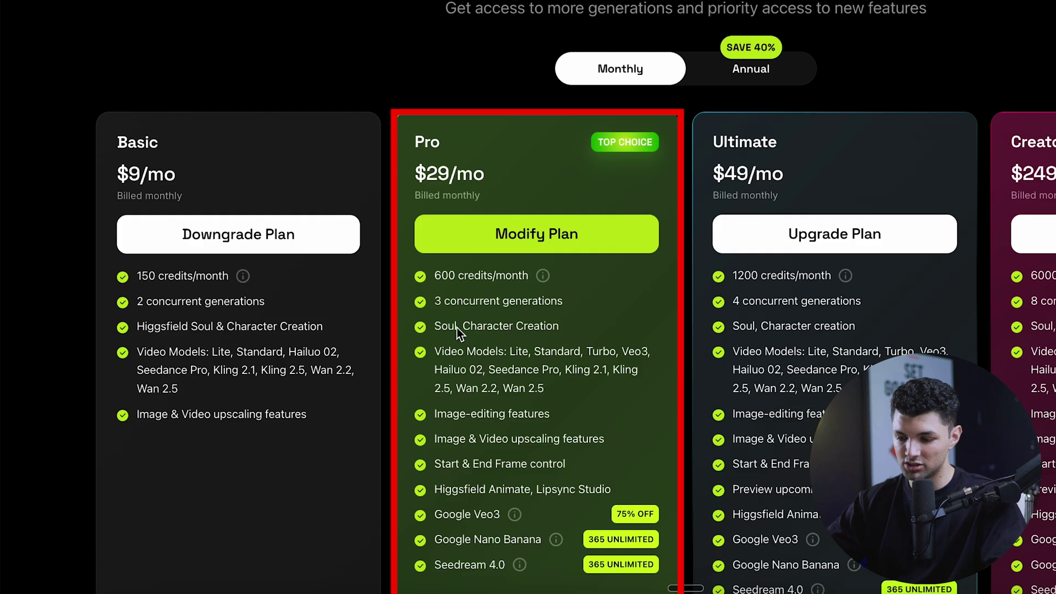
pyautogui.moveTo(435, 326); pyautogui.dragTo(563, 329)
pyautogui.moveTo(450, 355); pyautogui.dragTo(332, 414)
pyautogui.moveTo(434, 438); pyautogui.dragTo(529, 474)
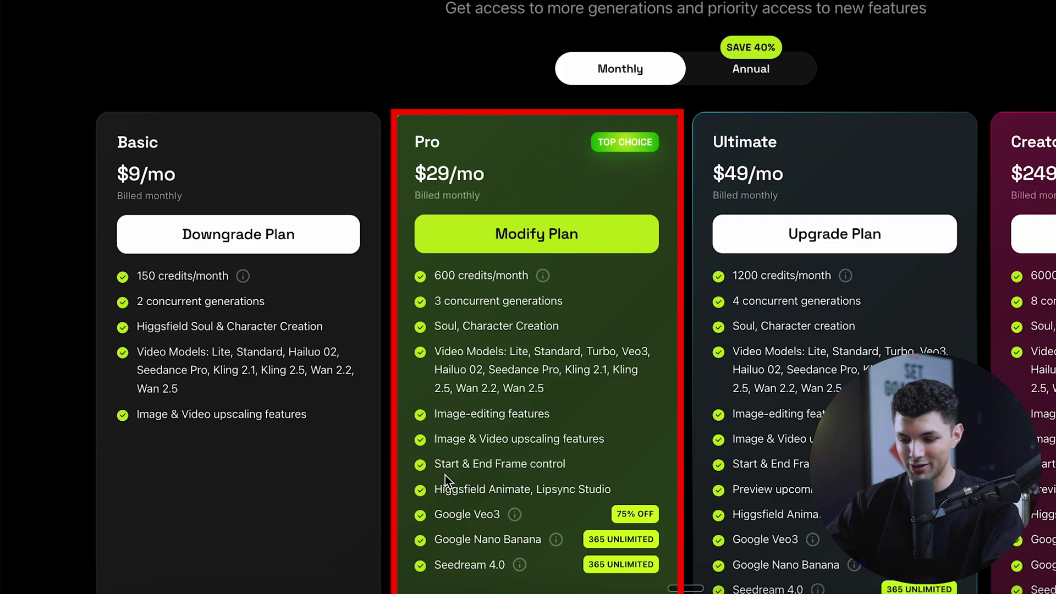
pyautogui.moveTo(436, 469); pyautogui.dragTo(589, 468)
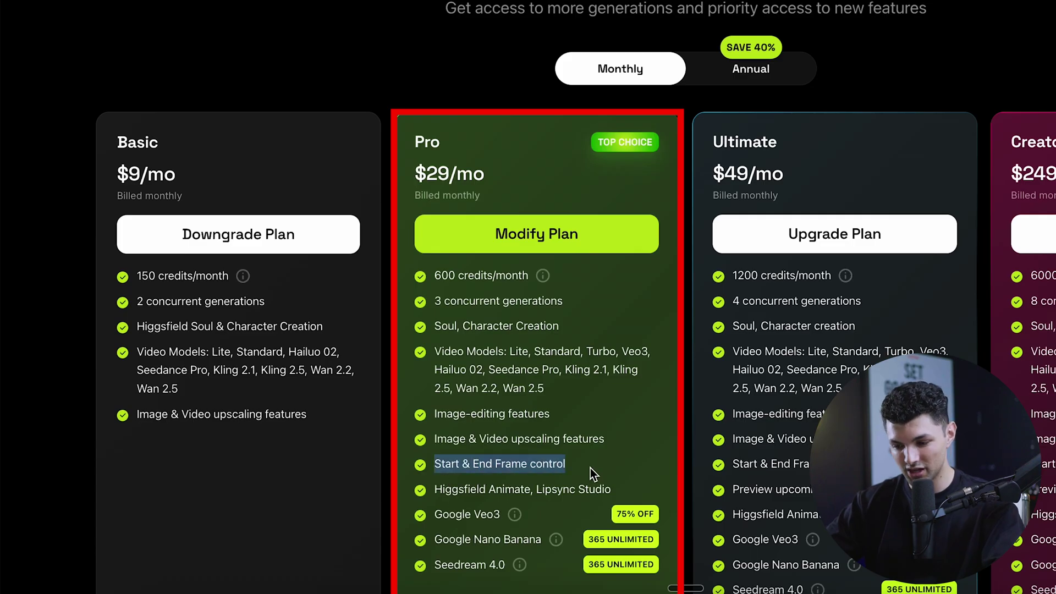
pyautogui.click(589, 468)
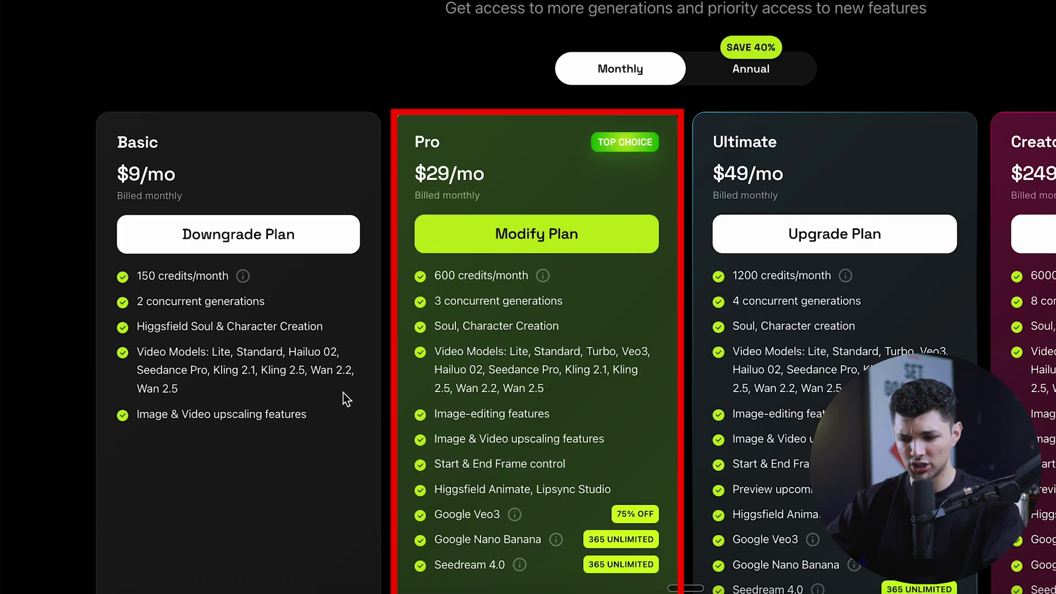
# - Check the Basic plan's video models and Pro feature list, then start a video with Minimax Hailuo 02
pyautogui.moveTo(503, 503)
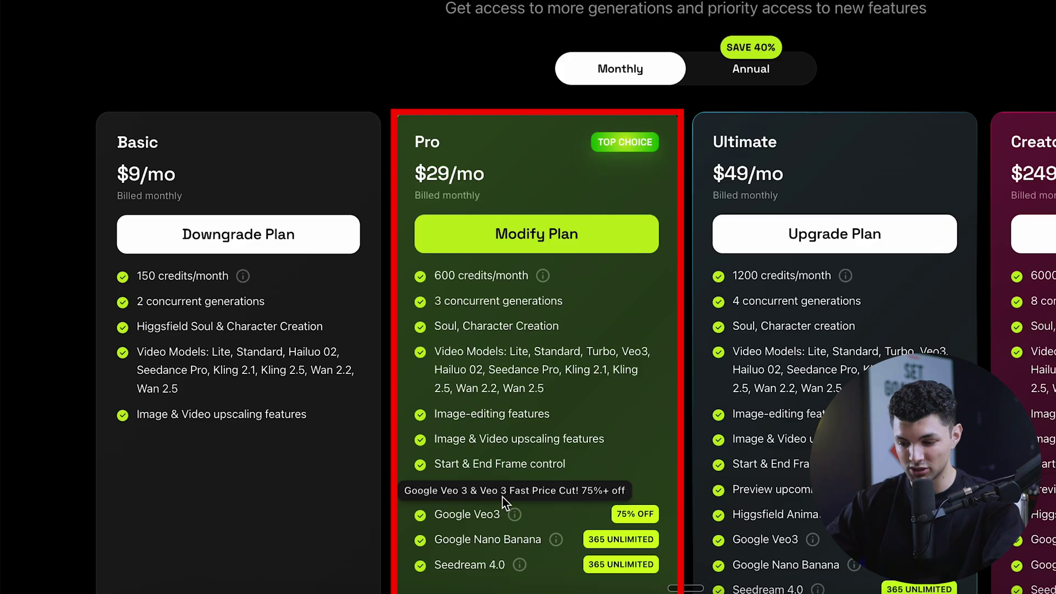
pyautogui.moveTo(322, 379); pyautogui.dragTo(368, 349)
pyautogui.click(294, 358)
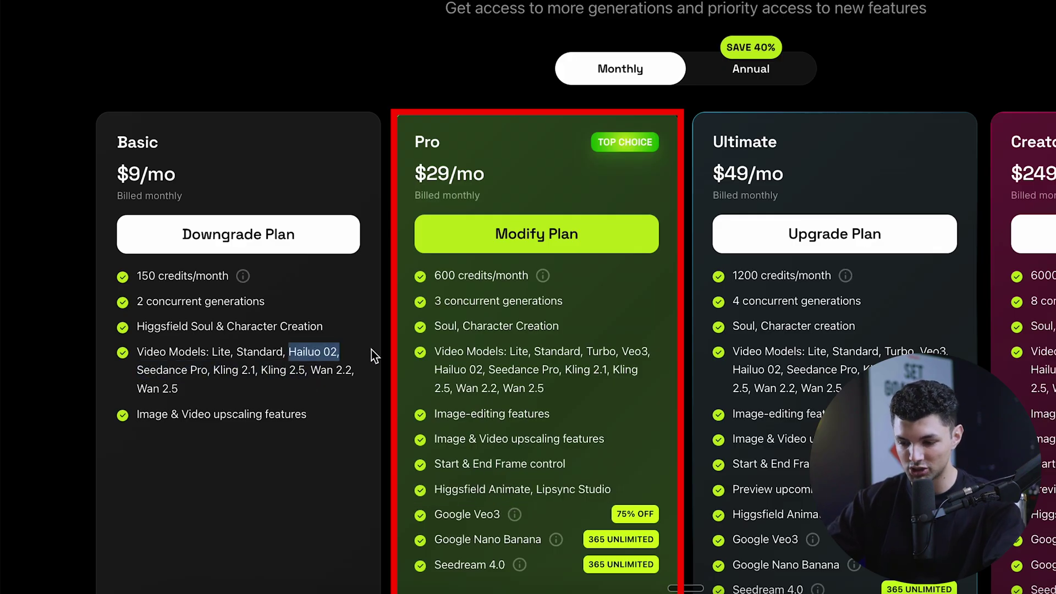
pyautogui.scroll(-1, 371, 355)
pyautogui.moveTo(512, 544); pyautogui.dragTo(429, 238)
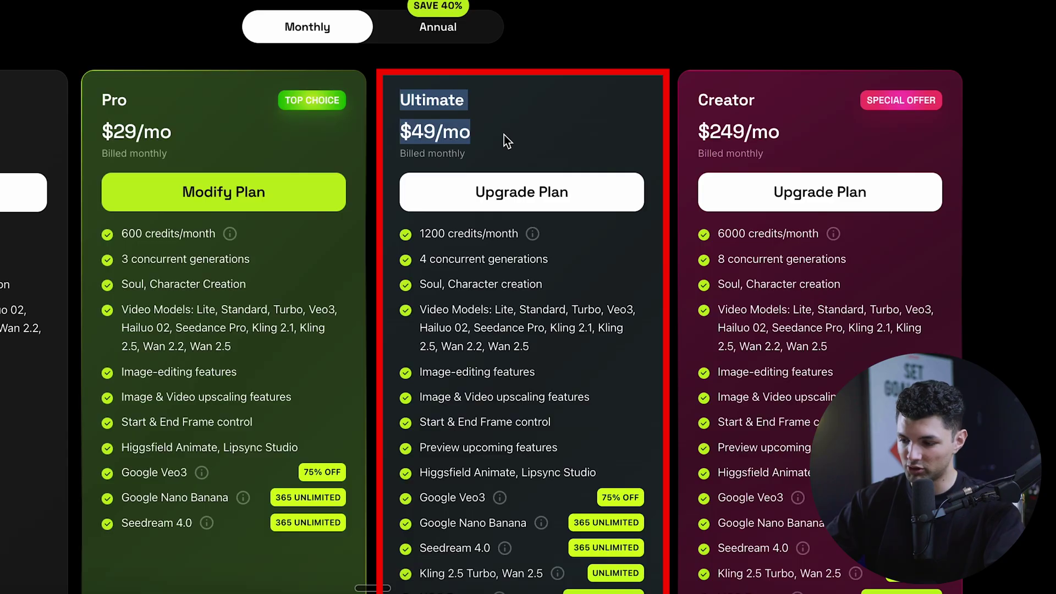
pyautogui.click(714, 105)
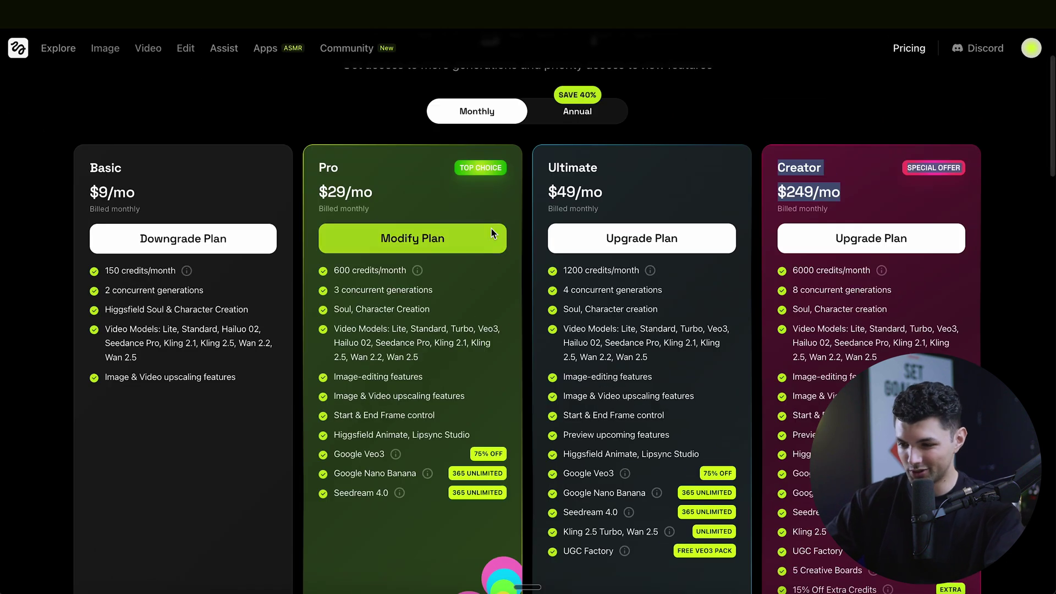
pyautogui.scroll(3, 462, 170)
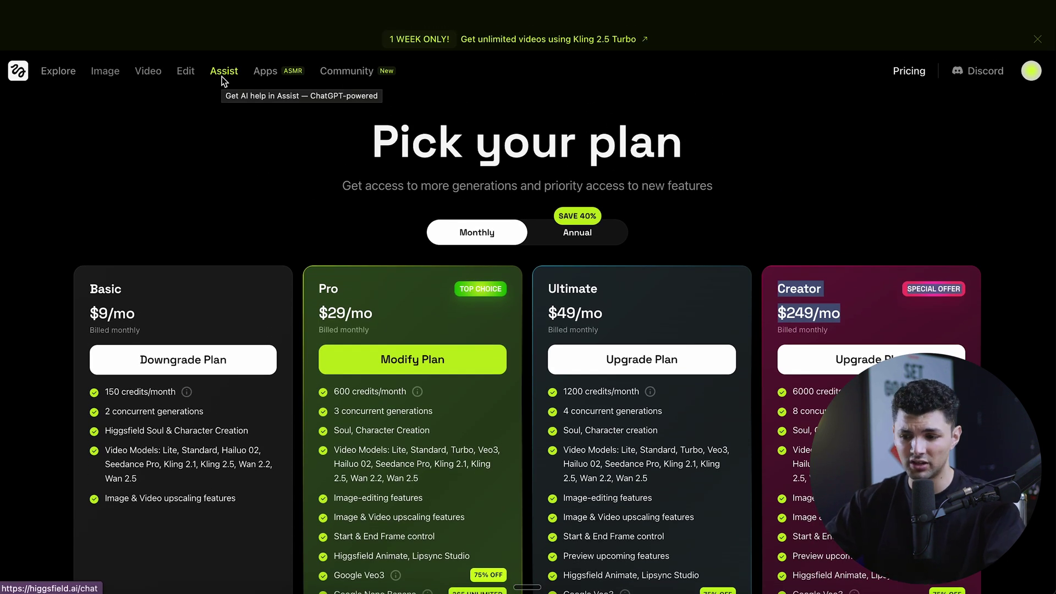
pyautogui.moveTo(186, 81)
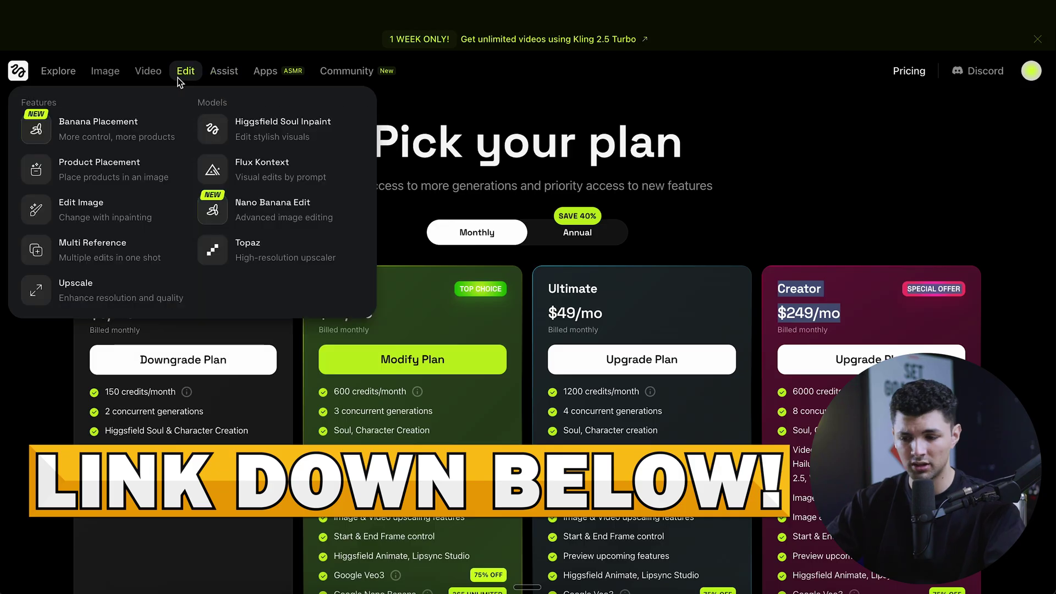
pyautogui.moveTo(150, 76)
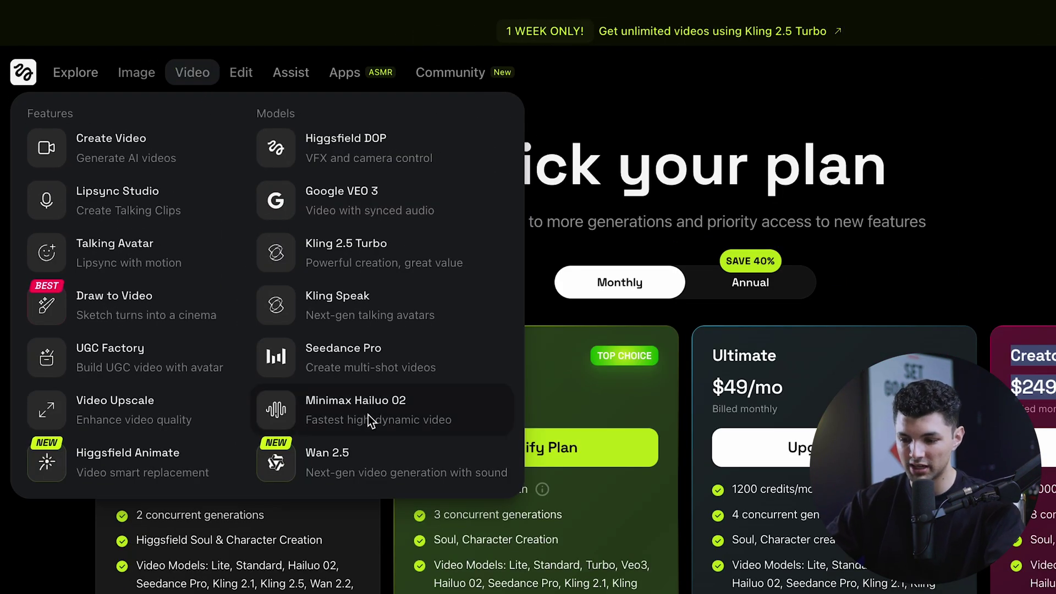
pyautogui.click(392, 407)
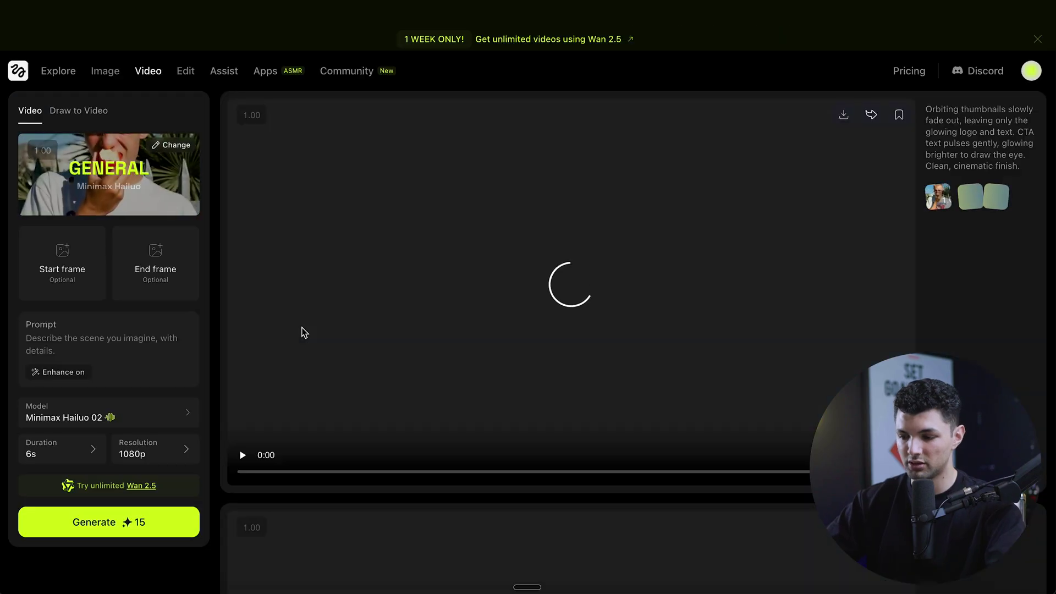
# - Set the YouTube homepage image as start frame and the WOW thumbnail close-up as end frame
pyautogui.scroll(-3, 306, 294)
pyautogui.scroll(-4, 307, 294)
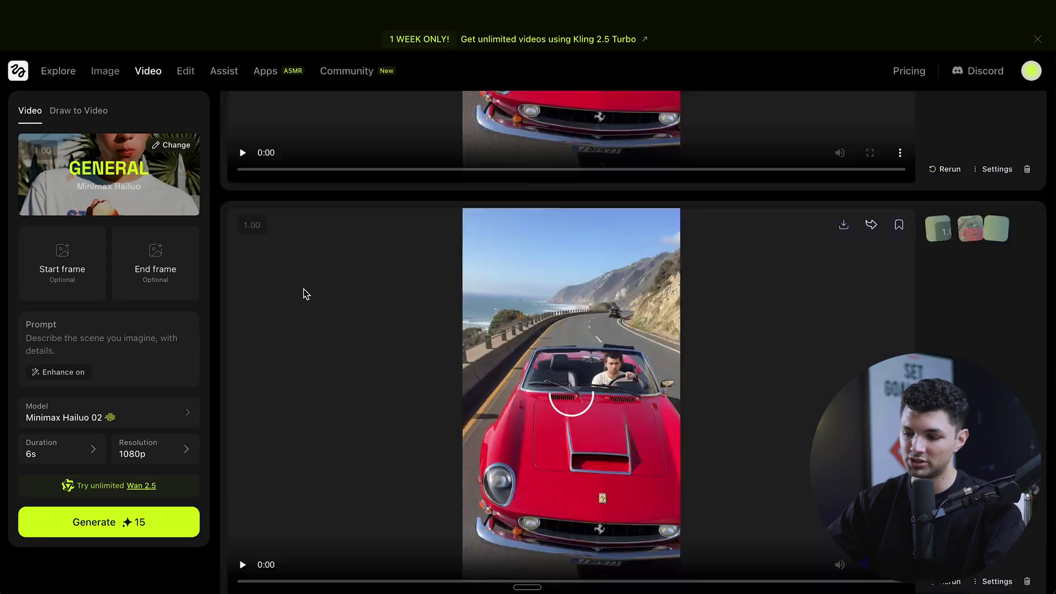
pyautogui.scroll(2, 307, 294)
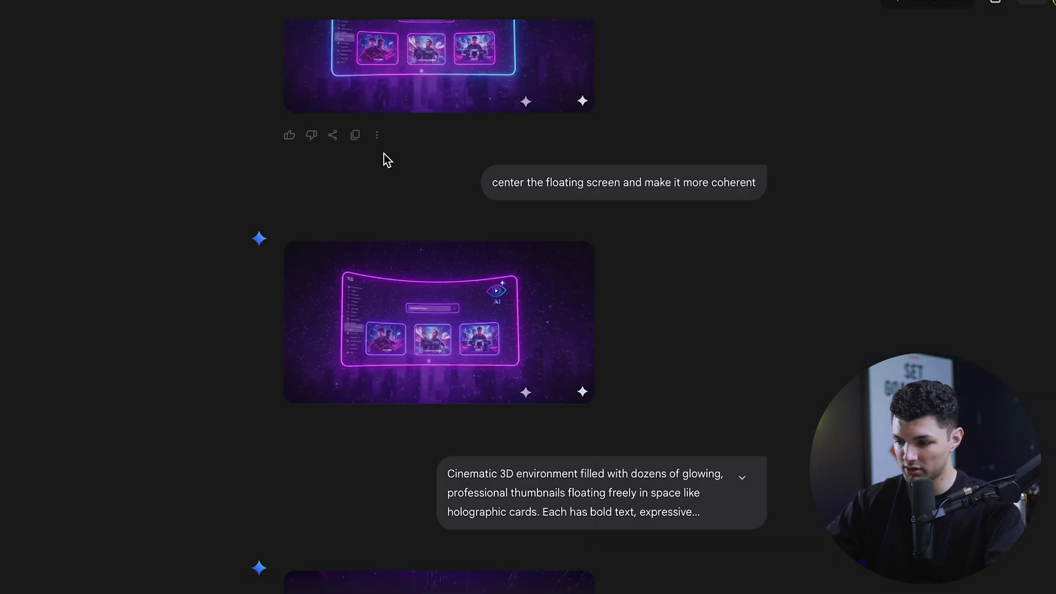
pyautogui.scroll(-10, 390, 264)
pyautogui.scroll(-2, 381, 572)
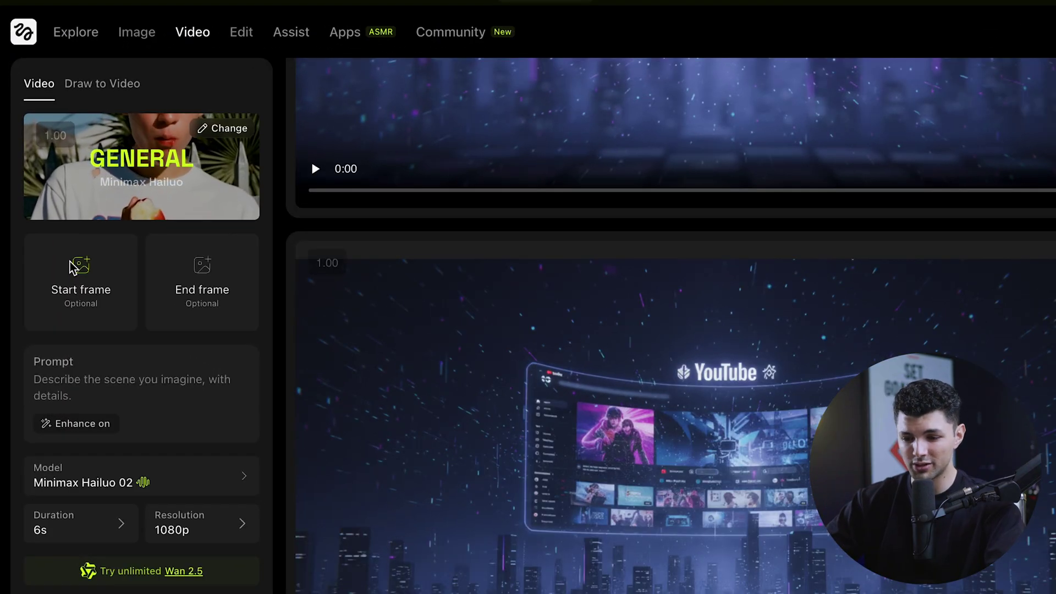
pyautogui.click(71, 278)
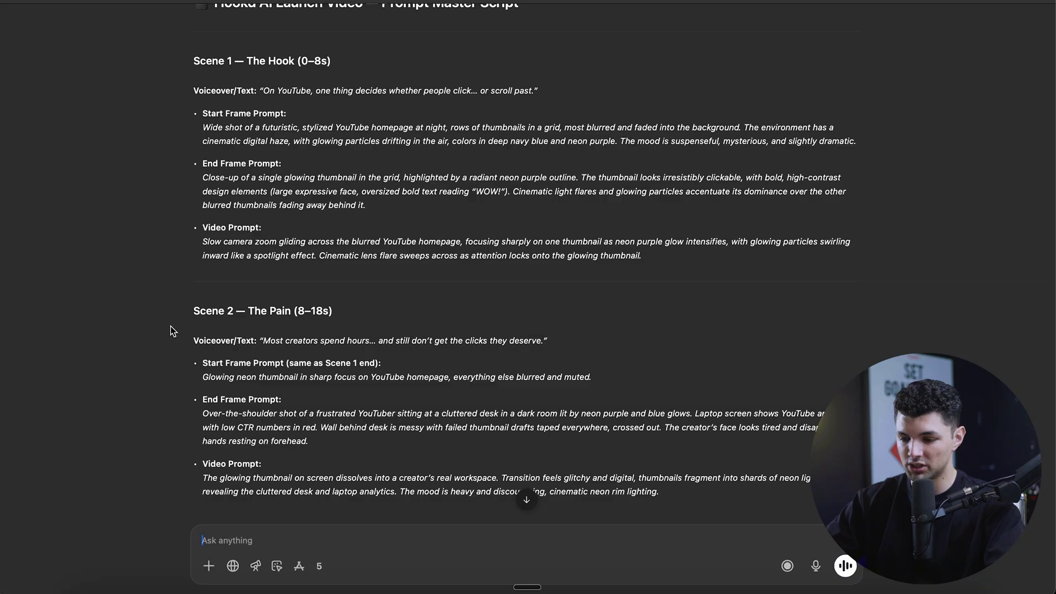
# - Copy the Scene 1 Video Prompt from ChatGPT and paste it into the Prompt box
pyautogui.scroll(-3, 220, 214)
pyautogui.scroll(3, 220, 214)
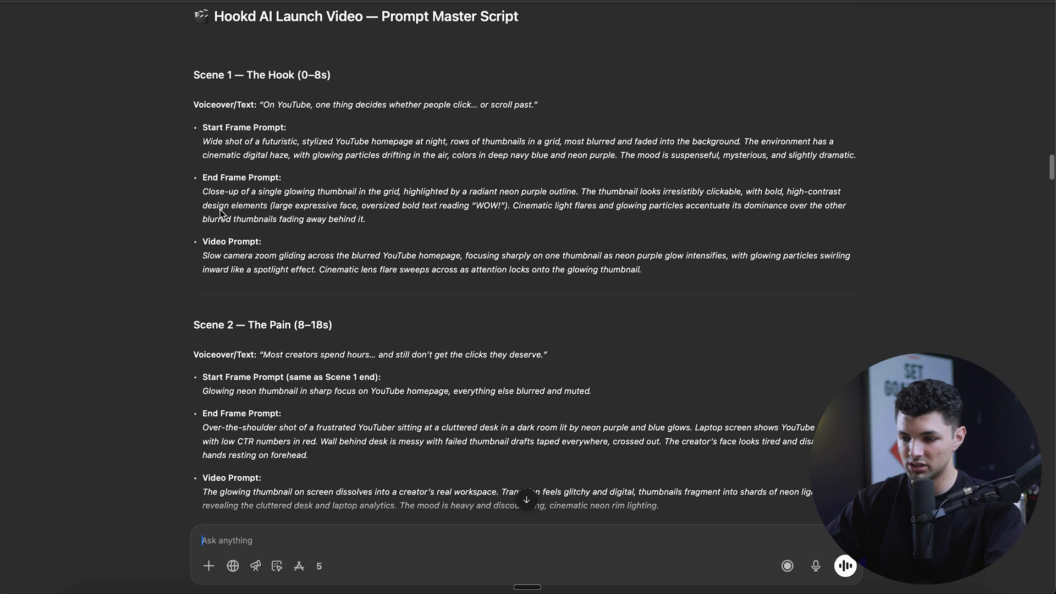
pyautogui.moveTo(203, 255); pyautogui.dragTo(677, 273)
pyautogui.hotkey('ctrl', 'c')
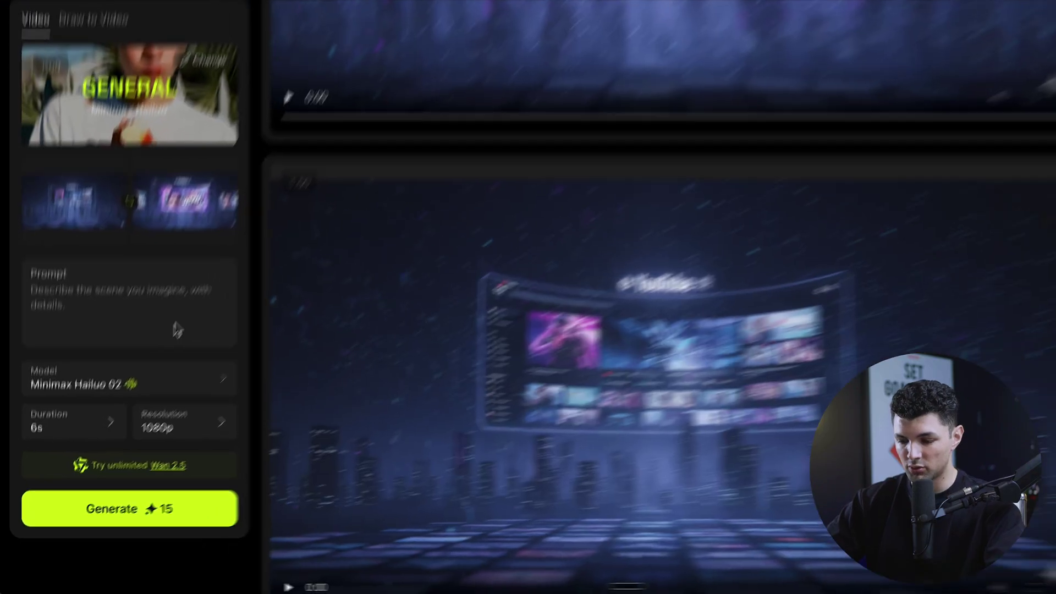
pyautogui.click(174, 325)
pyautogui.hotkey('ctrl', 'v')
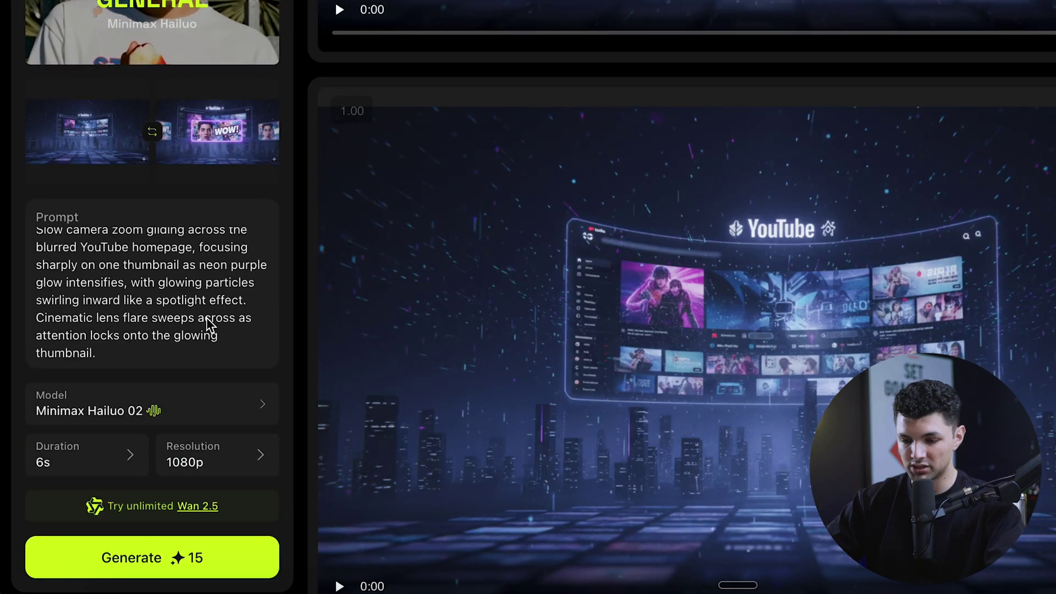
pyautogui.scroll(1, 208, 324)
pyautogui.scroll(-1, 206, 318)
pyautogui.scroll(-2, 637, 408)
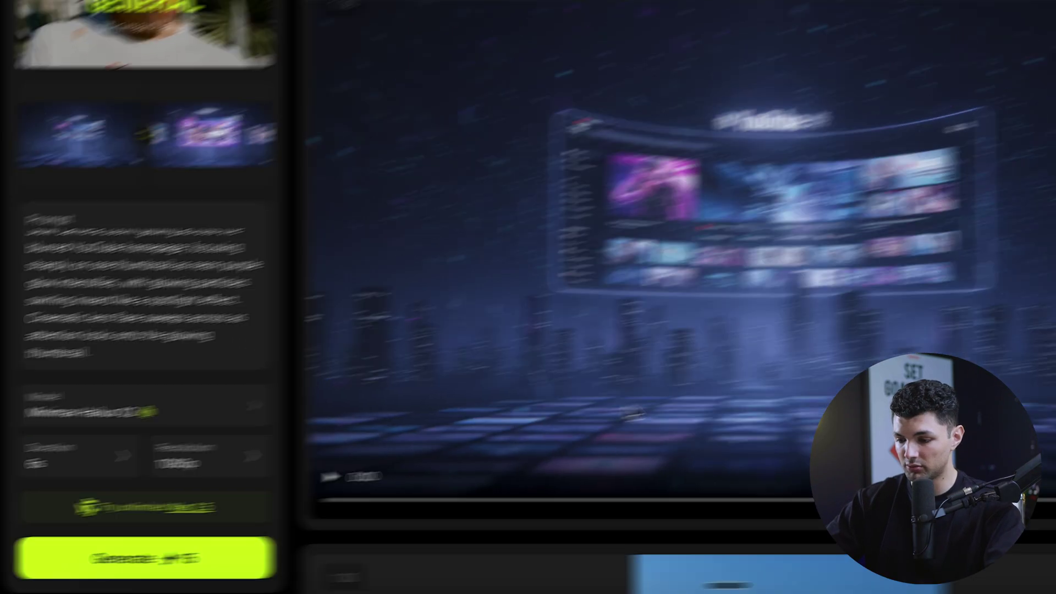
# - Replay the finished Scene 1 clip zooming onto the WOW thumbnail
pyautogui.scroll(-10, 634, 414)
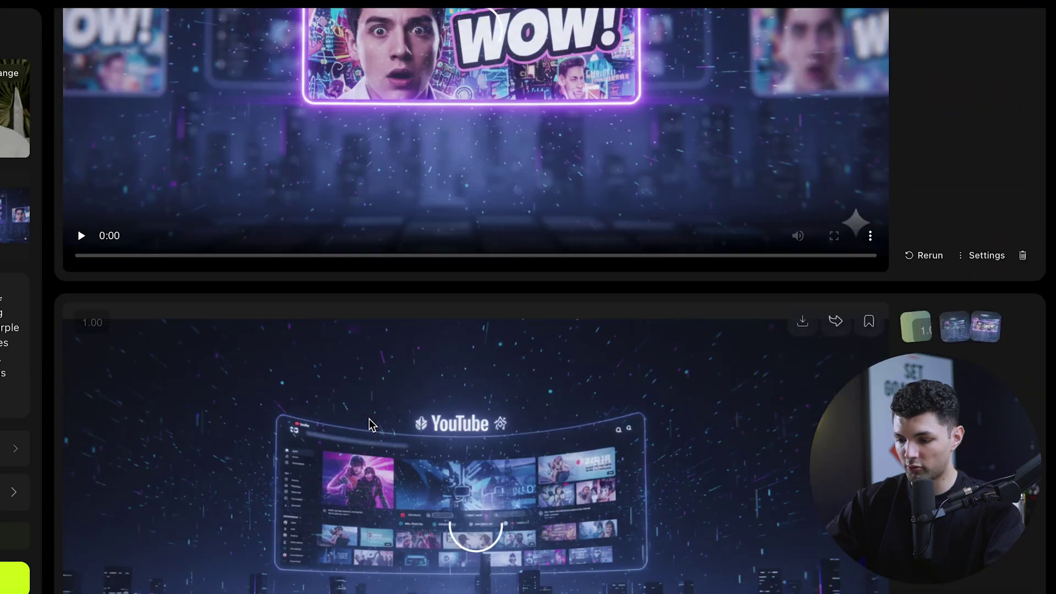
pyautogui.scroll(-3, 368, 424)
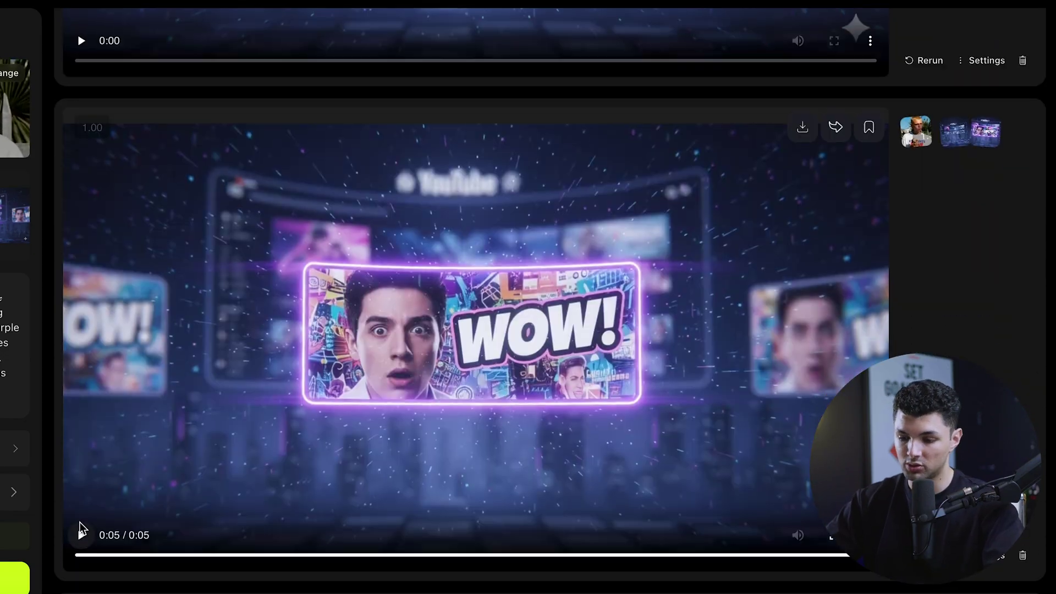
pyautogui.click(80, 532)
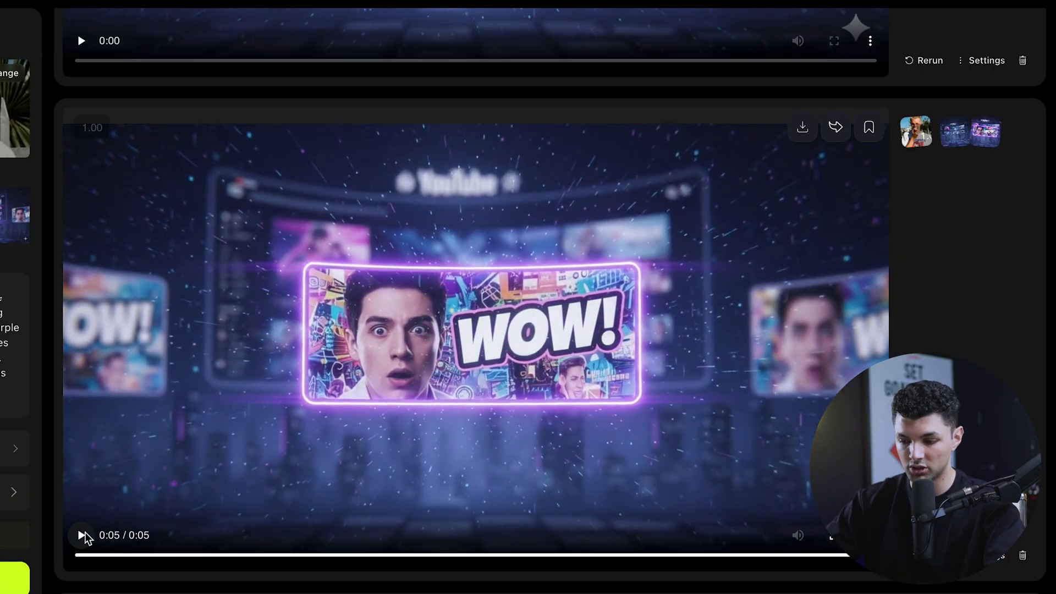
pyautogui.scroll(-3, 253, 329)
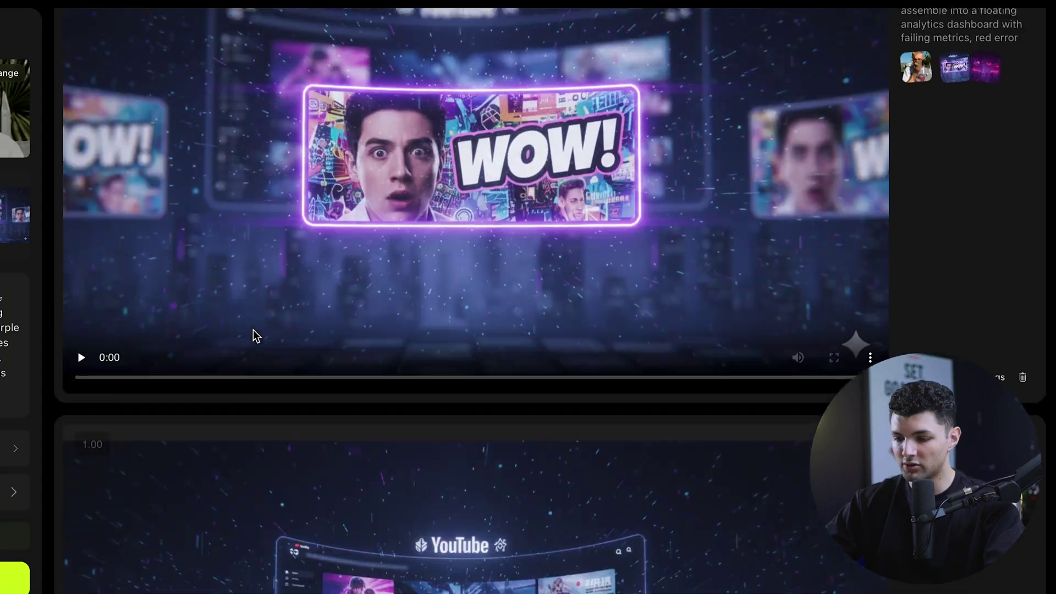
pyautogui.scroll(1, 311, 253)
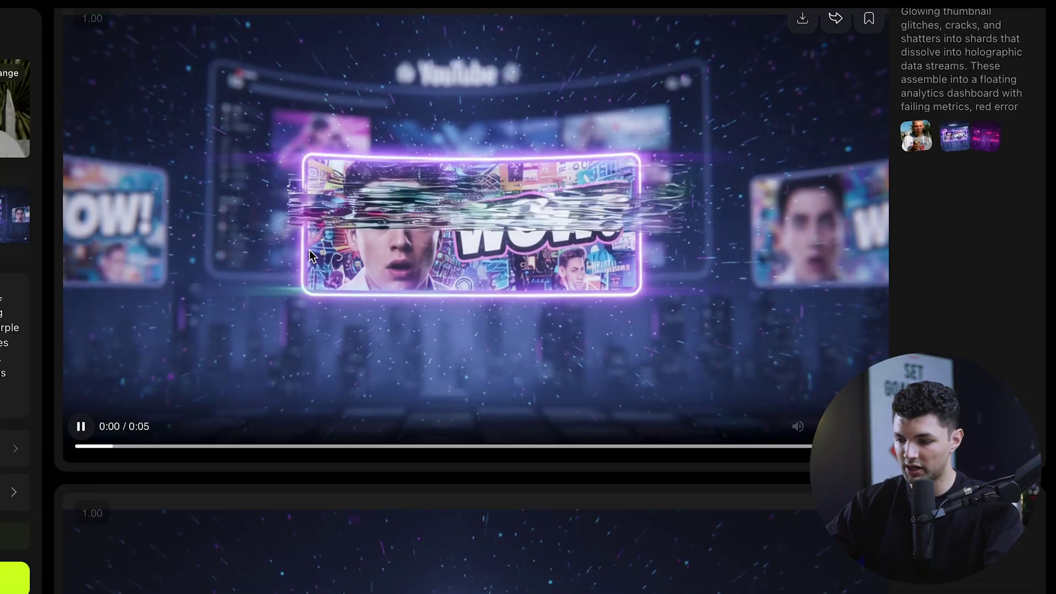
pyautogui.scroll(-5, 505, 398)
pyautogui.scroll(-3, 507, 407)
pyautogui.scroll(3, 500, 363)
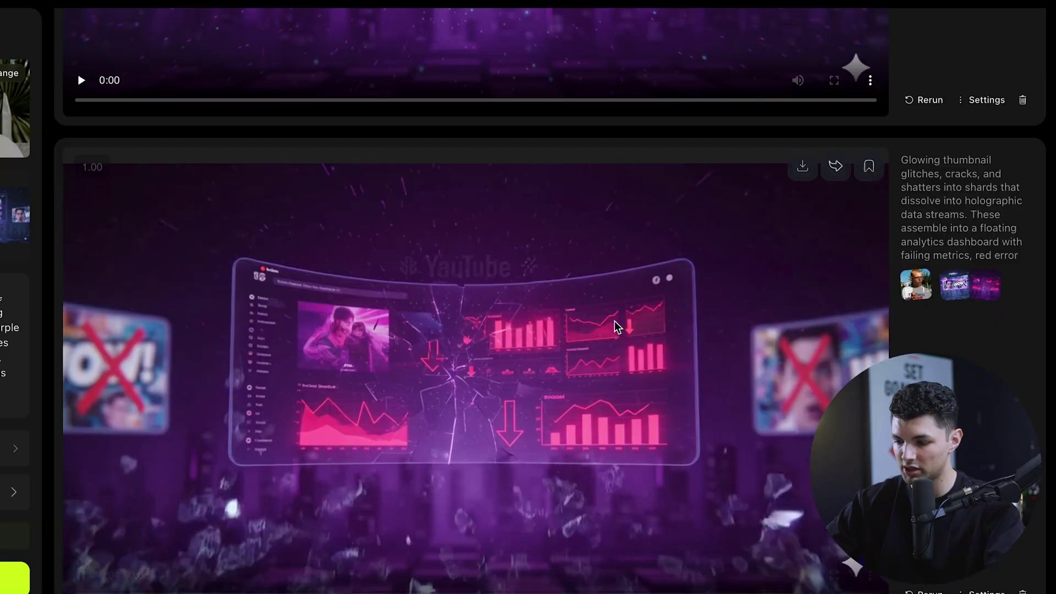
pyautogui.scroll(-1, 341, 471)
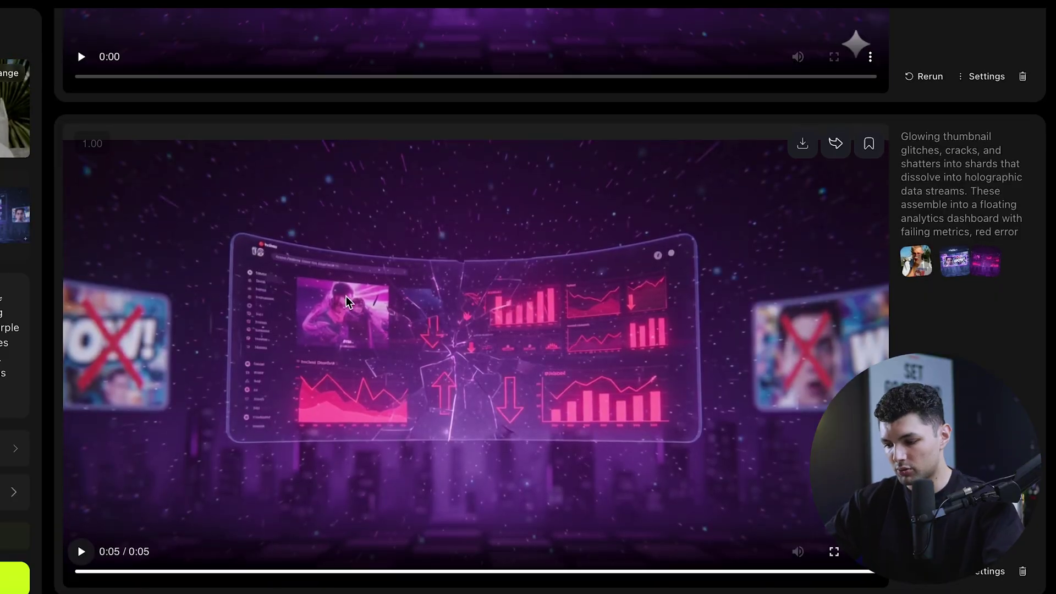
pyautogui.scroll(8, 346, 302)
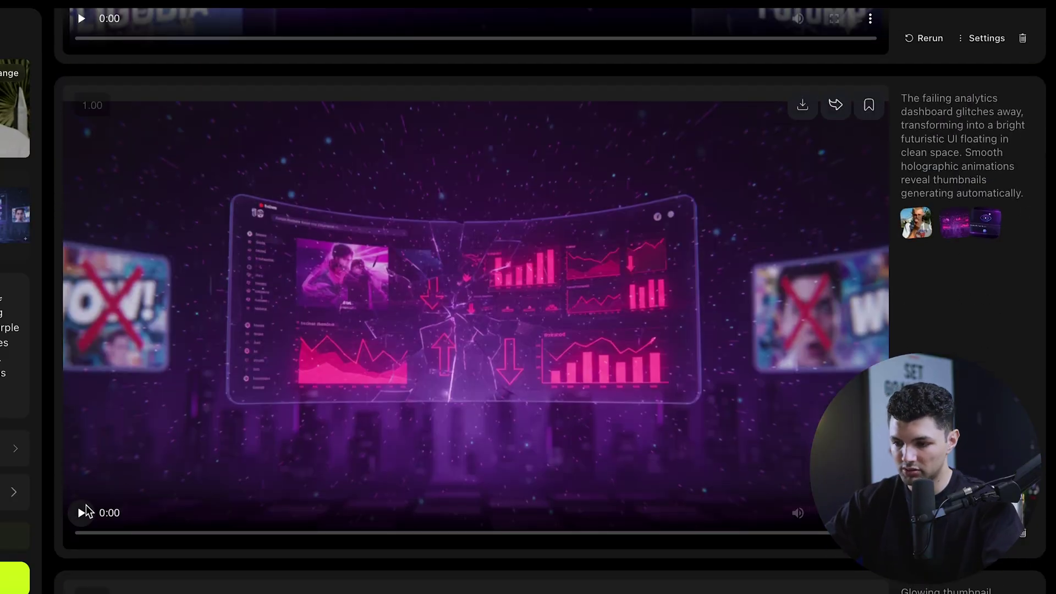
# - Play the glitching analytics dashboard clip that leads into the Generate Thumbnail scene
pyautogui.click(81, 512)
pyautogui.scroll(5, 82, 506)
pyautogui.scroll(-5, 526, 344)
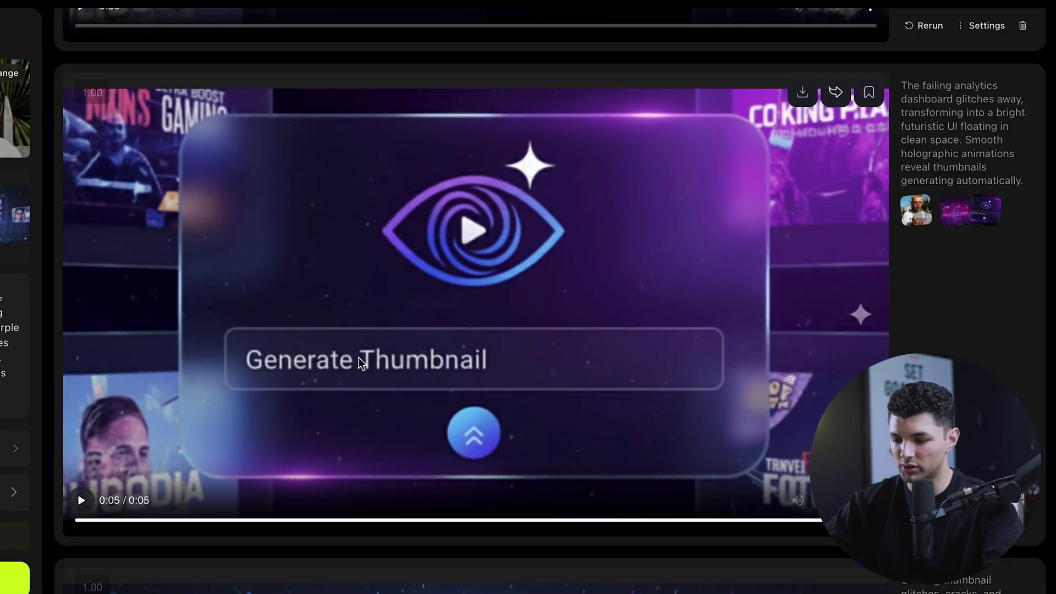
pyautogui.scroll(1, 446, 356)
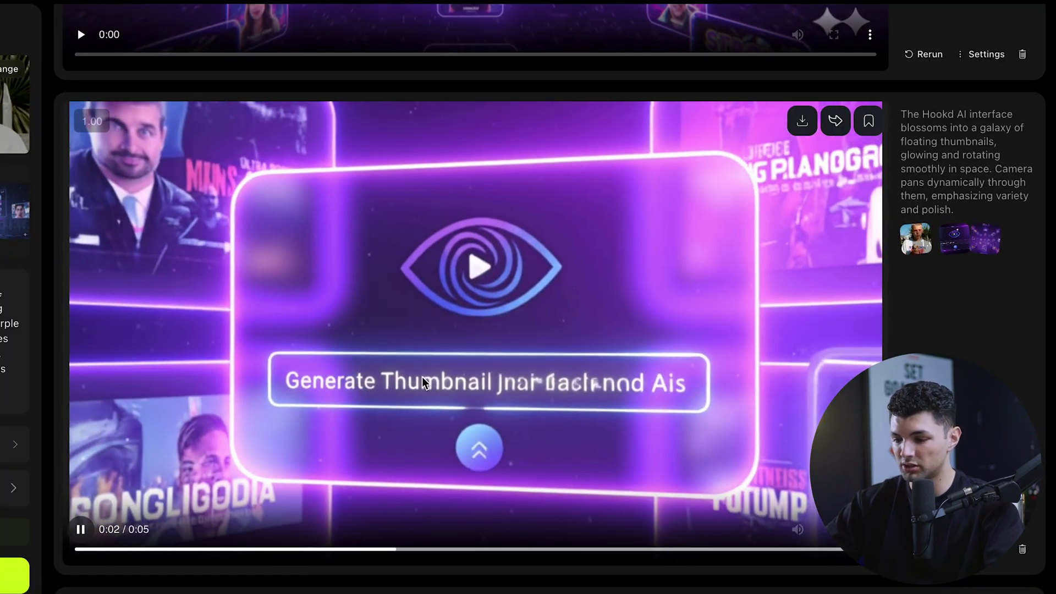
pyautogui.scroll(5, 423, 379)
# - Replay the floating thumbnail galaxy clip
pyautogui.scroll(4, 421, 378)
pyautogui.scroll(-2, 422, 377)
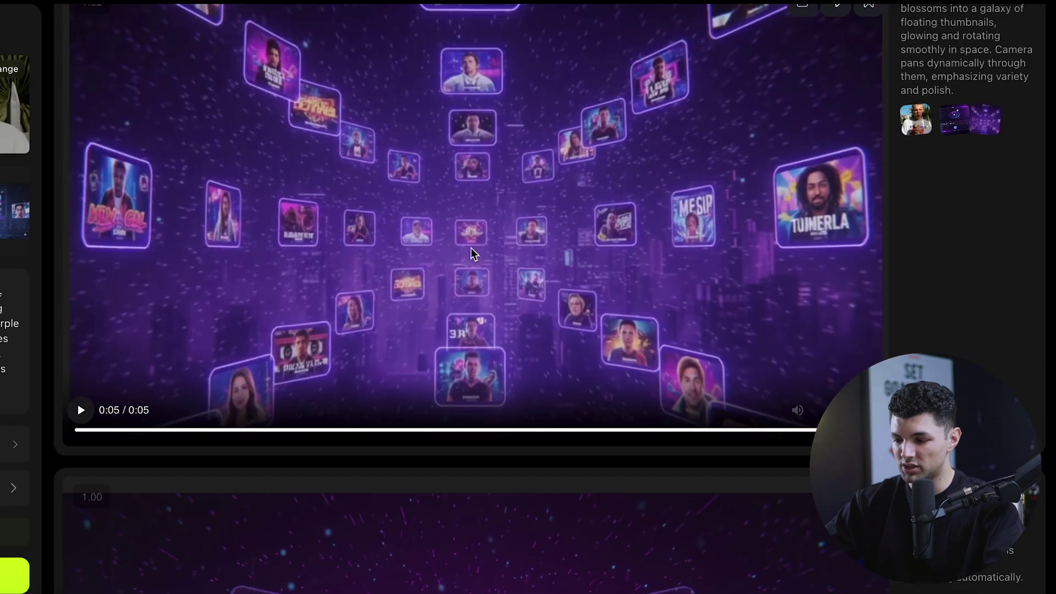
pyautogui.scroll(1, 462, 250)
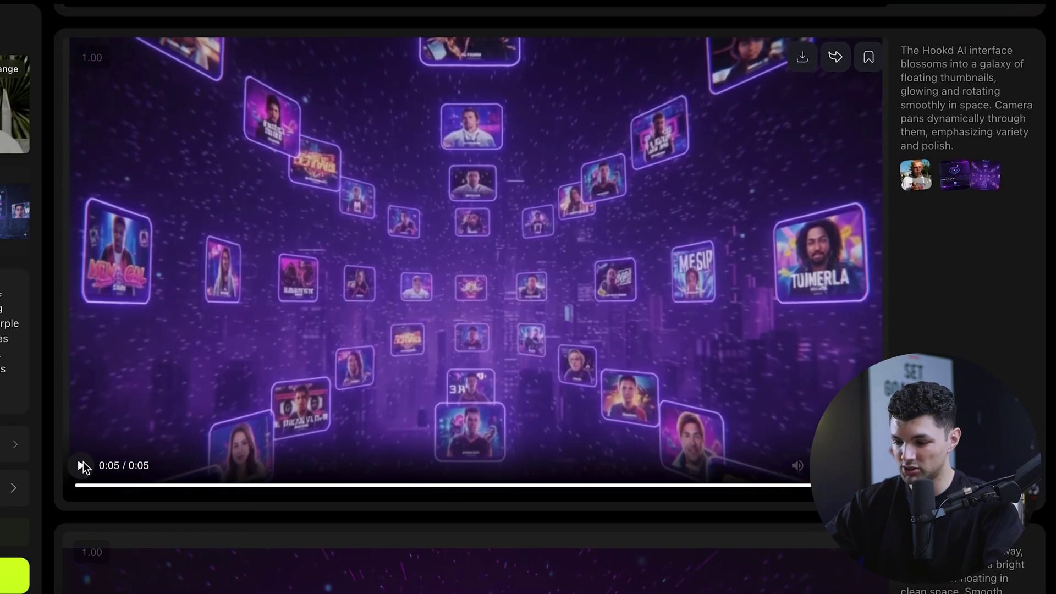
pyautogui.click(82, 464)
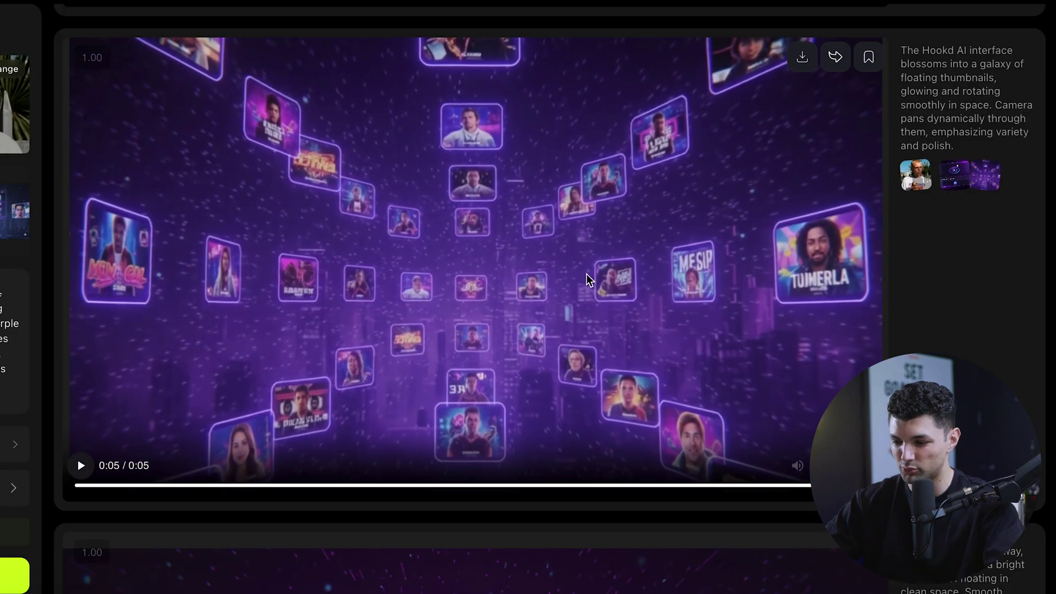
pyautogui.scroll(1, 407, 228)
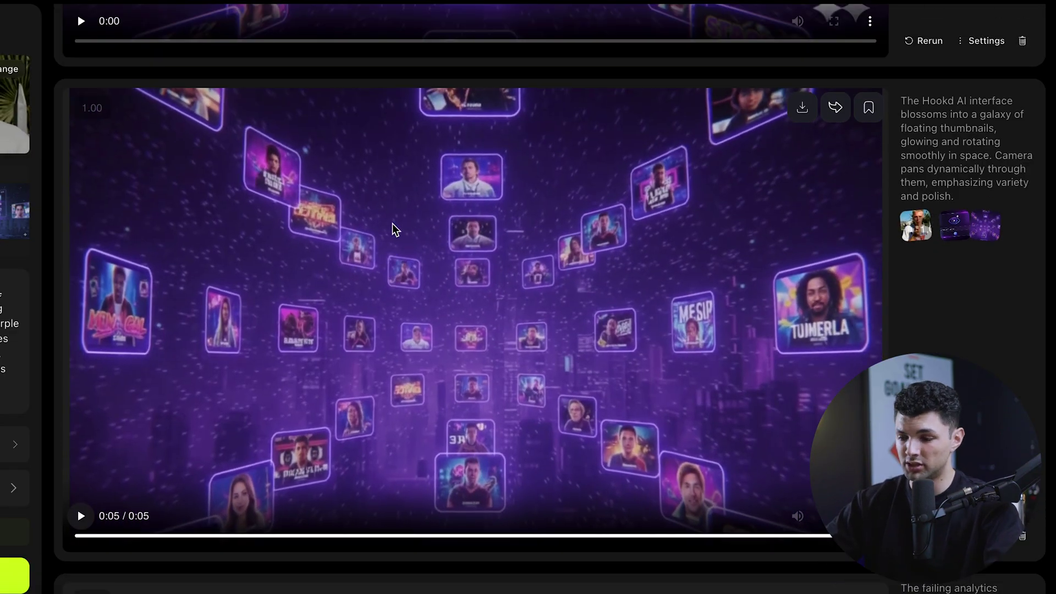
pyautogui.scroll(-10, 407, 229)
pyautogui.scroll(2, 407, 228)
# - Play the thumbnails-dissolving logo reveal, then scroll up to the closing eye-logo CTA clip
pyautogui.click(82, 521)
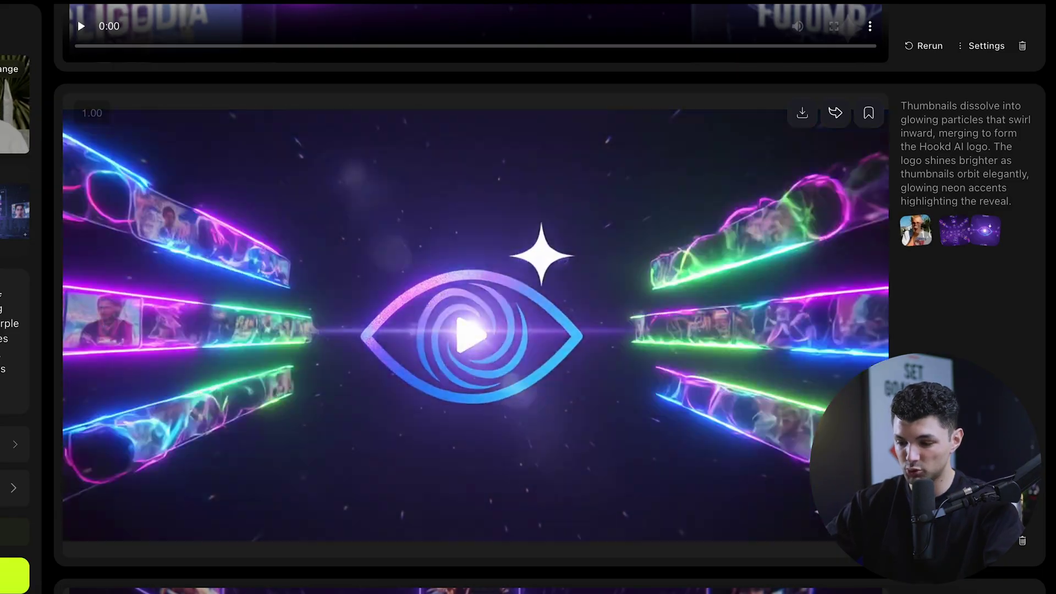
pyautogui.scroll(1, 502, 246)
pyautogui.scroll(8, 500, 241)
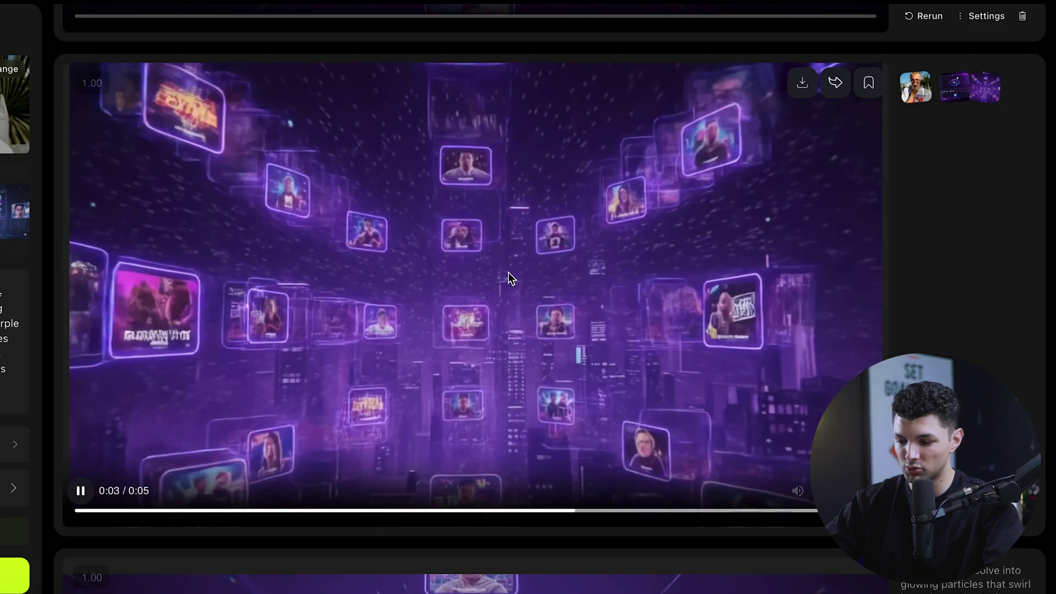
pyautogui.scroll(8, 508, 272)
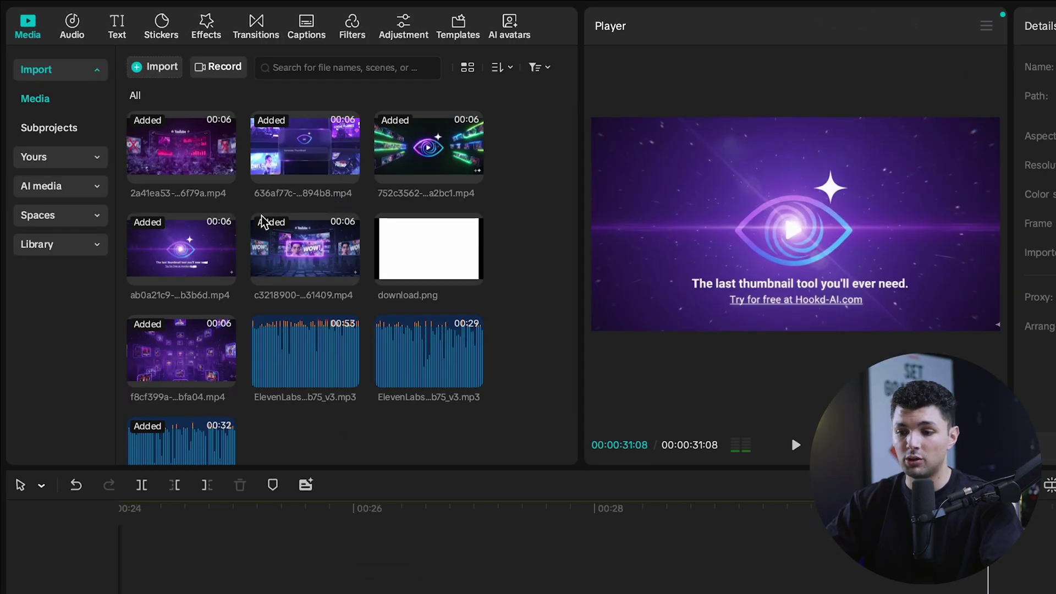
# - Multi-select the five Higgsfield clips, including the WOW YouTube clip, in the Media panel
pyautogui.hscroll(-10, 390, 591)
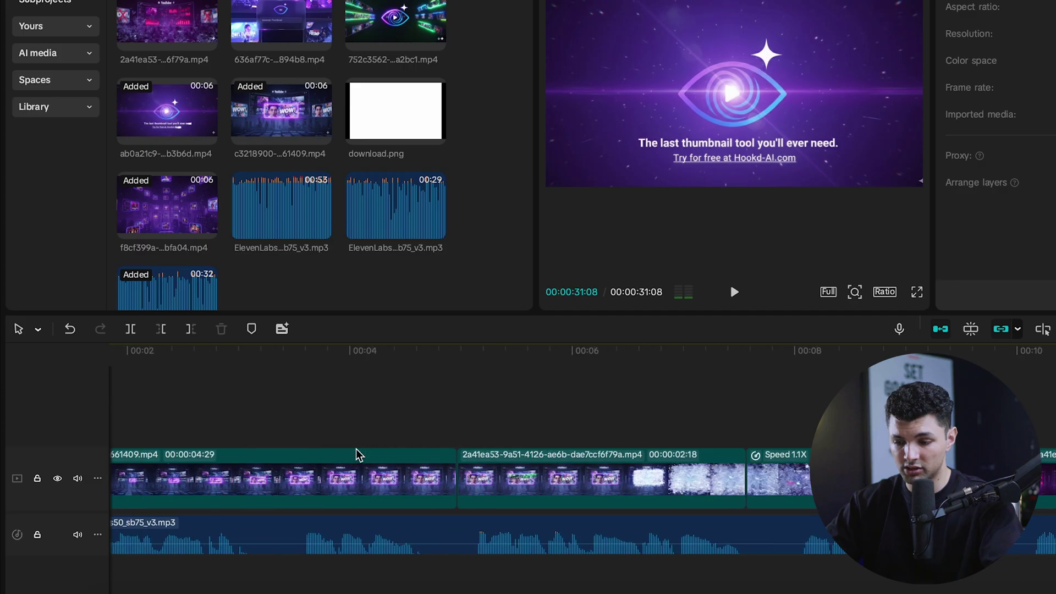
pyautogui.hscroll(-5, 358, 454)
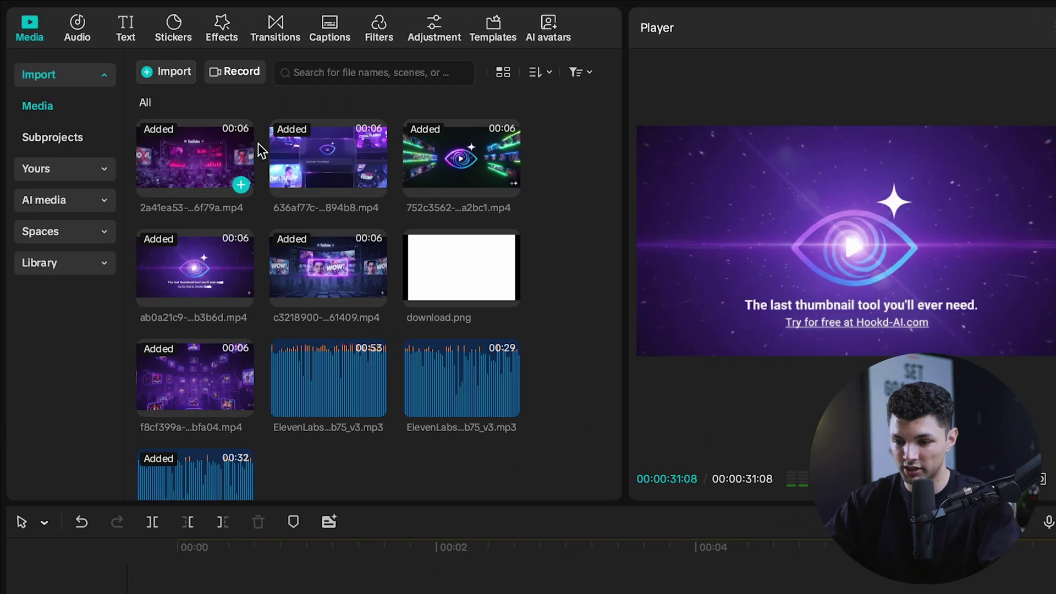
pyautogui.click(168, 20)
pyautogui.keyDown('shift'); pyautogui.click(397, 19); pyautogui.keyUp('shift')
pyautogui.keyDown('shift'); pyautogui.click(167, 110); pyautogui.keyUp('shift')
pyautogui.keyDown('shift'); pyautogui.click(321, 263); pyautogui.keyUp('shift')
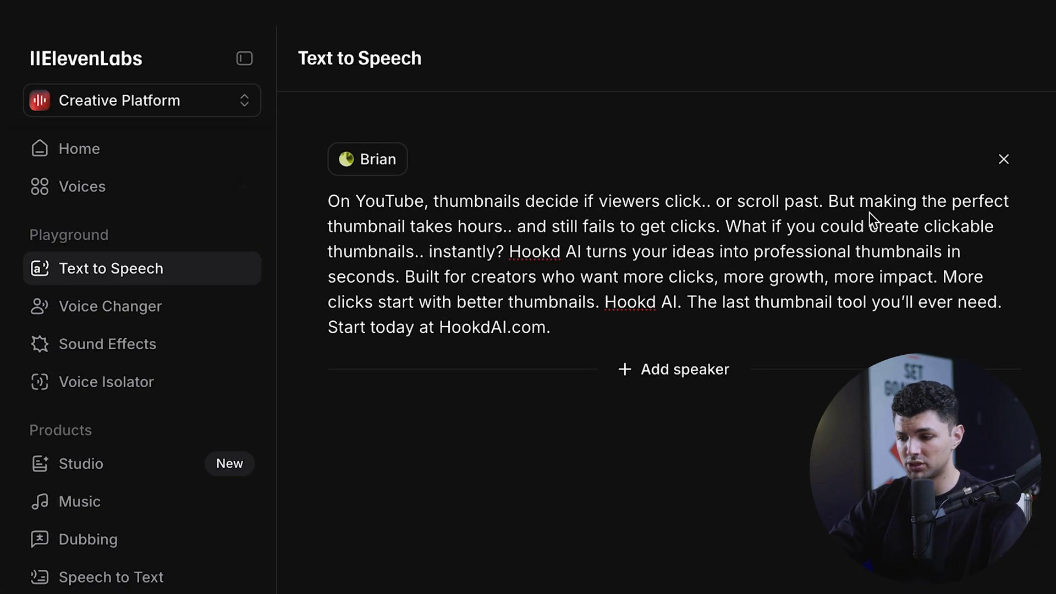
# - Browse the voice library, then return to Settings with Brian and Eleven v3 (alpha)
pyautogui.click(632, 107)
pyautogui.click(725, 265)
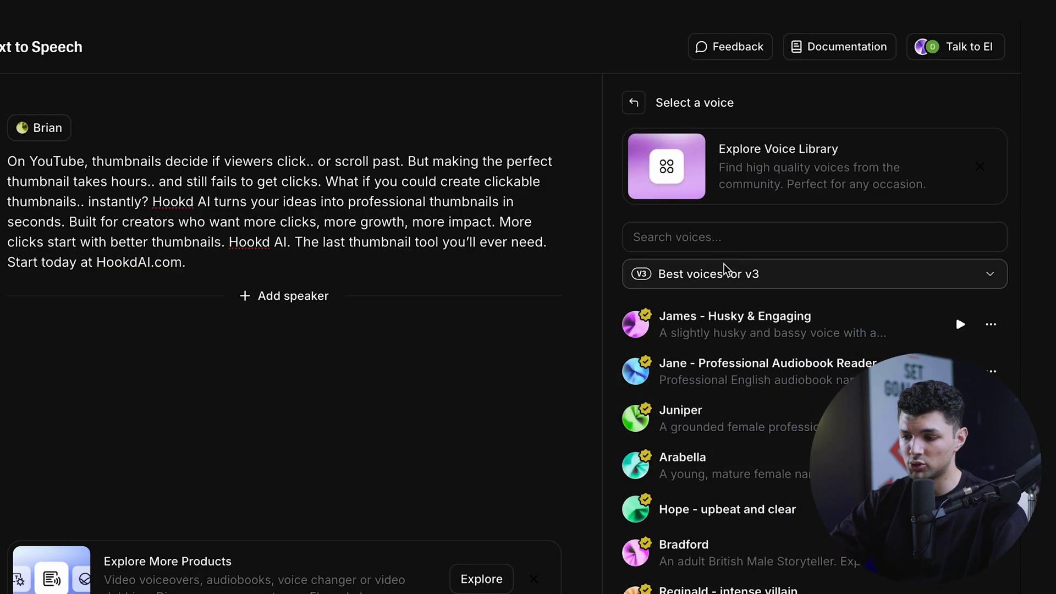
pyautogui.click(632, 103)
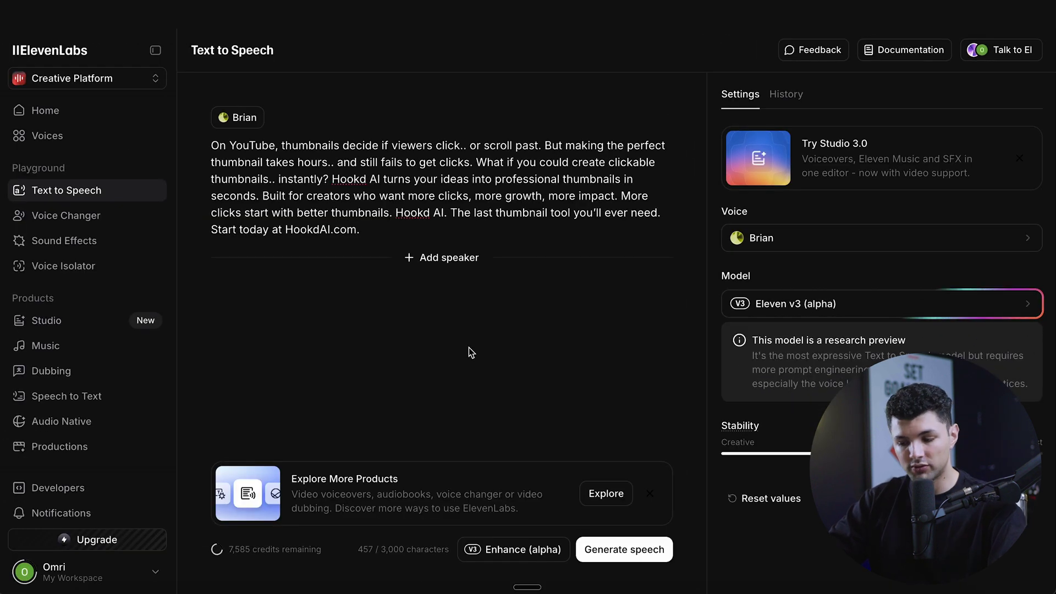
pyautogui.press('super+Tab')
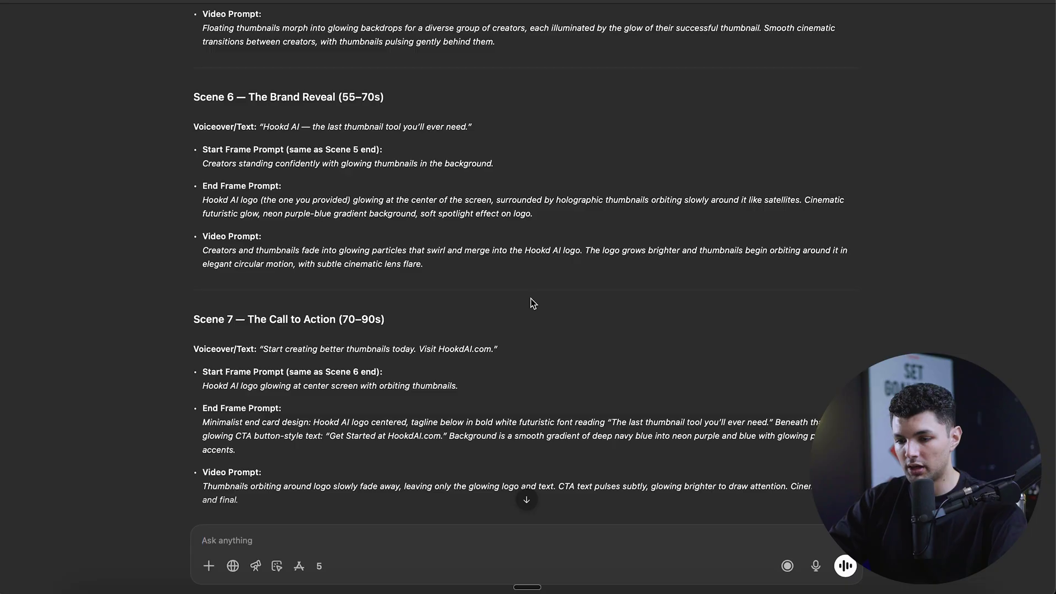
pyautogui.scroll(10, 234, 209)
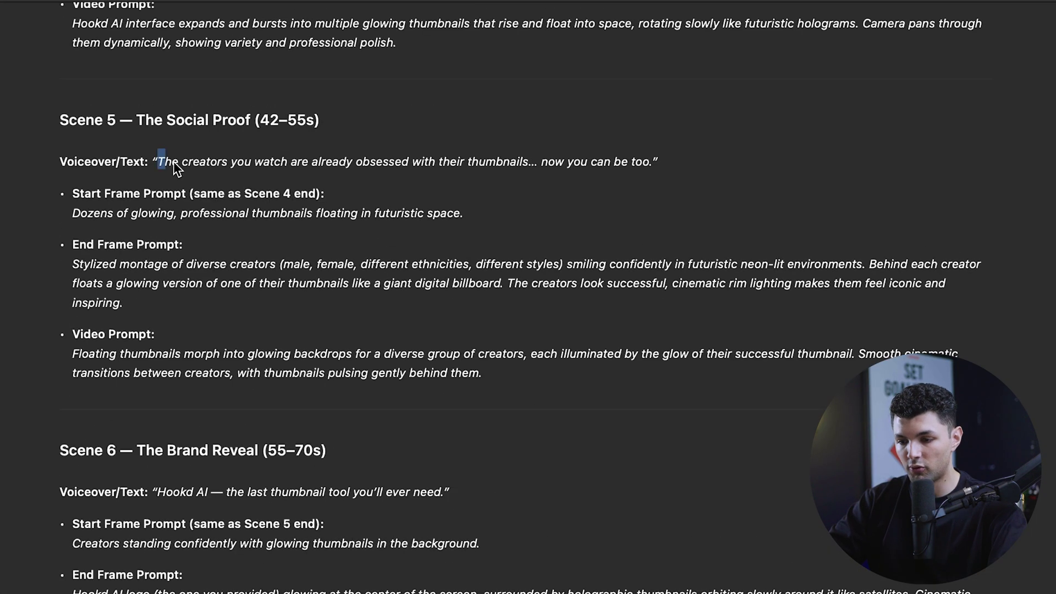
pyautogui.moveTo(177, 167); pyautogui.dragTo(653, 166)
pyautogui.press('super+Tab')
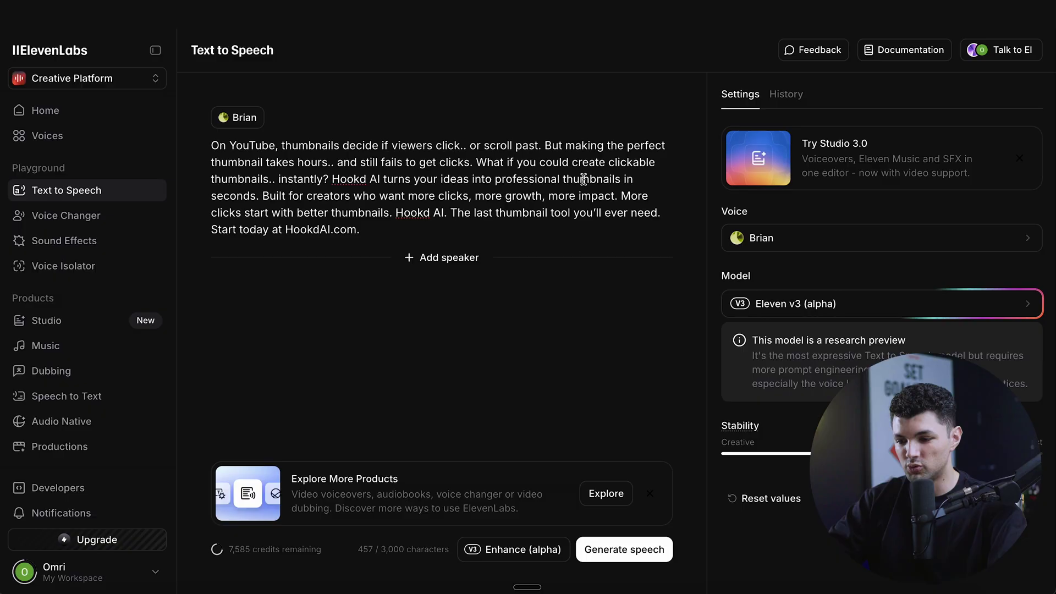
pyautogui.moveTo(365, 299); pyautogui.dragTo(186, 186)
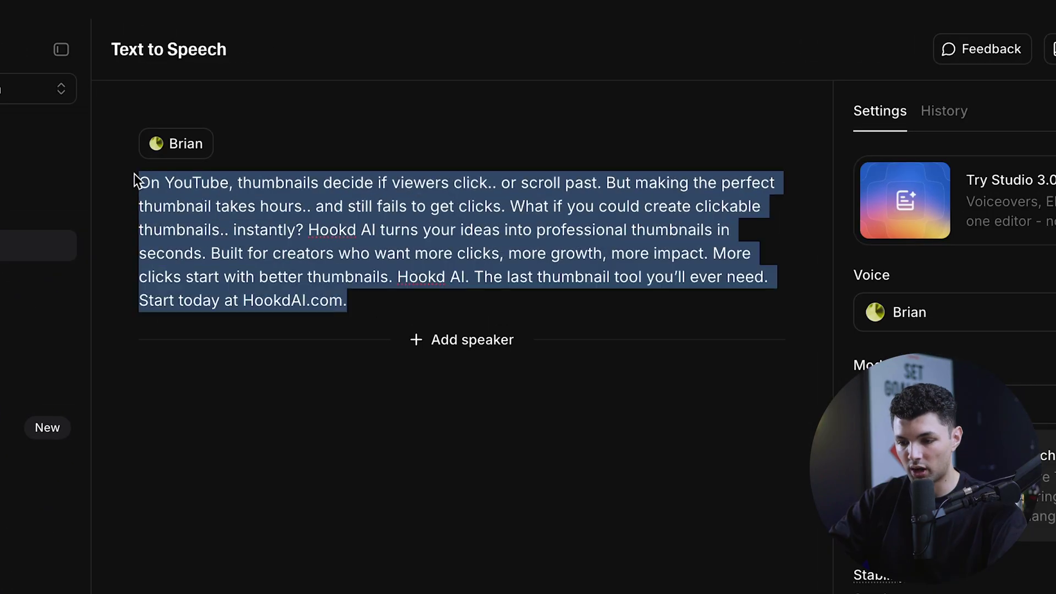
pyautogui.click(523, 183)
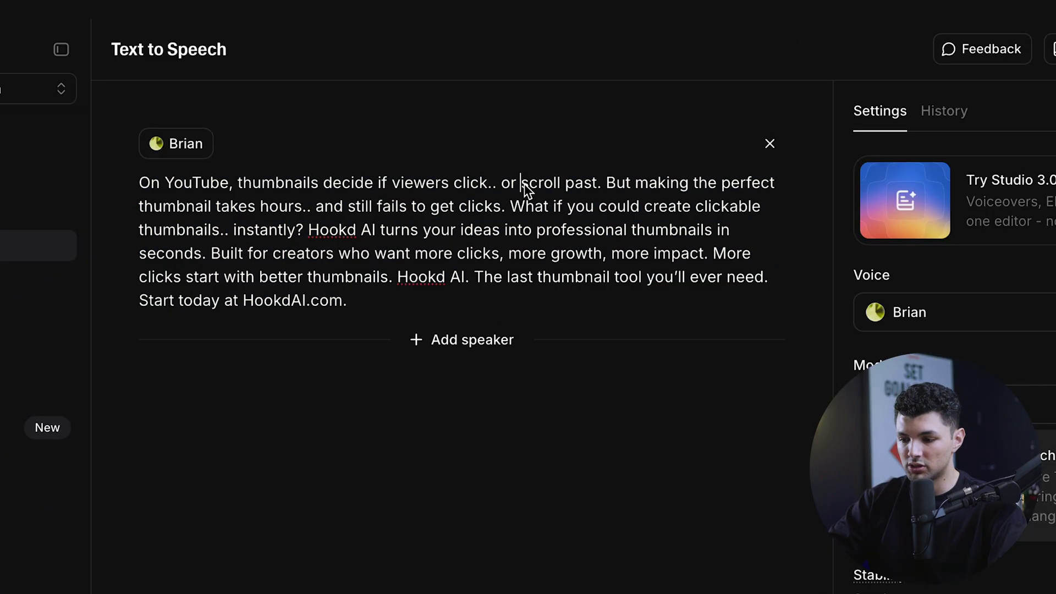
pyautogui.click(606, 183)
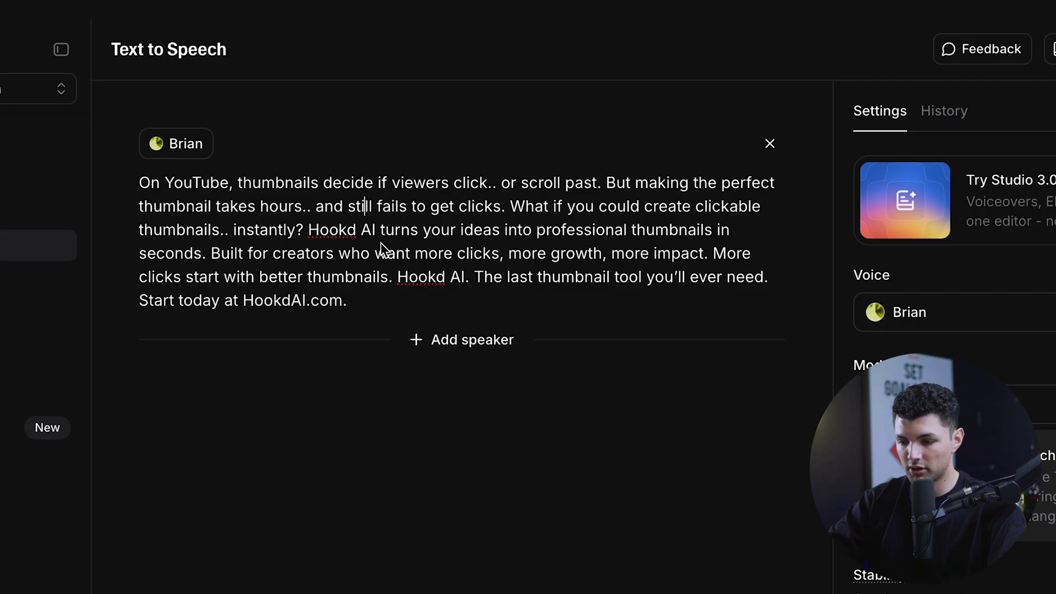
pyautogui.moveTo(142, 181)
pyautogui.mouseDown()
pyautogui.moveTo(366, 312)
pyautogui.moveTo(417, 304)
pyautogui.moveTo(181, 229)
pyautogui.moveTo(141, 187)
pyautogui.mouseUp()
pyautogui.click(142, 187)
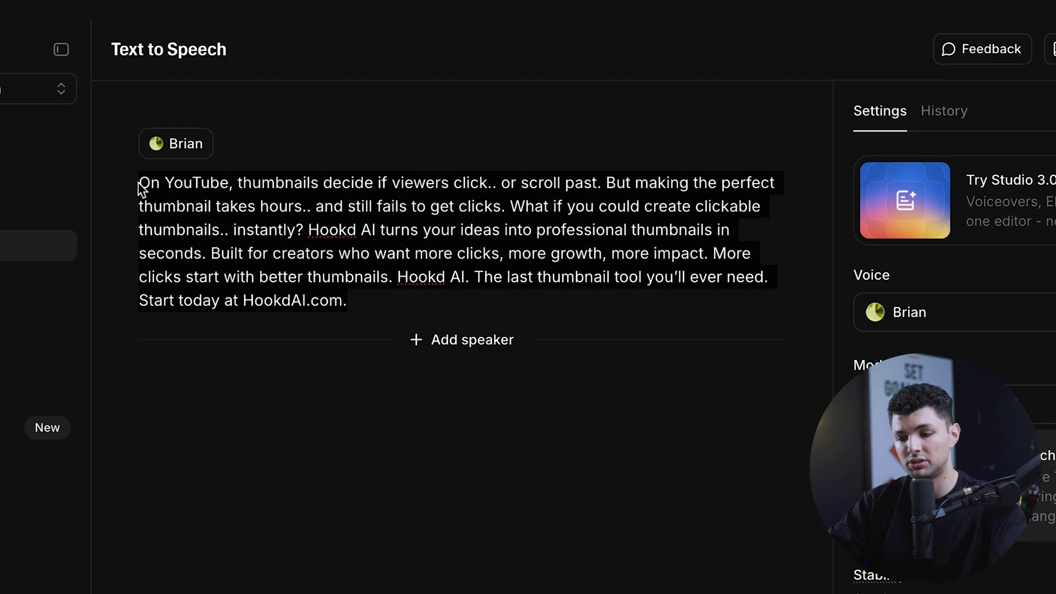
pyautogui.hotkey('ctrl', 'a')
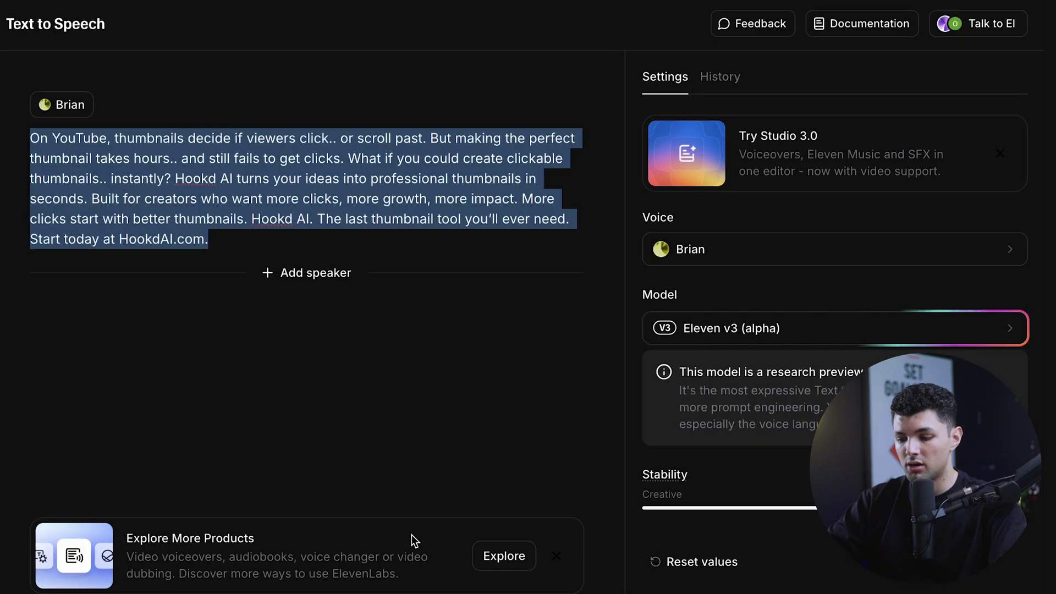
# - Play the latest Brian voiceover from History and jump near its end
pyautogui.click(711, 83)
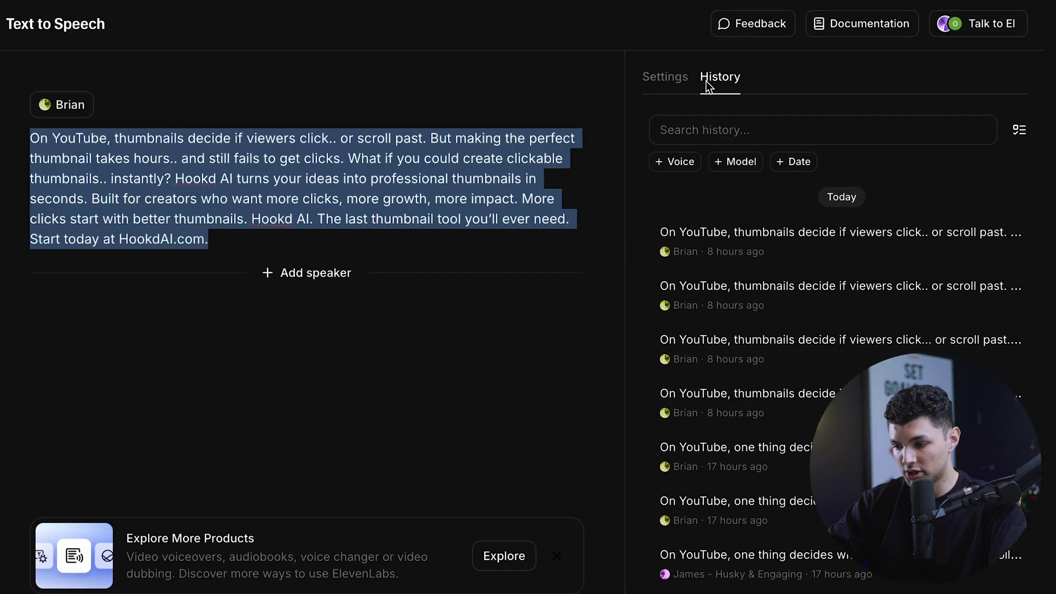
pyautogui.click(749, 231)
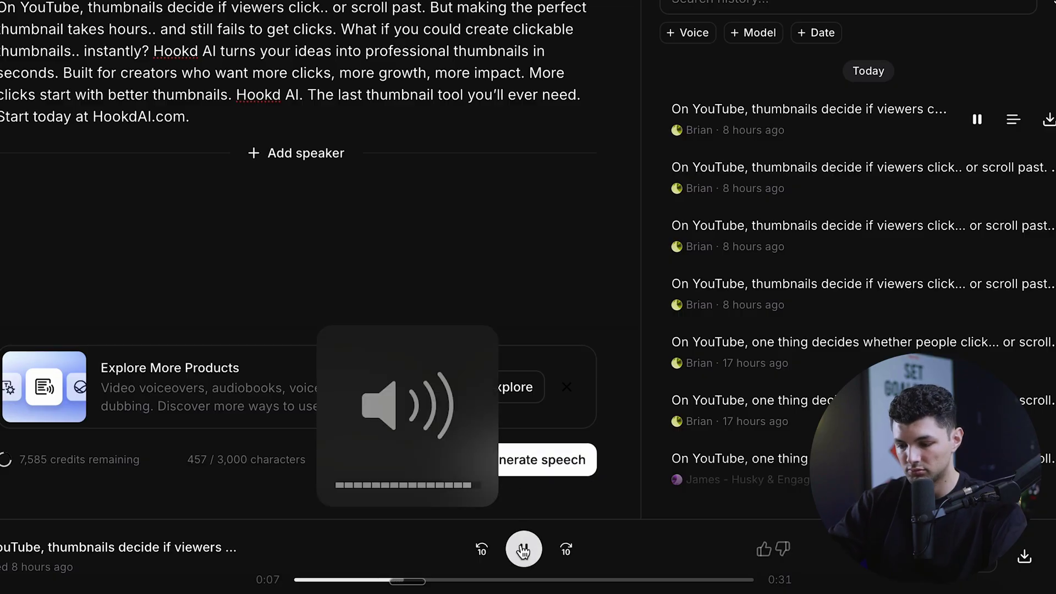
pyautogui.click(524, 550)
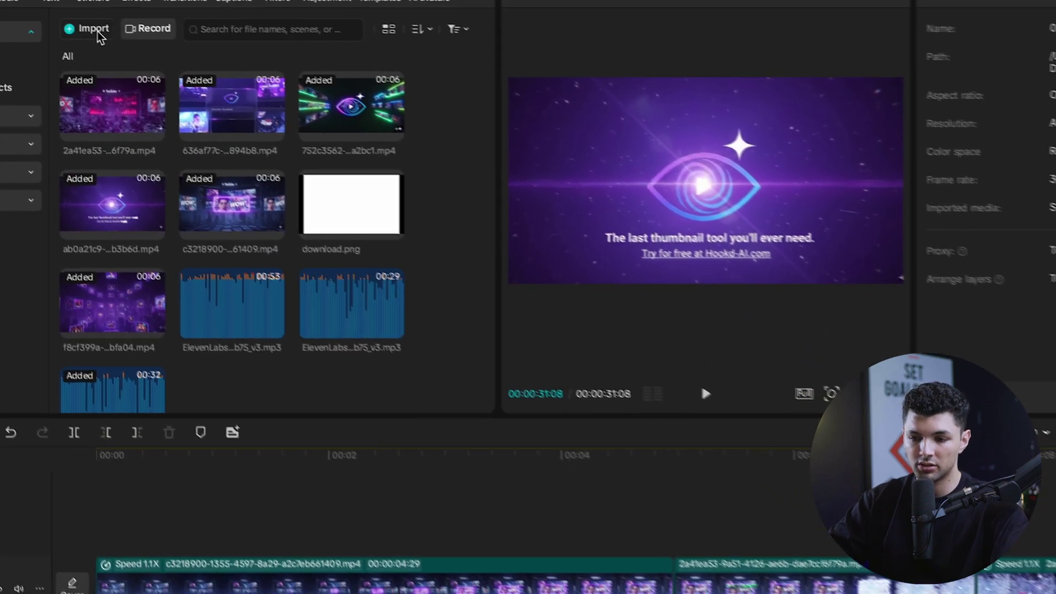
# - Open the Import file picker on Downloads and cancel without importing anything
pyautogui.click(124, 51)
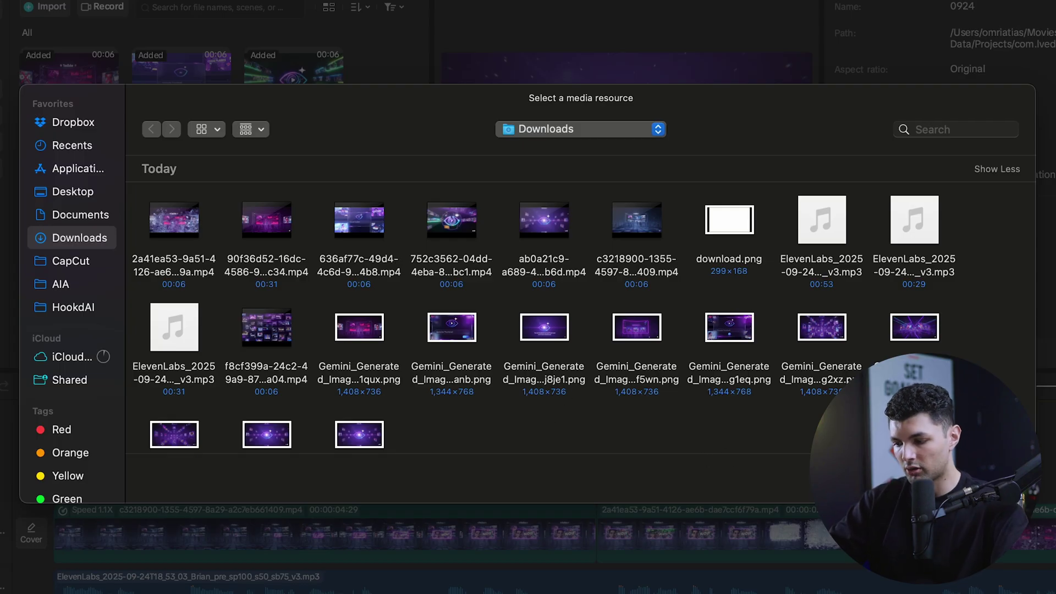
pyautogui.press('Escape')
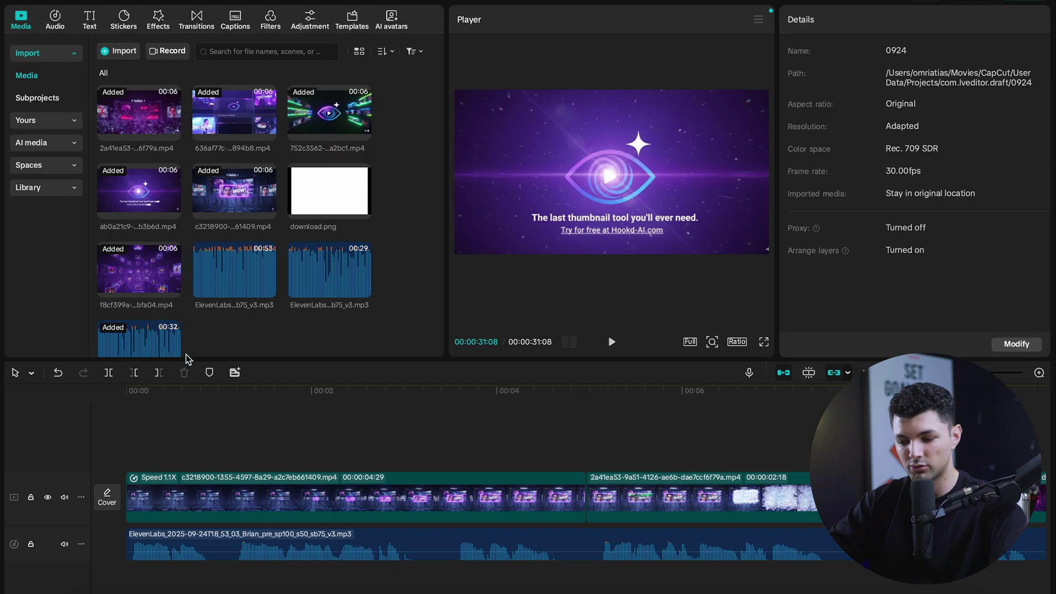
# - Scrub through the edit's opening clips and zoom the timeline out, then switch to Higgsfield
pyautogui.click(129, 392)
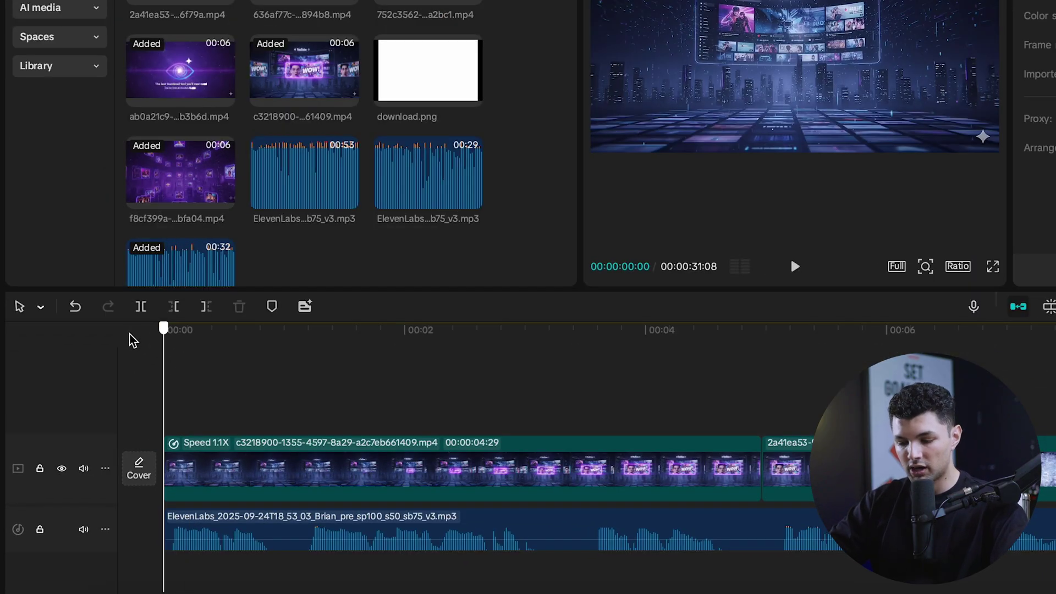
pyautogui.moveTo(168, 341); pyautogui.dragTo(365, 410)
pyautogui.scroll(-2, 368, 414)
pyautogui.scroll(-5, 368, 413)
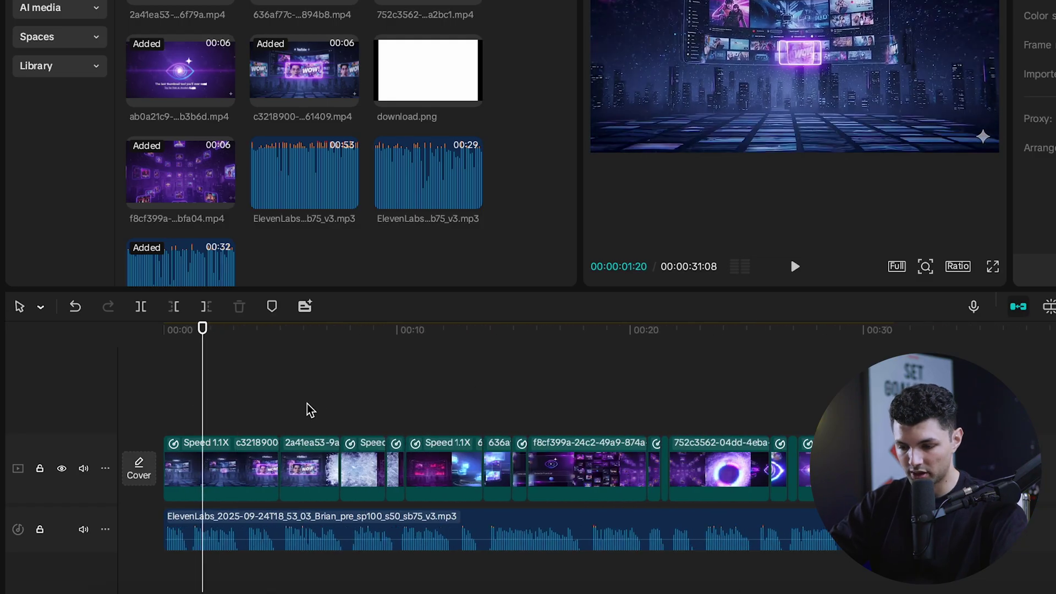
pyautogui.moveTo(306, 407); pyautogui.dragTo(51, 441)
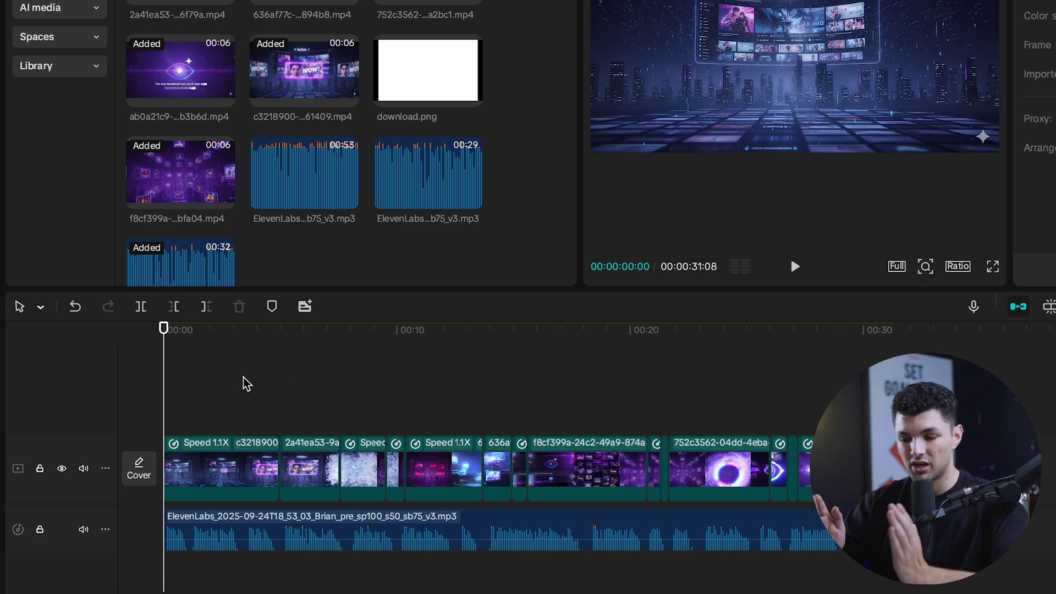
pyautogui.press('super+Tab')
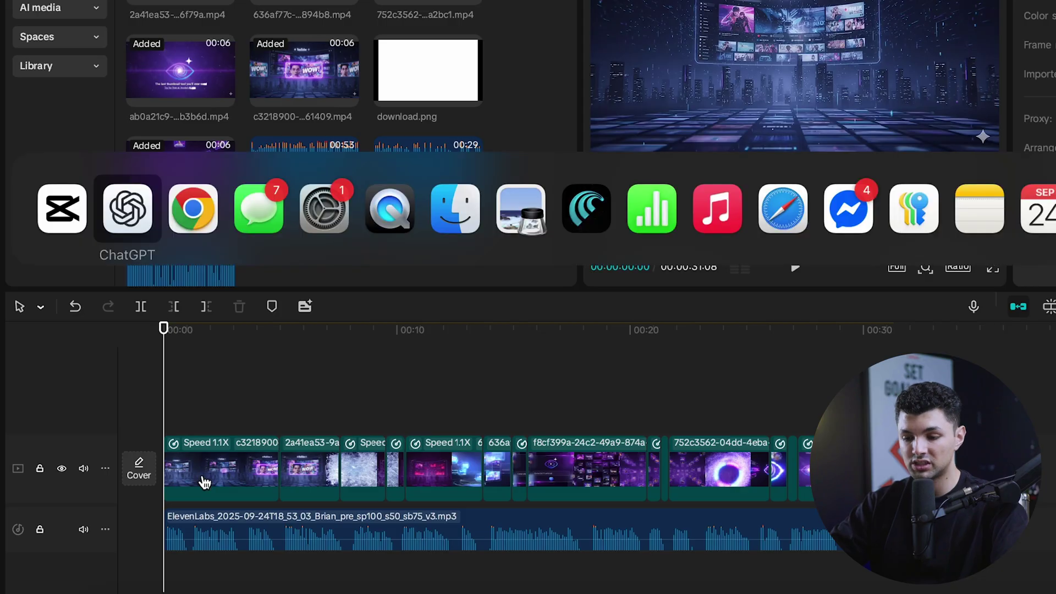
pyautogui.press('super+Tab')
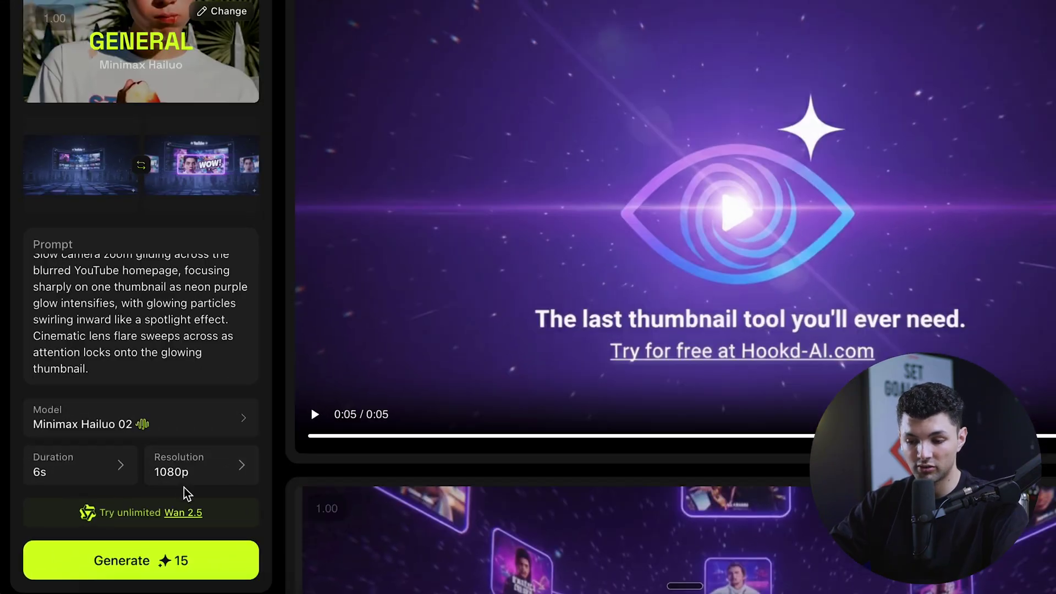
# - Keep the Hookd end-card clip at 6s and 1080p, then scrub CapCut's opening seconds
pyautogui.click(118, 467)
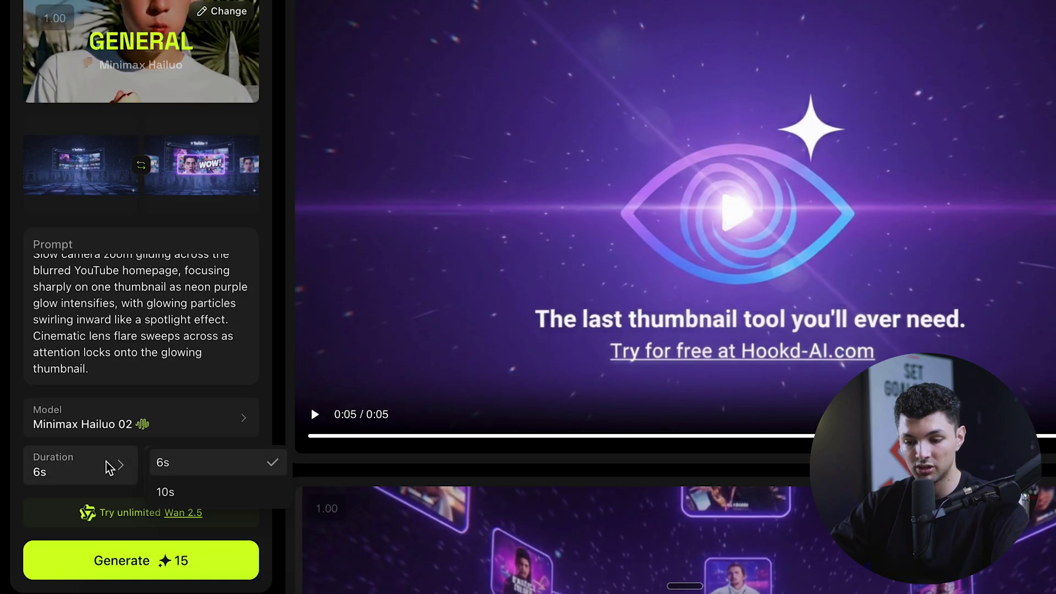
pyautogui.click(160, 462)
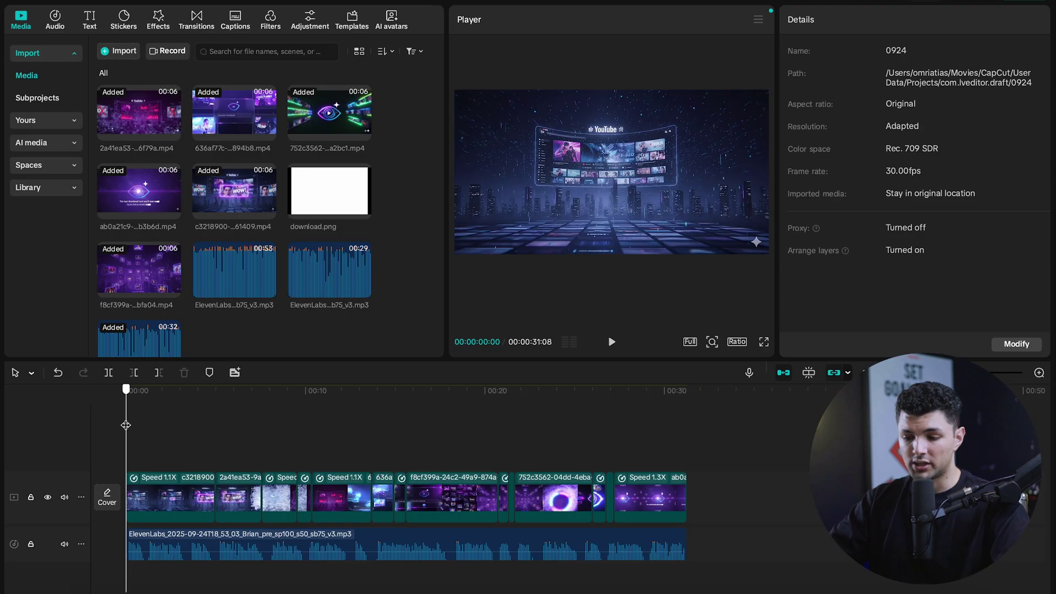
pyautogui.moveTo(126, 425); pyautogui.dragTo(215, 432)
pyautogui.moveTo(259, 402); pyautogui.dragTo(22, 440)
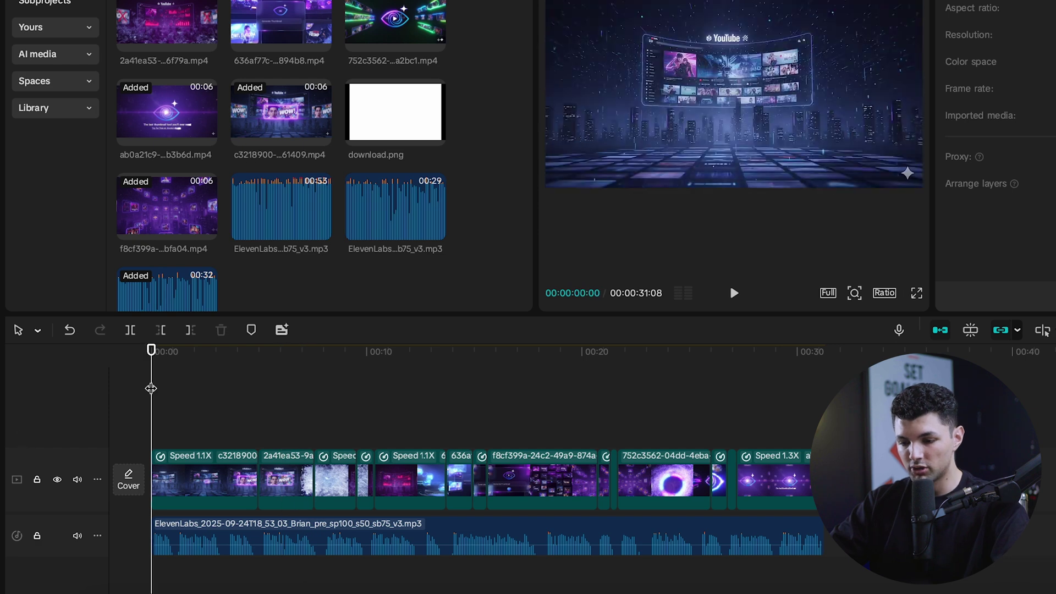
# - Play the homepage clip against the voiceover, park at 00:00:01:21, and open the first clip's properties
pyautogui.moveTo(151, 388)
pyautogui.mouseDown()
pyautogui.moveTo(246, 383)
pyautogui.moveTo(152, 385)
pyautogui.mouseUp()
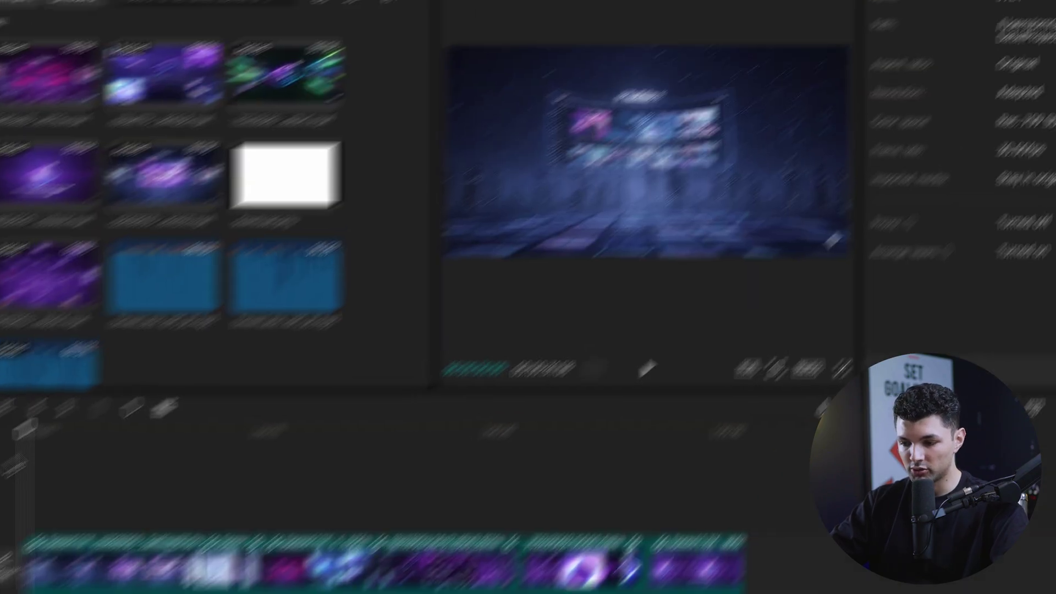
pyautogui.press('space')
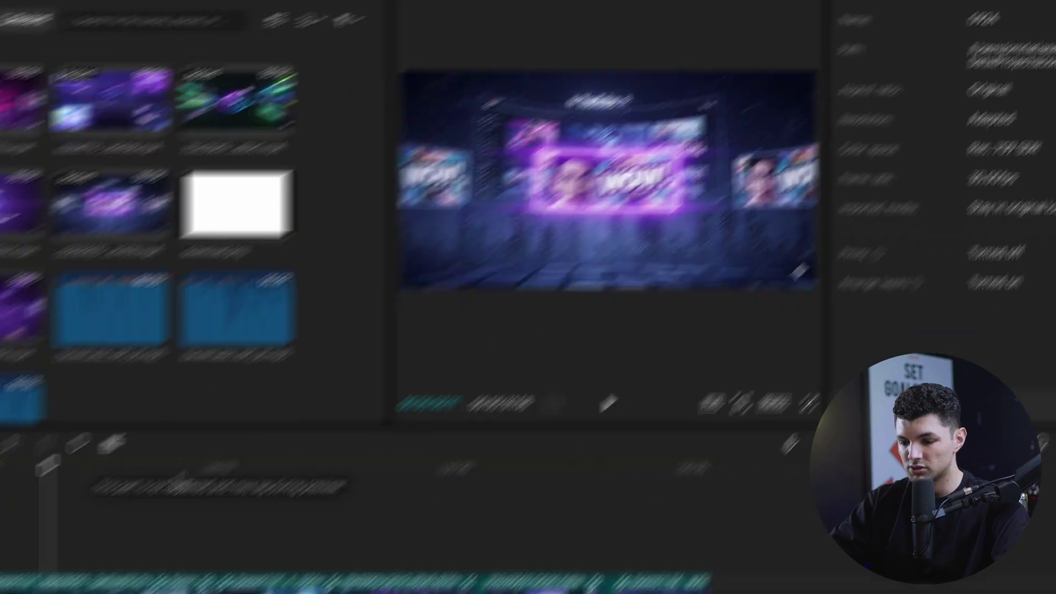
pyautogui.click(185, 376)
pyautogui.moveTo(185, 375); pyautogui.dragTo(201, 372)
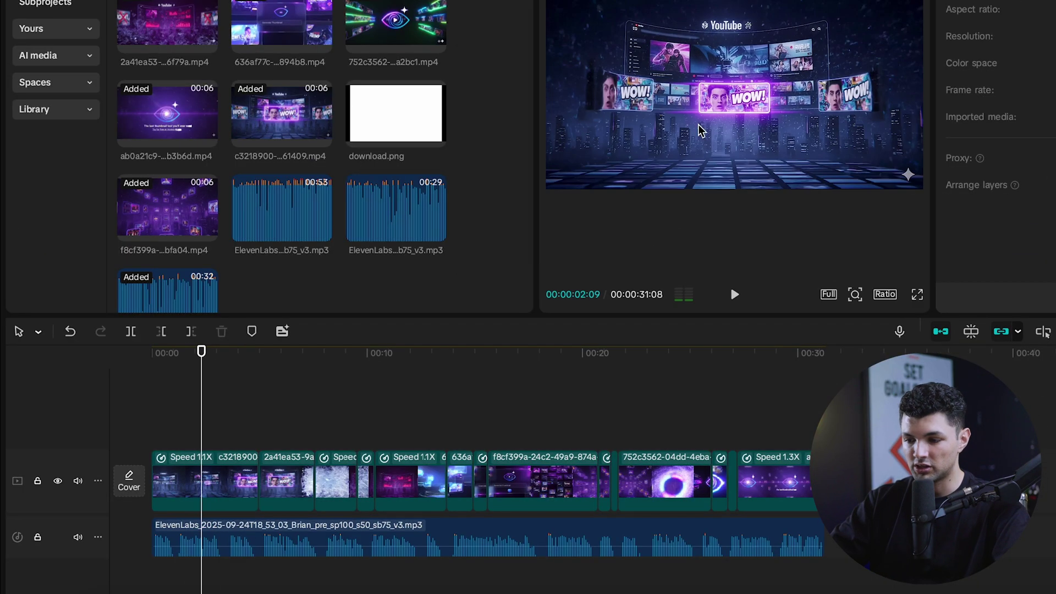
pyautogui.moveTo(202, 421); pyautogui.dragTo(189, 422)
pyautogui.click(241, 497)
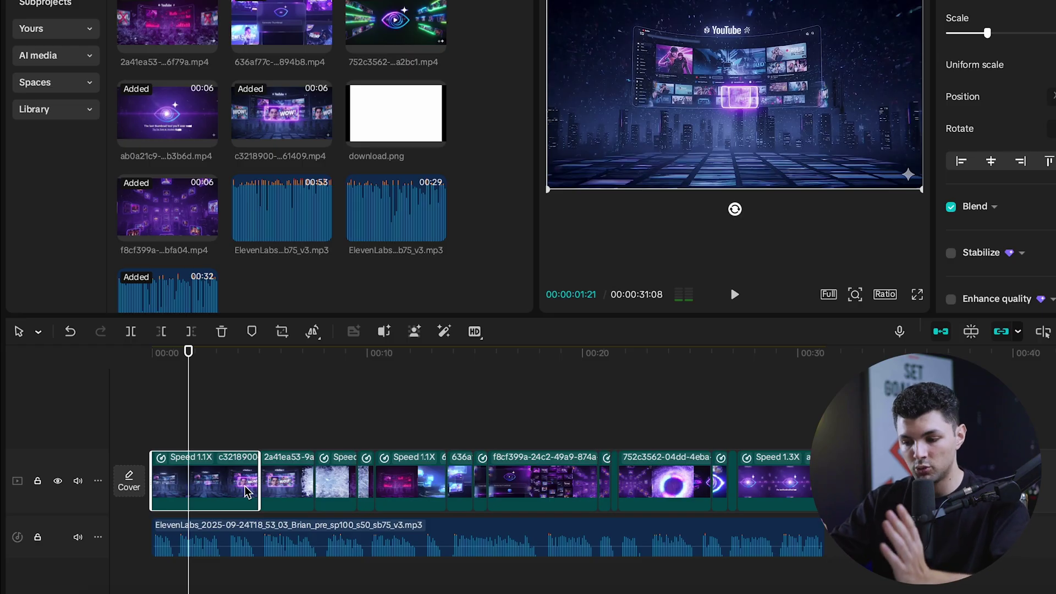
pyautogui.click(283, 484)
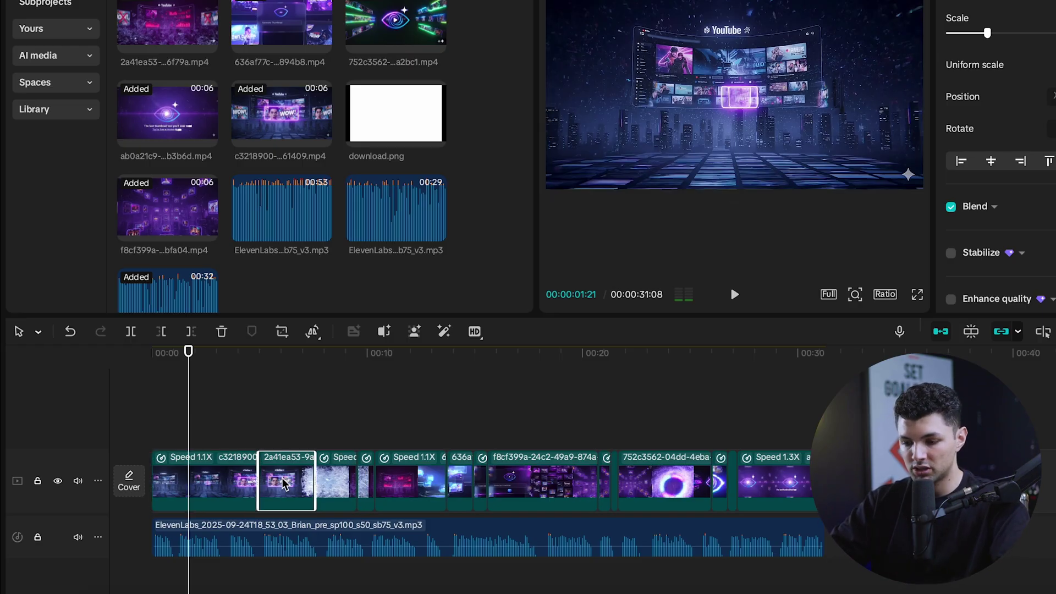
pyautogui.moveTo(193, 420); pyautogui.dragTo(219, 420)
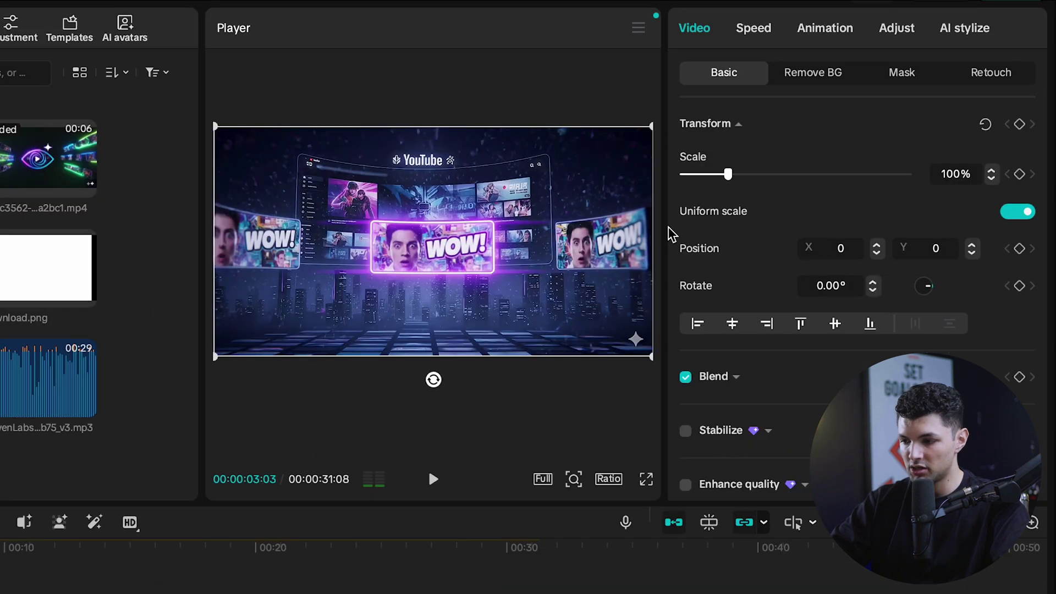
pyautogui.click(754, 28)
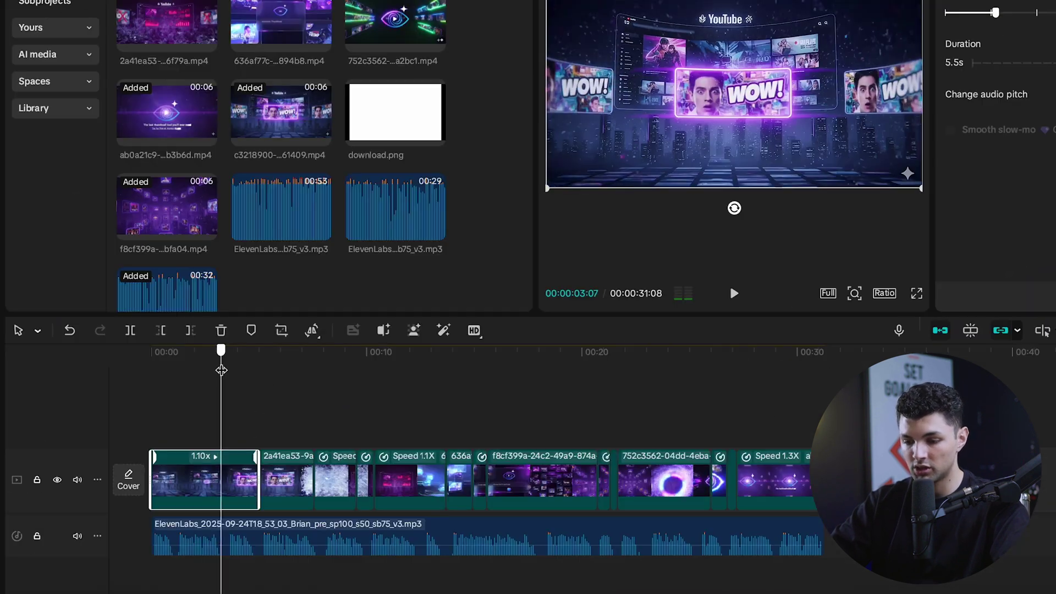
pyautogui.moveTo(219, 363); pyautogui.dragTo(271, 392)
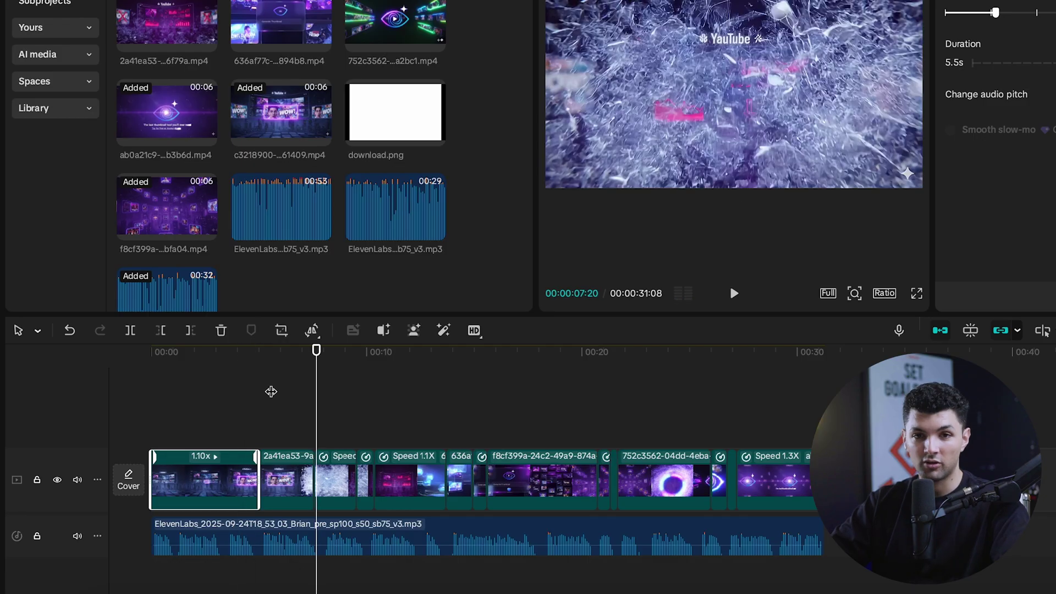
pyautogui.click(312, 401)
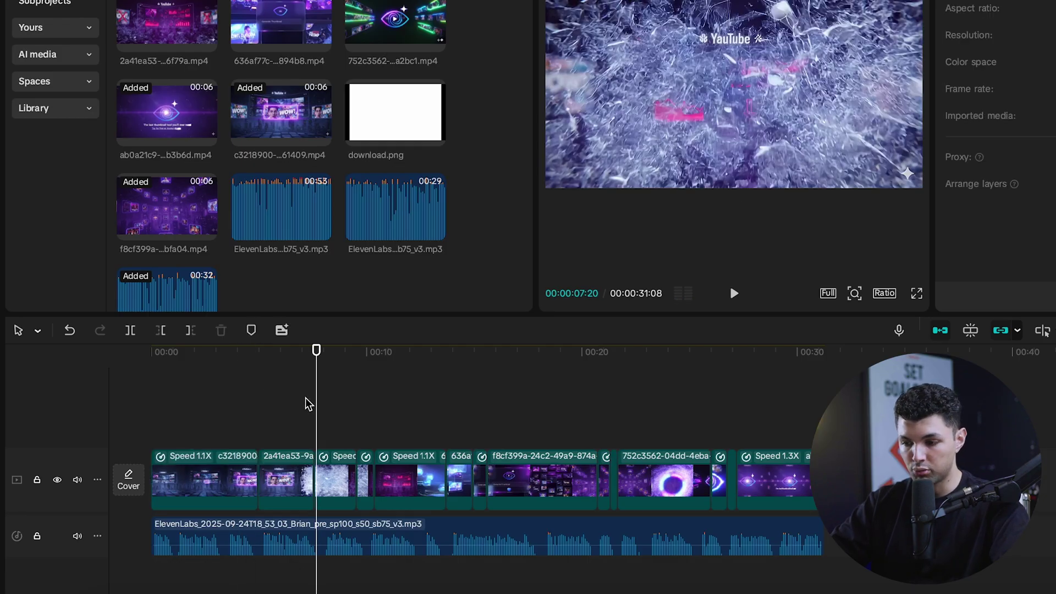
pyautogui.moveTo(306, 403); pyautogui.dragTo(358, 405)
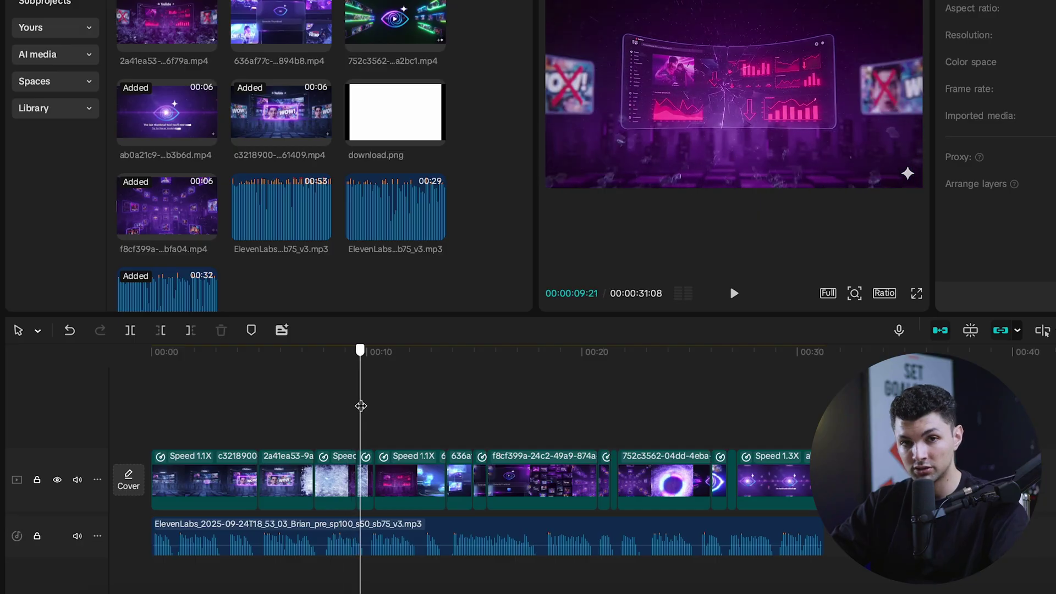
pyautogui.moveTo(358, 405); pyautogui.dragTo(468, 378)
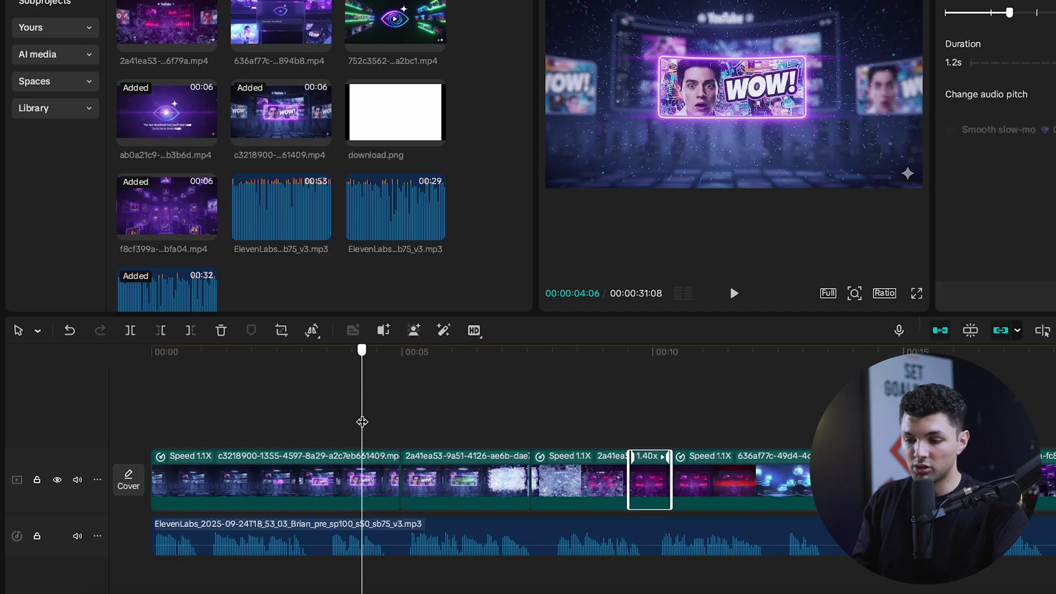
pyautogui.moveTo(361, 421); pyautogui.dragTo(306, 407)
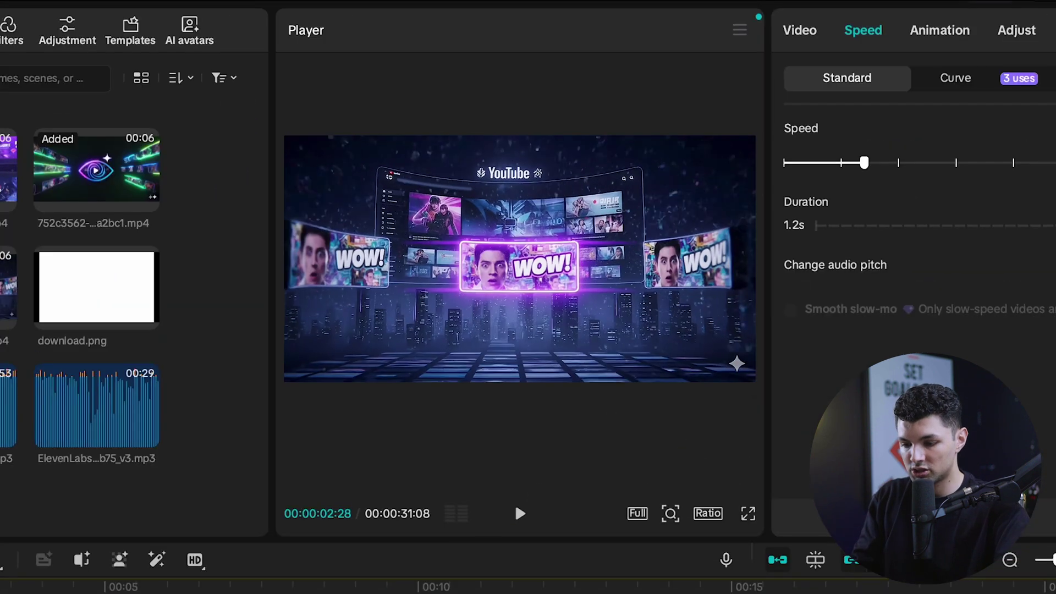
pyautogui.press('space')
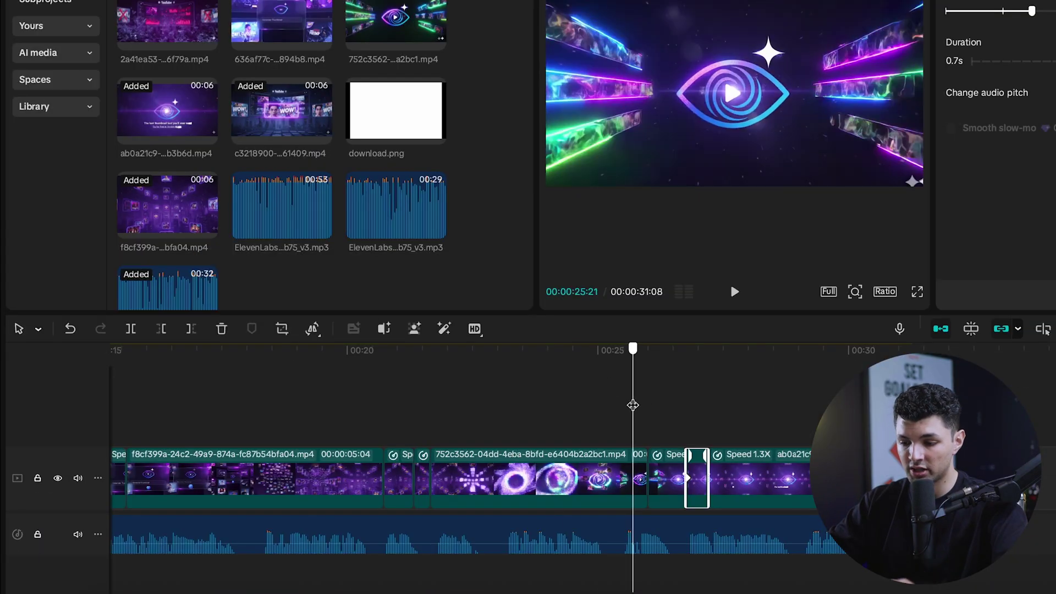
pyautogui.moveTo(632, 401); pyautogui.dragTo(396, 405)
pyautogui.click(425, 483)
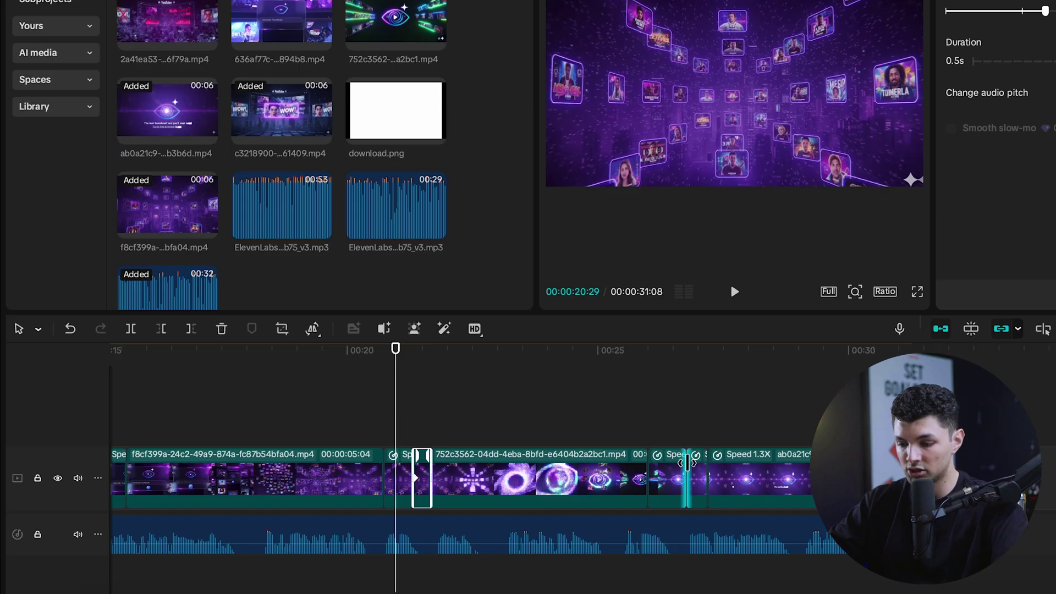
pyautogui.click(699, 477)
pyautogui.click(743, 478)
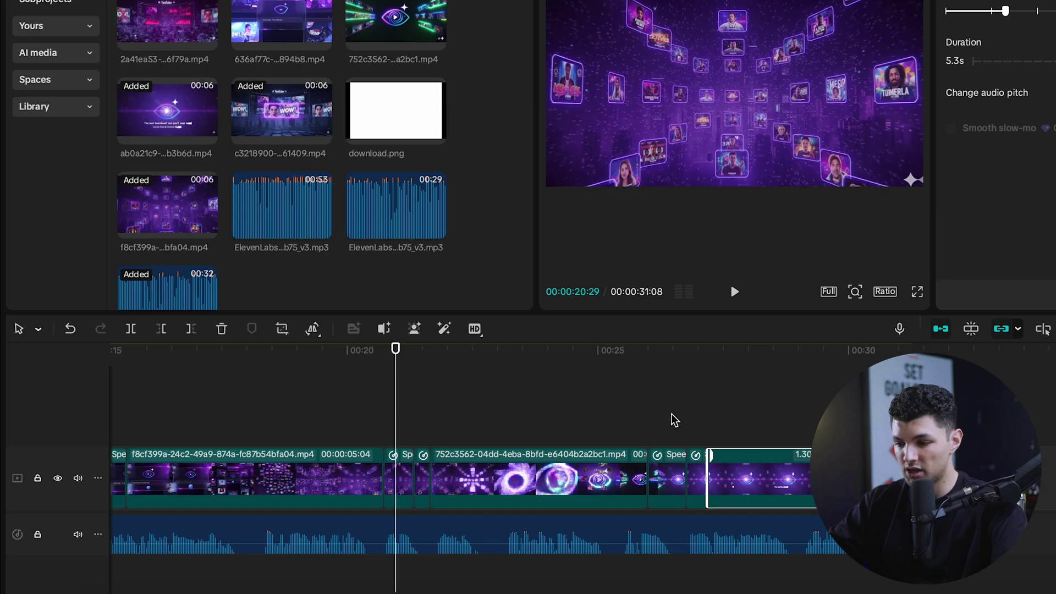
pyautogui.moveTo(396, 387); pyautogui.dragTo(410, 387)
pyautogui.scroll(5, 411, 387)
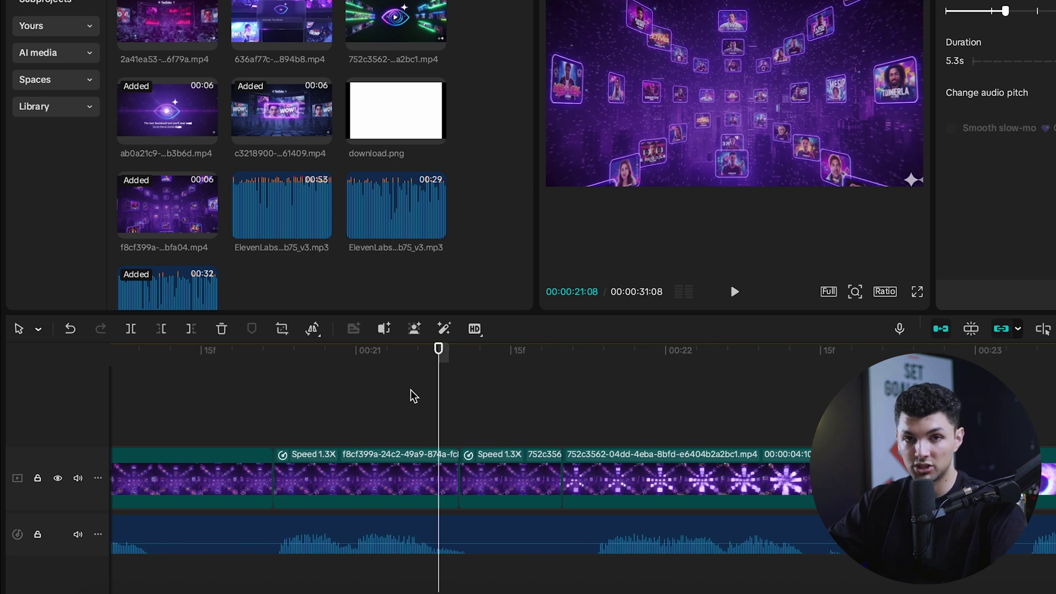
pyautogui.moveTo(446, 388); pyautogui.dragTo(562, 388)
pyautogui.click(601, 486)
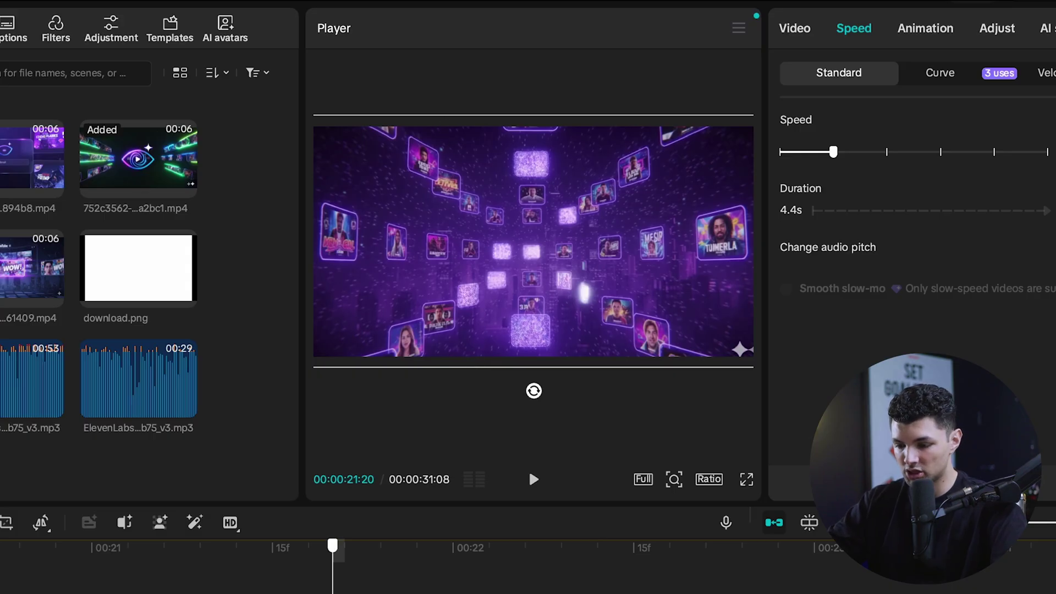
pyautogui.press('Left')
pyautogui.press('Right')
pyautogui.press('Right')
pyautogui.press('Left')
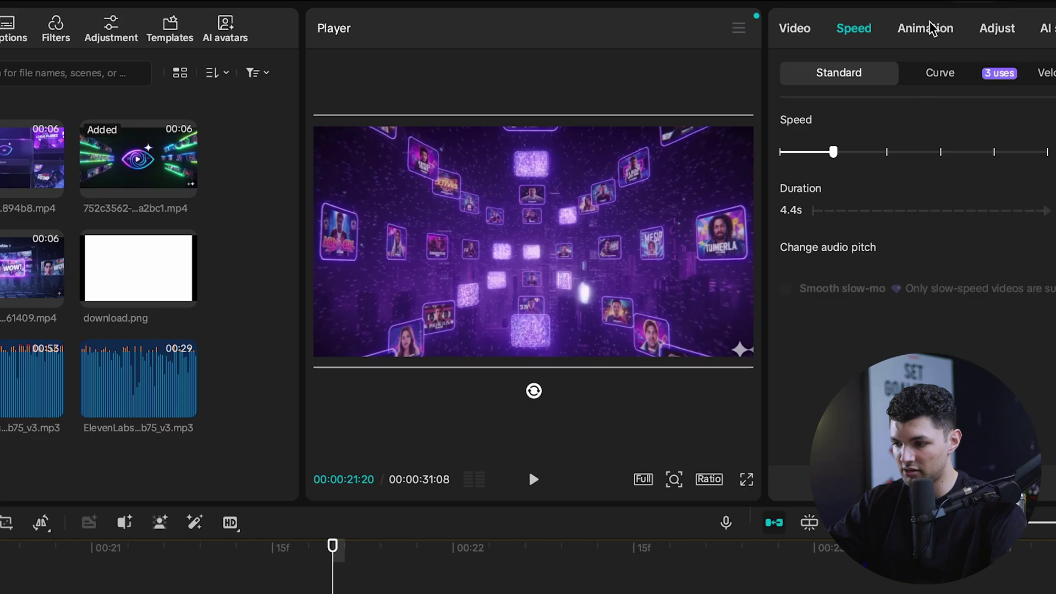
pyautogui.click(797, 34)
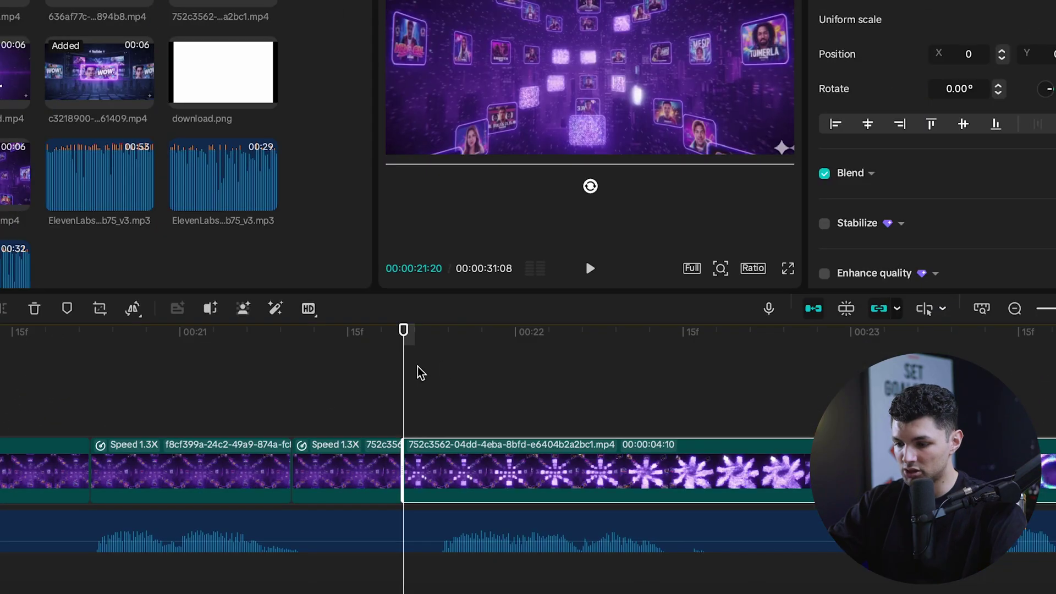
pyautogui.press('Right')
pyautogui.moveTo(426, 373); pyautogui.dragTo(392, 385)
pyautogui.click(367, 485)
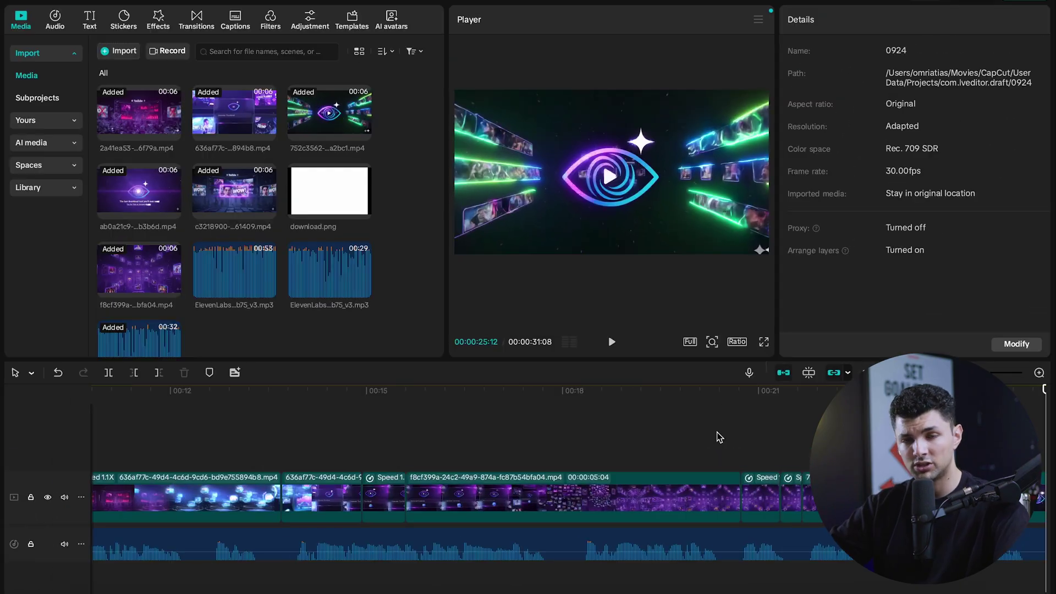
pyautogui.scroll(-5, 714, 435)
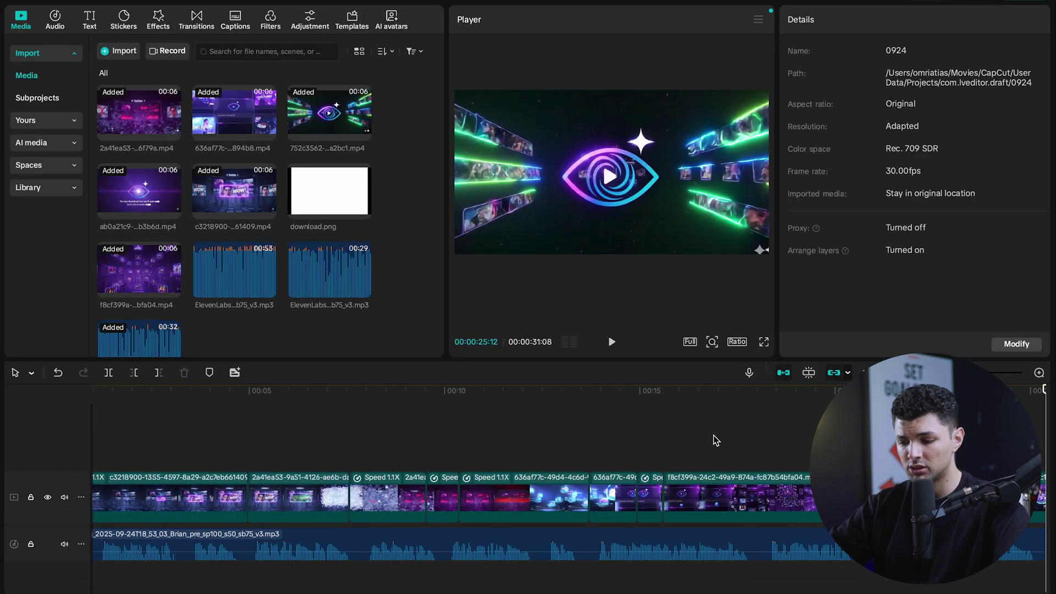
# - Zoom out the CapCut timeline, scrub back to the particle-ring shot, and bring up Higgsfield's Video menu
pyautogui.scroll(-5, 713, 435)
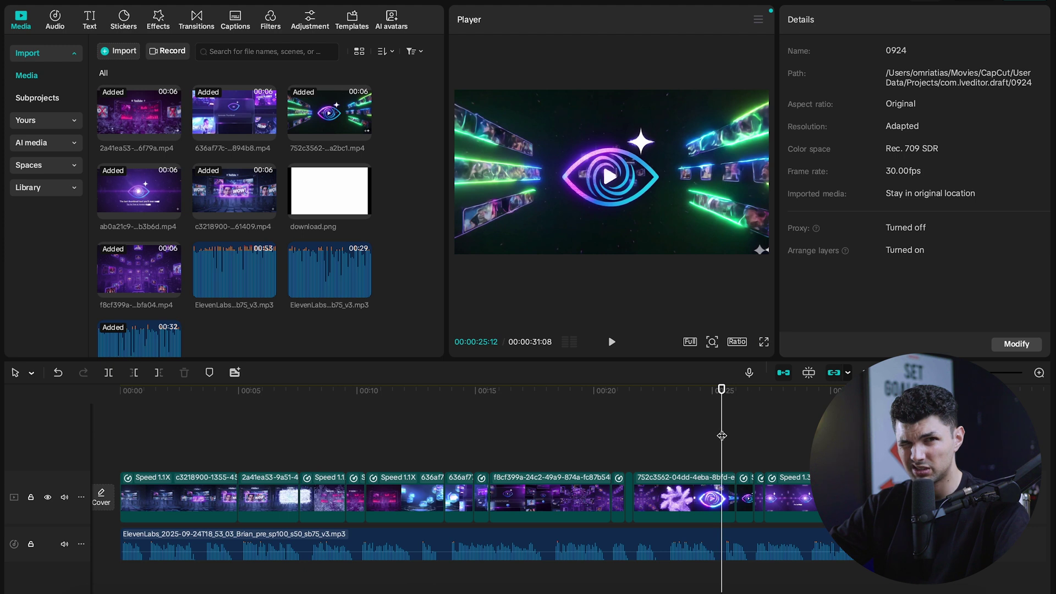
pyautogui.moveTo(721, 436); pyautogui.dragTo(680, 426)
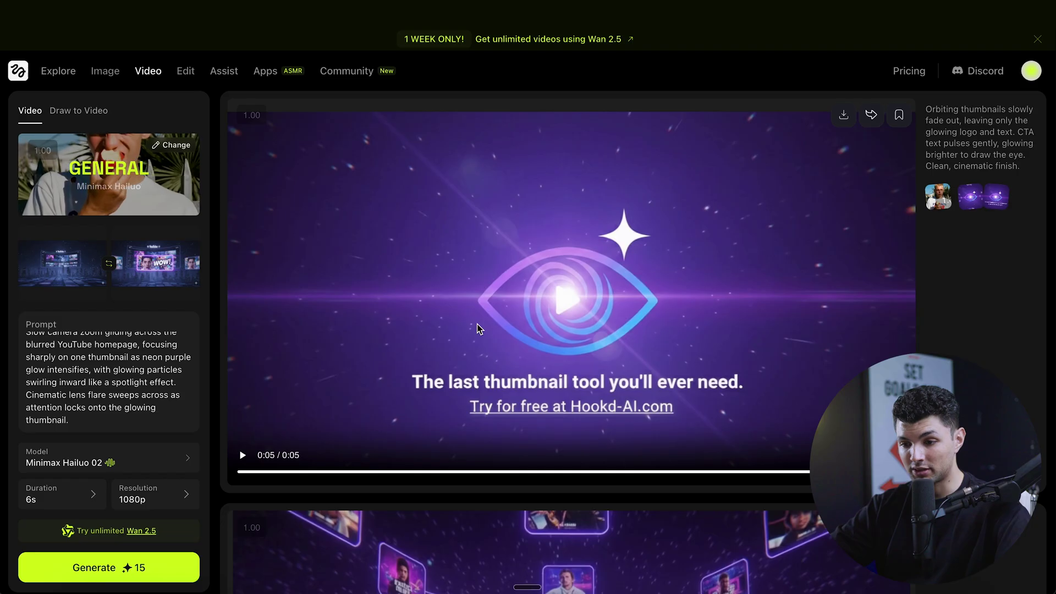
pyautogui.moveTo(155, 80)
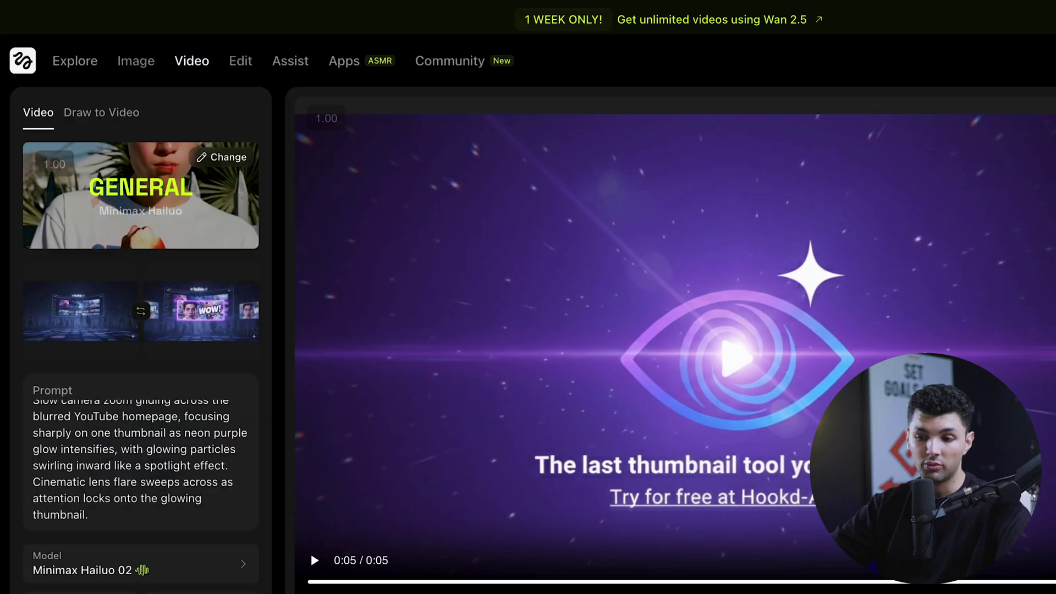
# - Open Higgsfield's Video Upscale tool from the Video menu
pyautogui.moveTo(192, 81)
pyautogui.moveTo(191, 60)
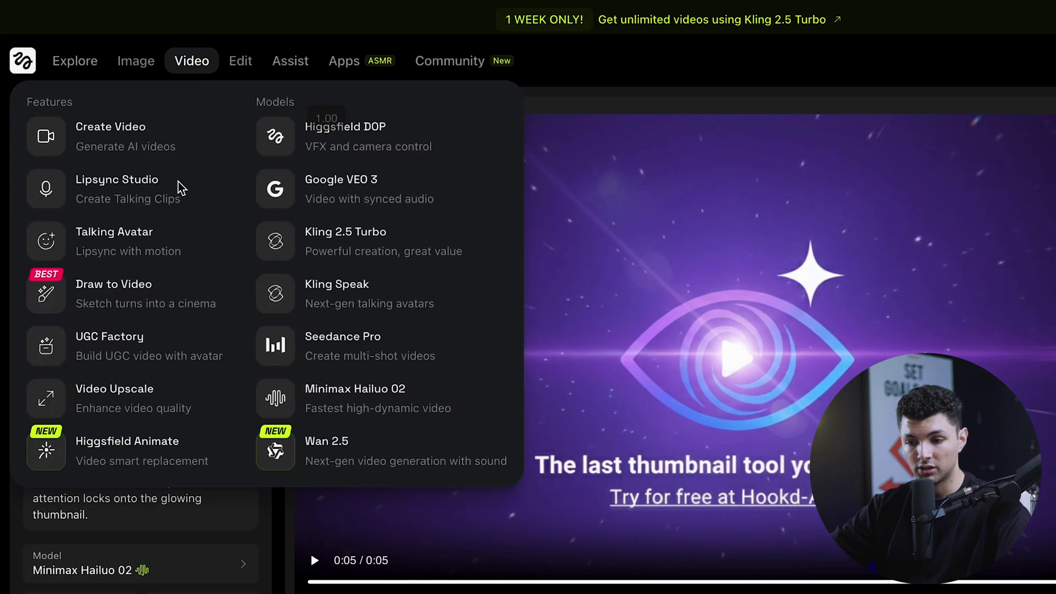
pyautogui.click(132, 408)
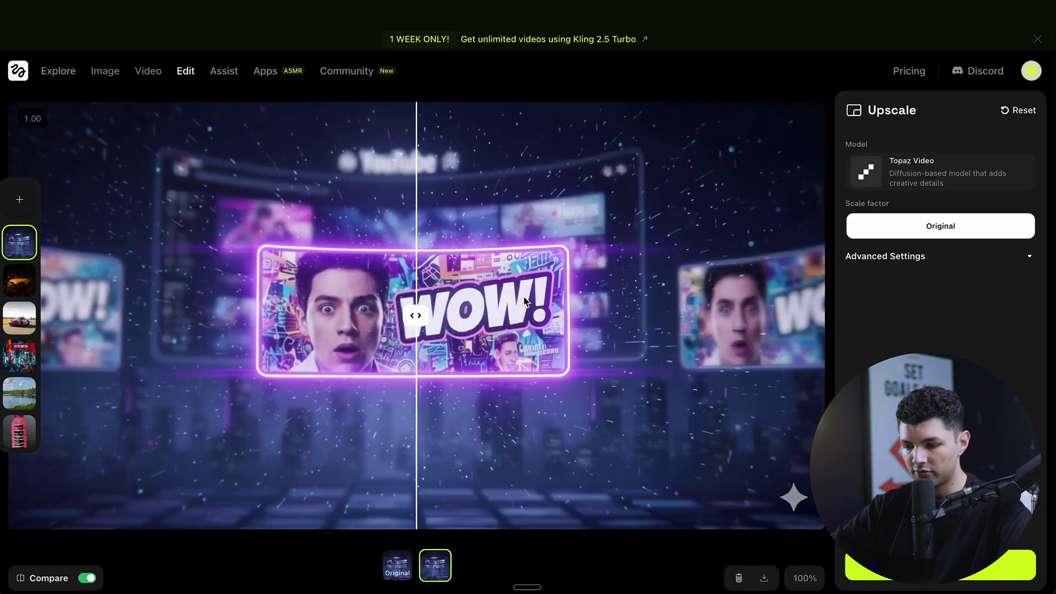
# - Sweep the before/after Compare slider across the sample, then upload the finished launch video
pyautogui.moveTo(383, 337); pyautogui.dragTo(719, 473)
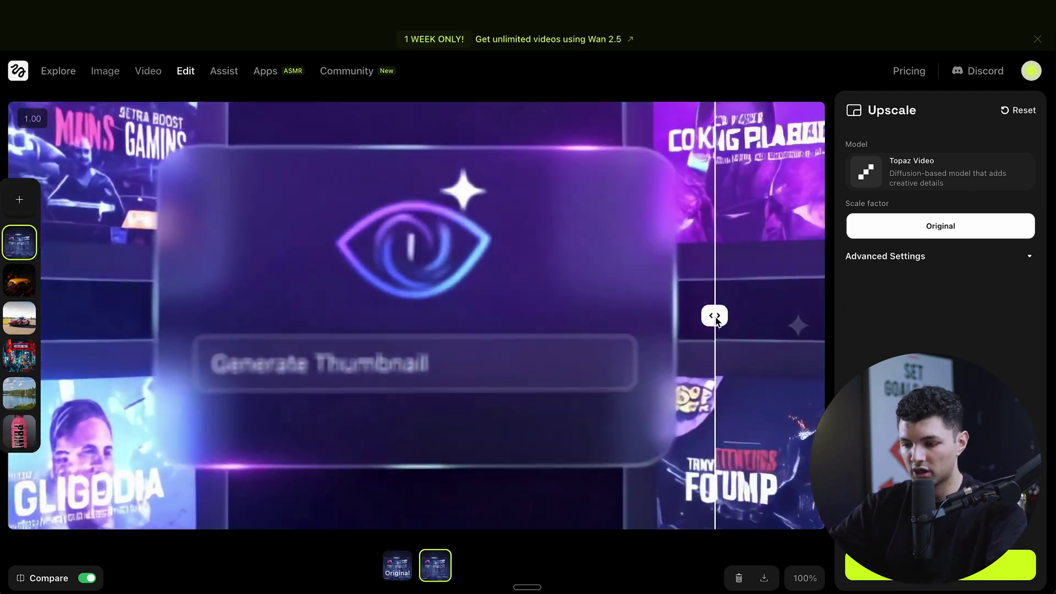
pyautogui.moveTo(716, 321)
pyautogui.mouseDown()
pyautogui.moveTo(170, 352)
pyautogui.moveTo(558, 379)
pyautogui.moveTo(214, 316)
pyautogui.moveTo(730, 315)
pyautogui.mouseUp()
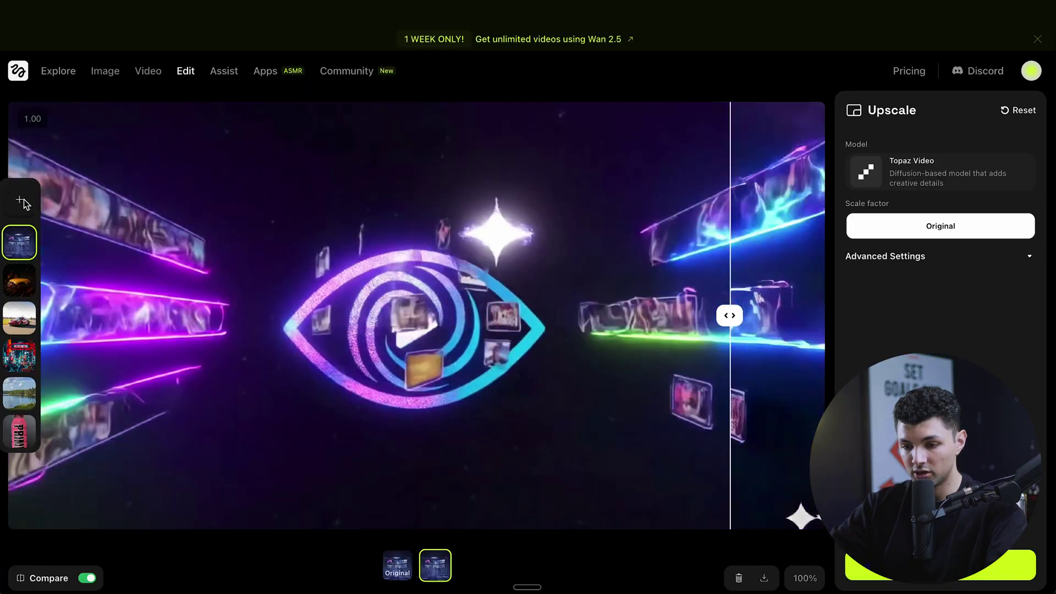
pyautogui.moveTo(0, 427); pyautogui.dragTo(550, 424)
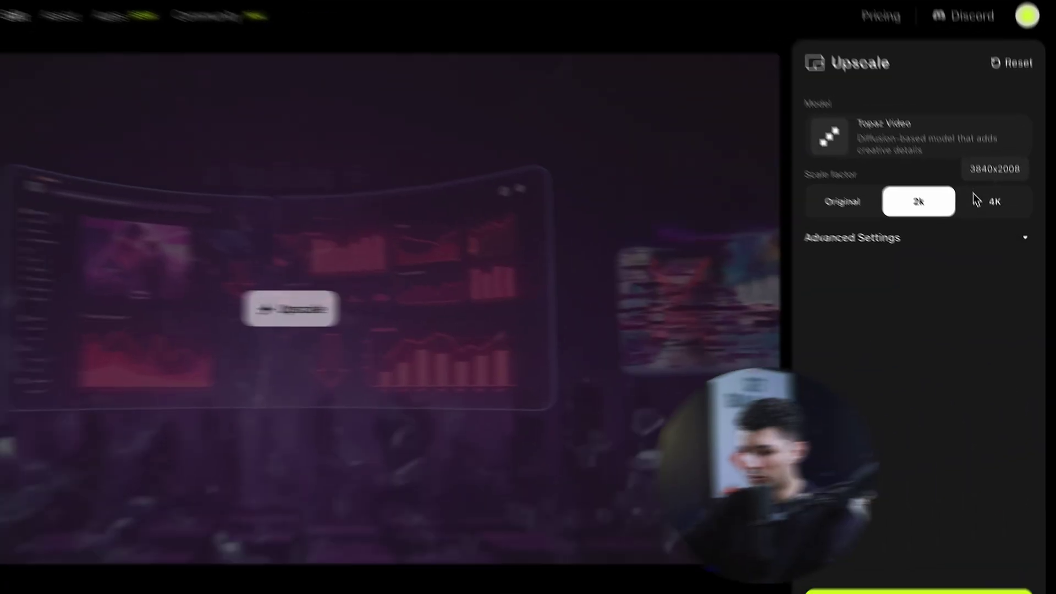
# - Set the upscale scale factor to 4K and keep Proteus as the Advanced Settings enhancement preset
pyautogui.click(996, 203)
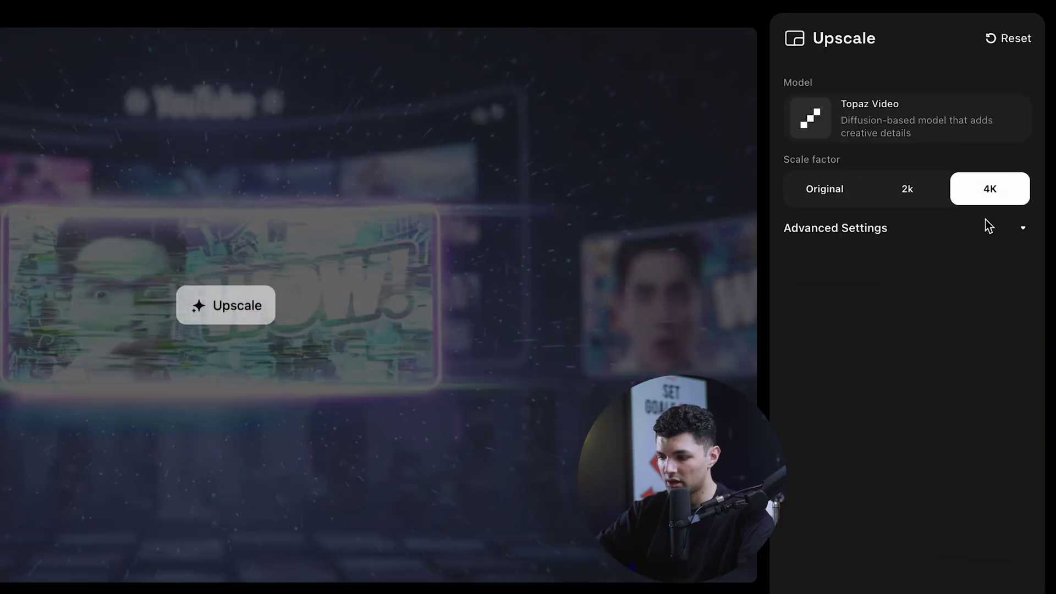
pyautogui.click(988, 227)
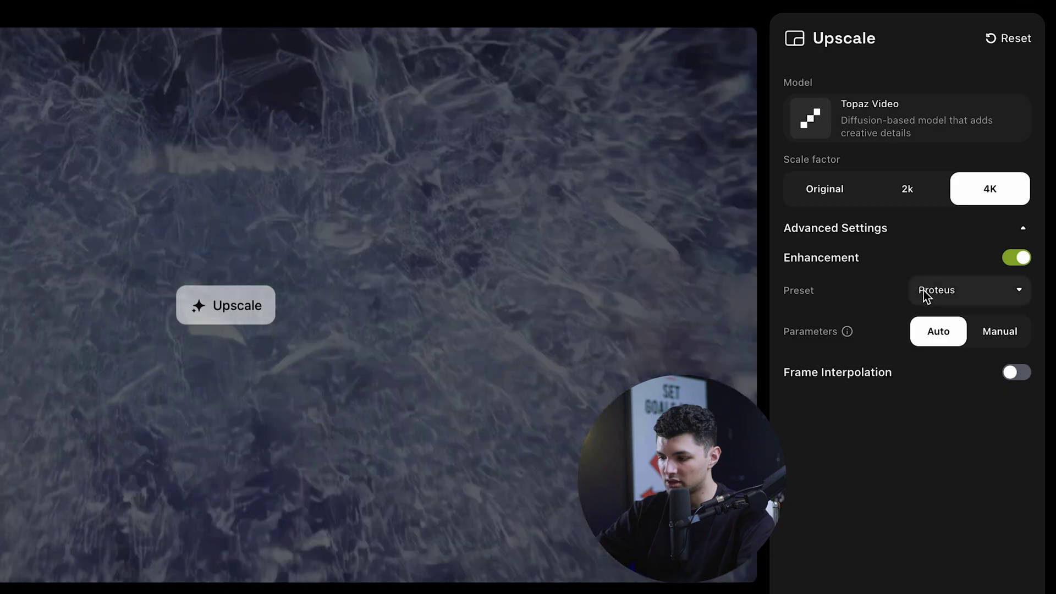
pyautogui.click(923, 290)
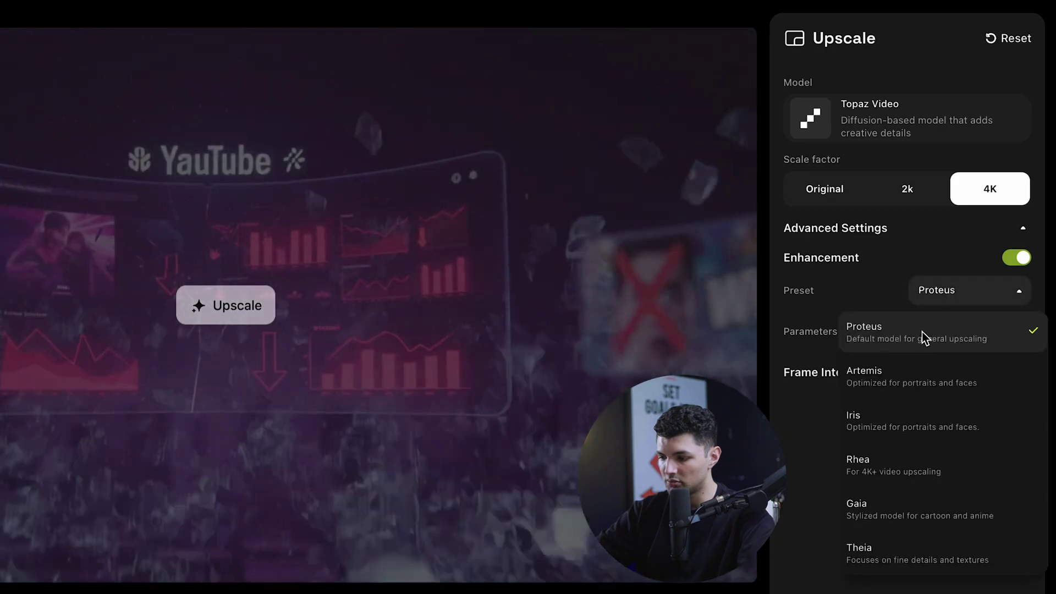
pyautogui.click(880, 330)
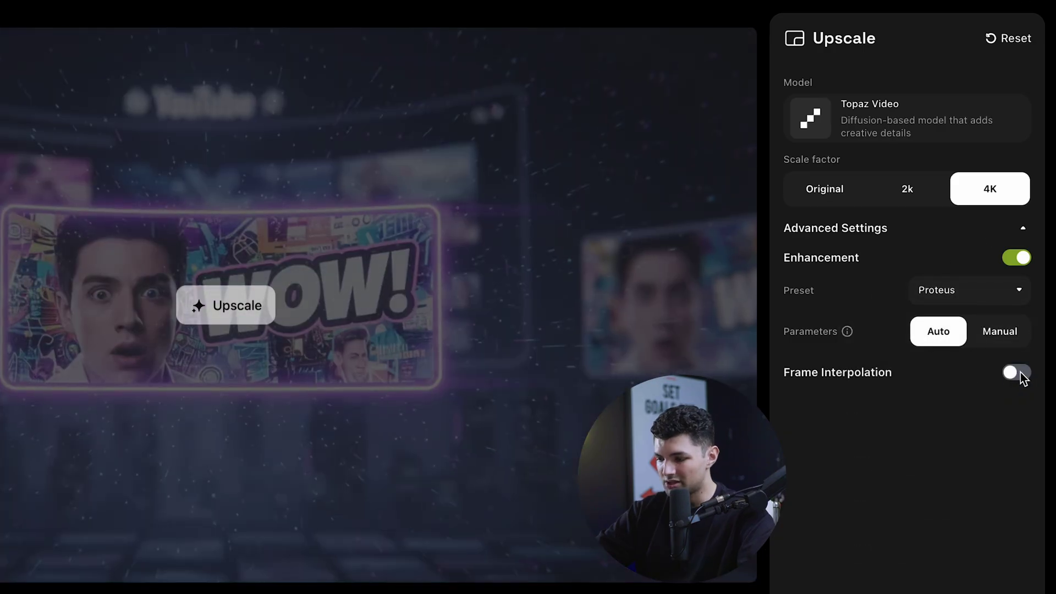